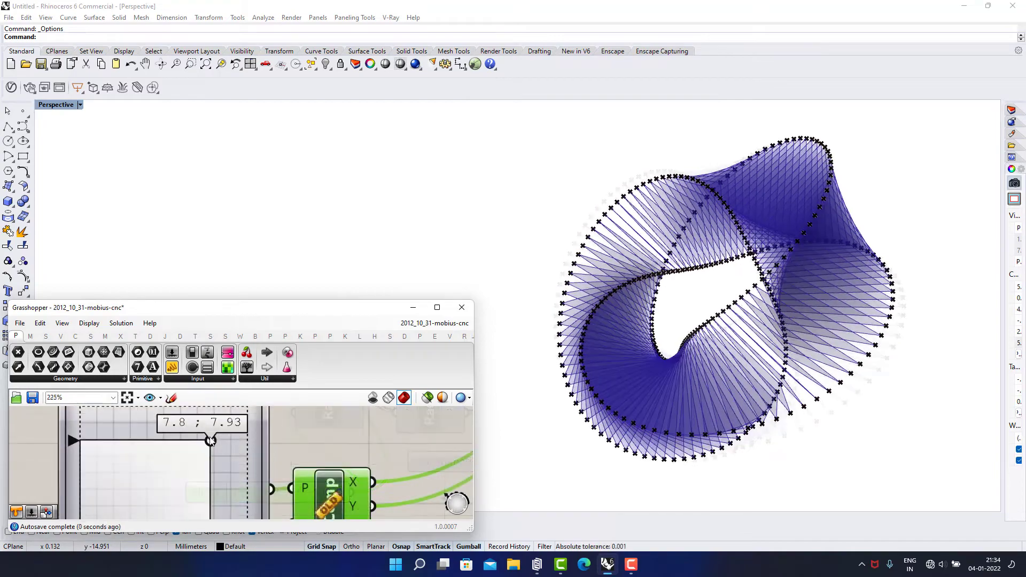
Step: Vary the multi-dimensional slider in the finished Möbius definition to examine how the twisted form responds
{"action": "left_click_drag", "start_coordinate": [231, 446], "coordinate": [211, 450]}
{"action": "left_click_drag", "start_coordinate": [212, 447], "coordinate": [194, 441]}
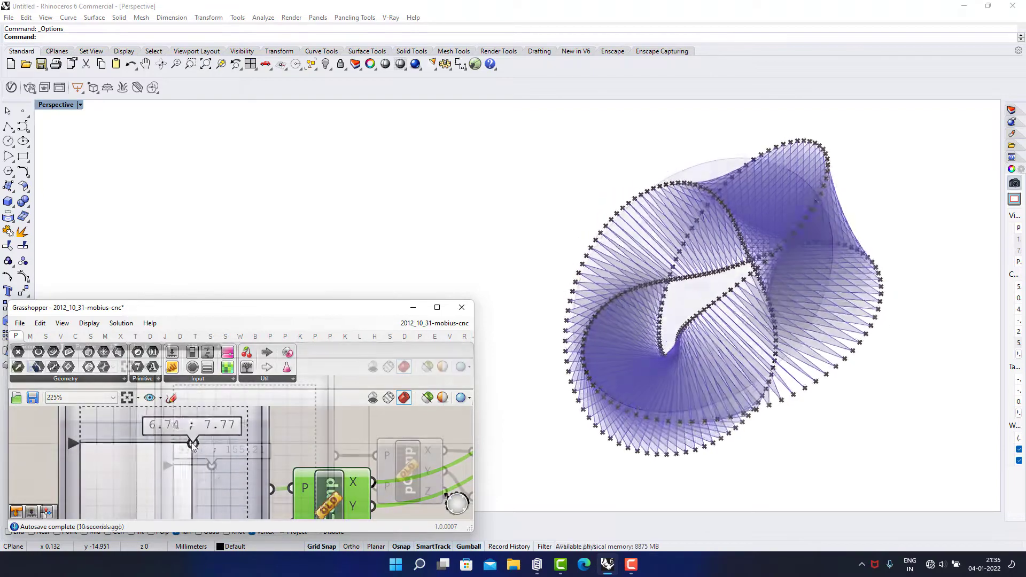
{"action": "mouse_move", "coordinate": [212, 464]}
{"action": "left_mouse_down"}
{"action": "mouse_move", "coordinate": [245, 424]}
{"action": "mouse_move", "coordinate": [287, 429]}
{"action": "mouse_move", "coordinate": [292, 491]}
{"action": "mouse_move", "coordinate": [179, 505]}
{"action": "mouse_move", "coordinate": [200, 450]}
{"action": "mouse_move", "coordinate": [177, 454]}
{"action": "mouse_move", "coordinate": [164, 431]}
{"action": "mouse_move", "coordinate": [197, 425]}
{"action": "mouse_move", "coordinate": [213, 436]}
{"action": "mouse_move", "coordinate": [203, 476]}
{"action": "mouse_move", "coordinate": [158, 490]}
{"action": "mouse_move", "coordinate": [143, 436]}
{"action": "mouse_move", "coordinate": [190, 423]}
{"action": "mouse_move", "coordinate": [216, 444]}
{"action": "left_mouse_up"}
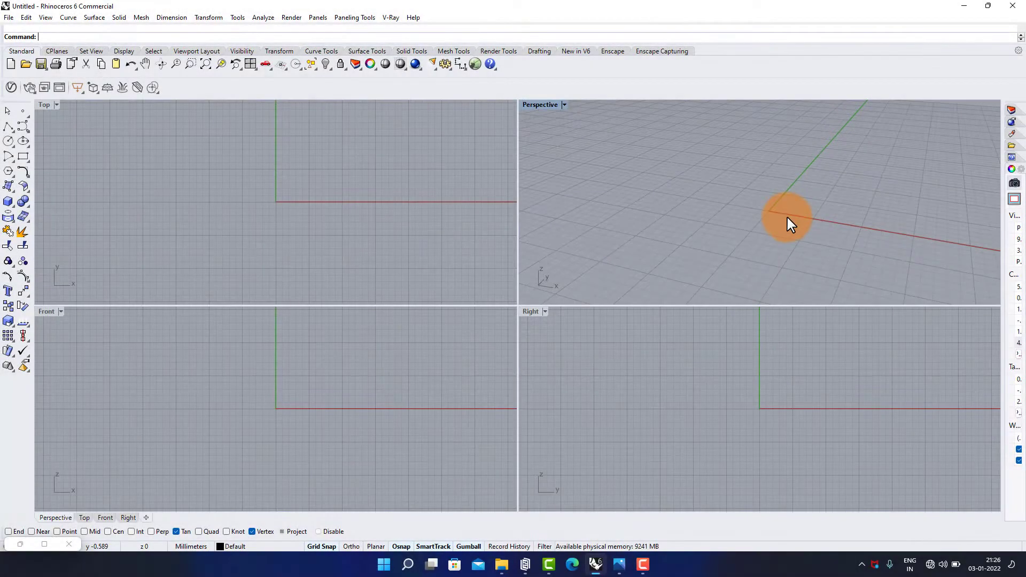
Step: Bring up the empty Grasshopper canvas, place a Construct Plane component on it, and maximize Rhino's Perspective viewport
{"action": "right_click_drag", "start_coordinate": [788, 219], "coordinate": [765, 223], "text": "shift"}
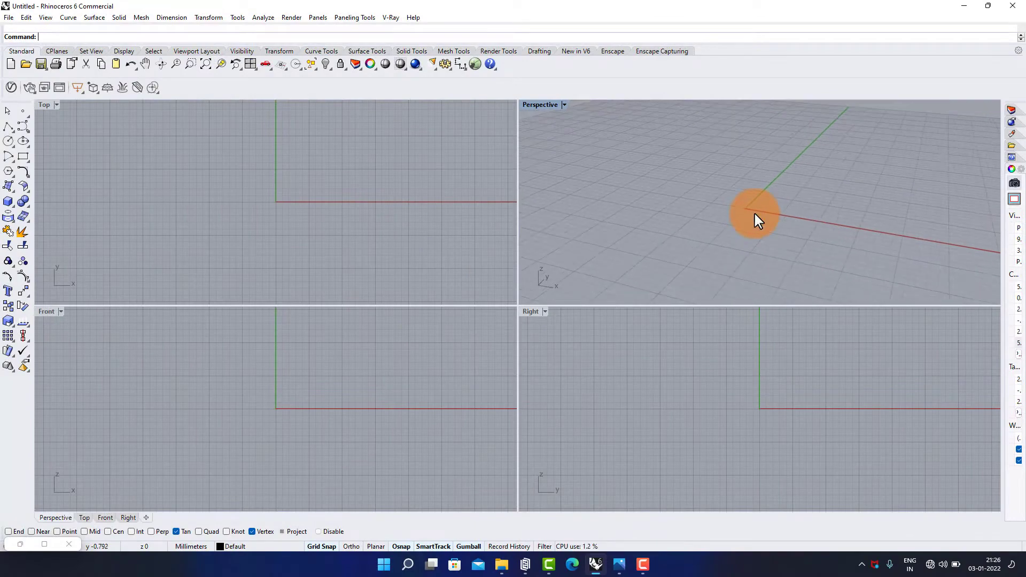
{"action": "left_click", "coordinate": [23, 541]}
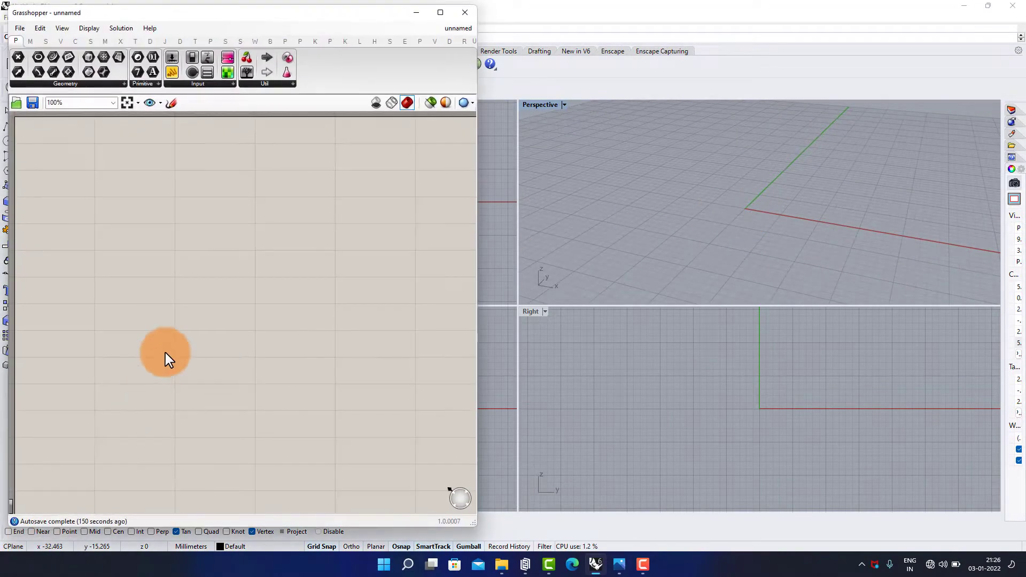
{"action": "right_click_drag", "start_coordinate": [190, 206], "coordinate": [270, 287]}
{"action": "scroll", "coordinate": [155, 213], "scroll_direction": "up", "scroll_amount": 2}
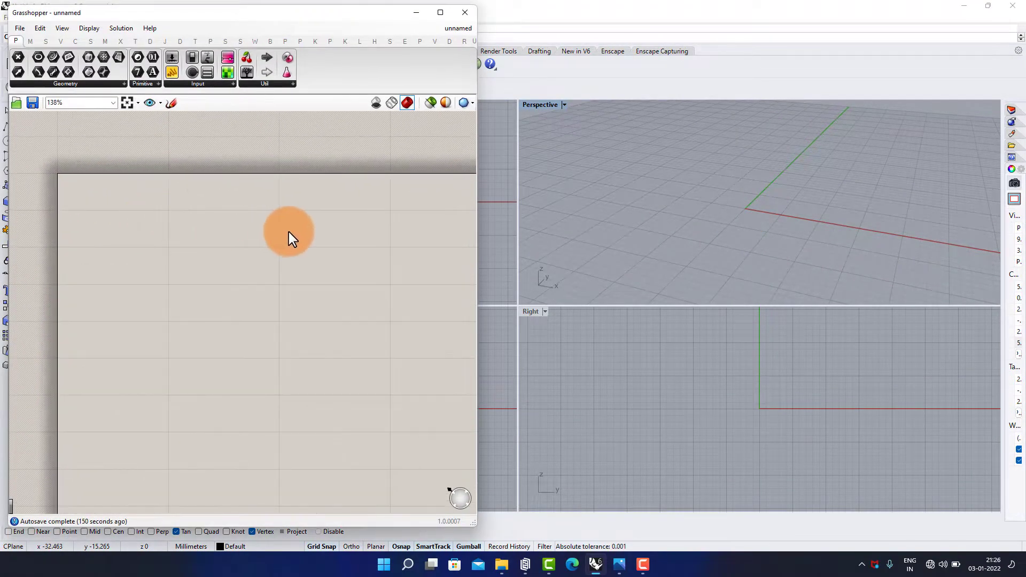
{"action": "scroll", "coordinate": [289, 232], "scroll_direction": "up", "scroll_amount": 3}
{"action": "double_click", "coordinate": [279, 197]}
{"action": "type", "text": "c"}
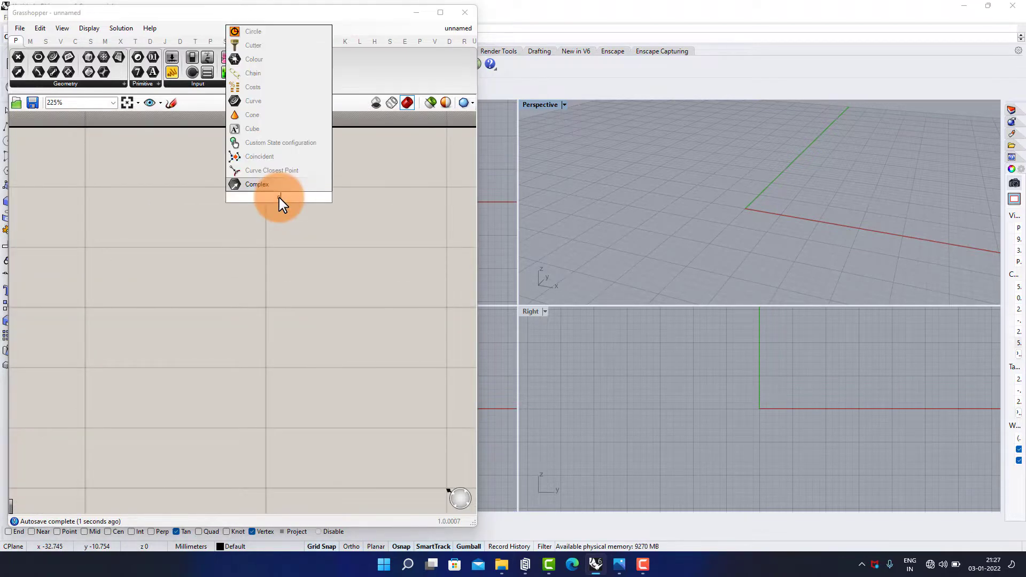
{"action": "type", "text": "onstru"}
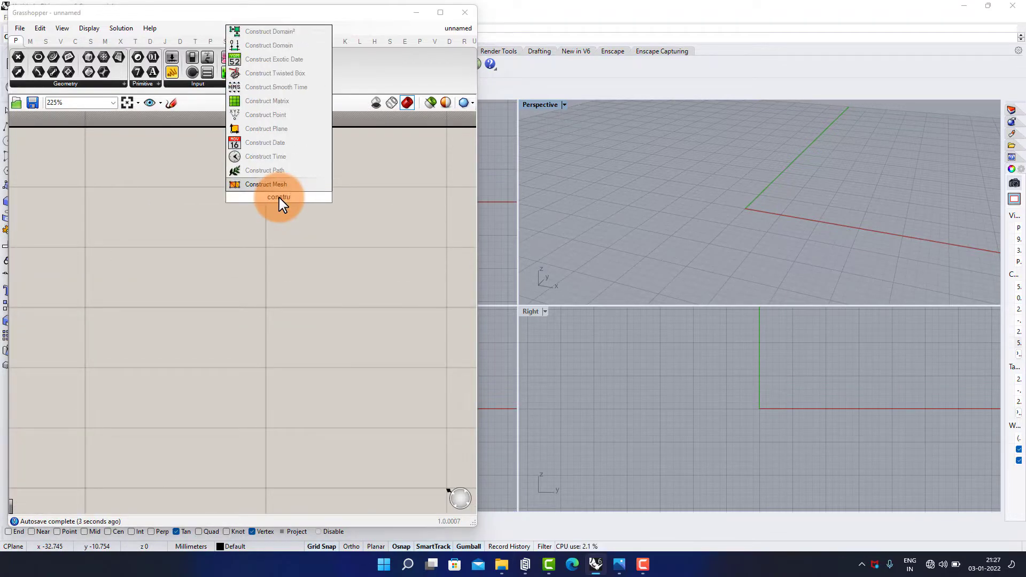
{"action": "left_click", "coordinate": [286, 128]}
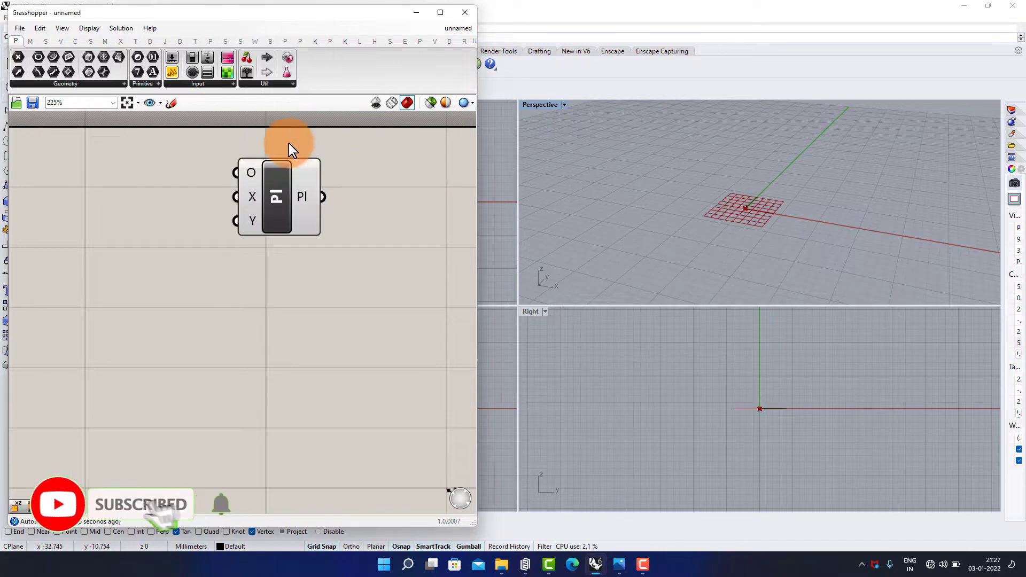
{"action": "left_click_drag", "start_coordinate": [278, 208], "coordinate": [300, 212]}
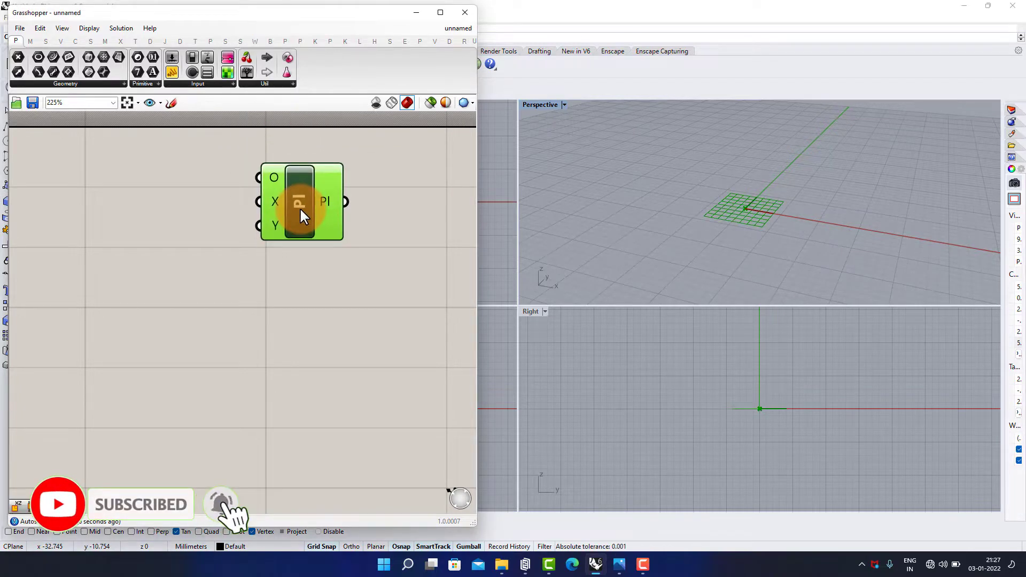
{"action": "double_click", "coordinate": [531, 108]}
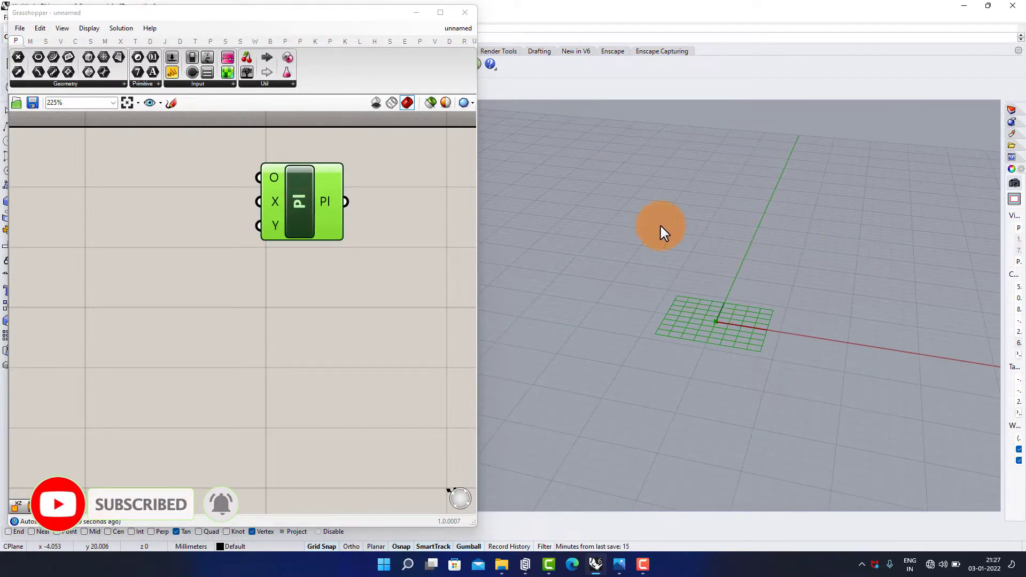
Step: Add a vector Rotate component before the Construct Plane component and wire its V output to the plane's X input
{"action": "left_click", "coordinate": [281, 302]}
{"action": "right_click_drag", "start_coordinate": [191, 193], "coordinate": [245, 199]}
{"action": "right_click_drag", "start_coordinate": [245, 199], "coordinate": [262, 200]}
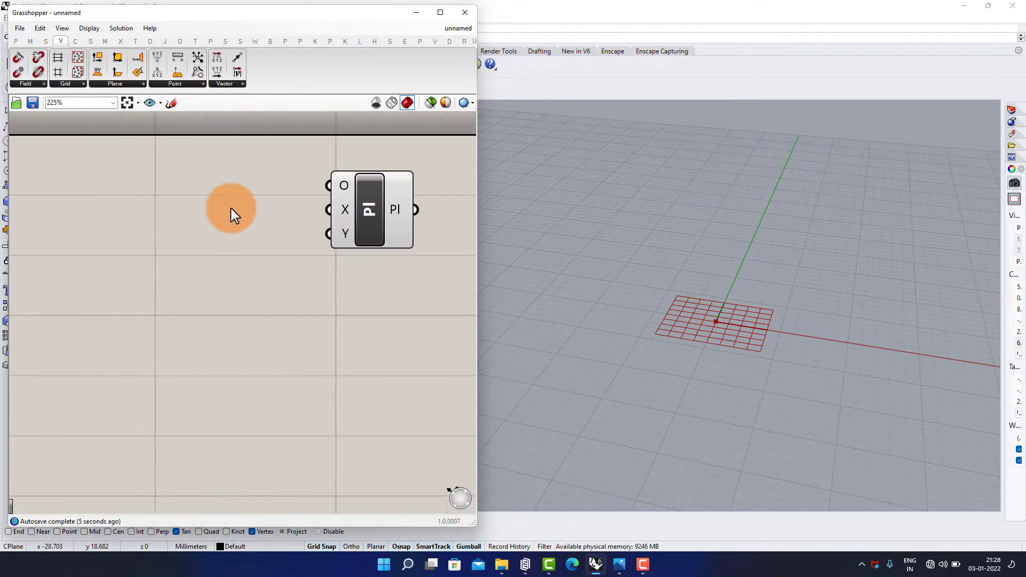
{"action": "double_click", "coordinate": [230, 208]}
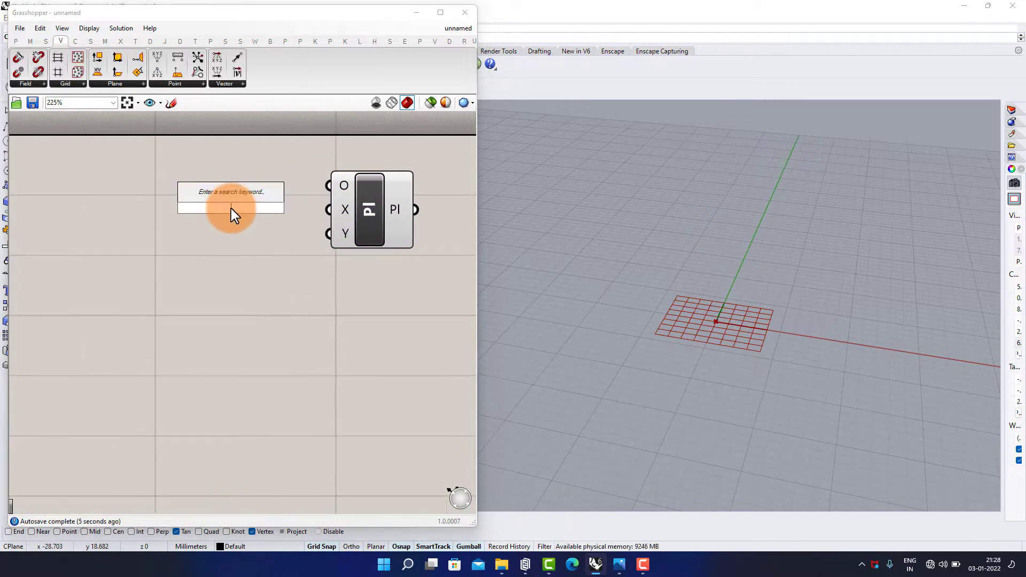
{"action": "type", "text": "rotate"}
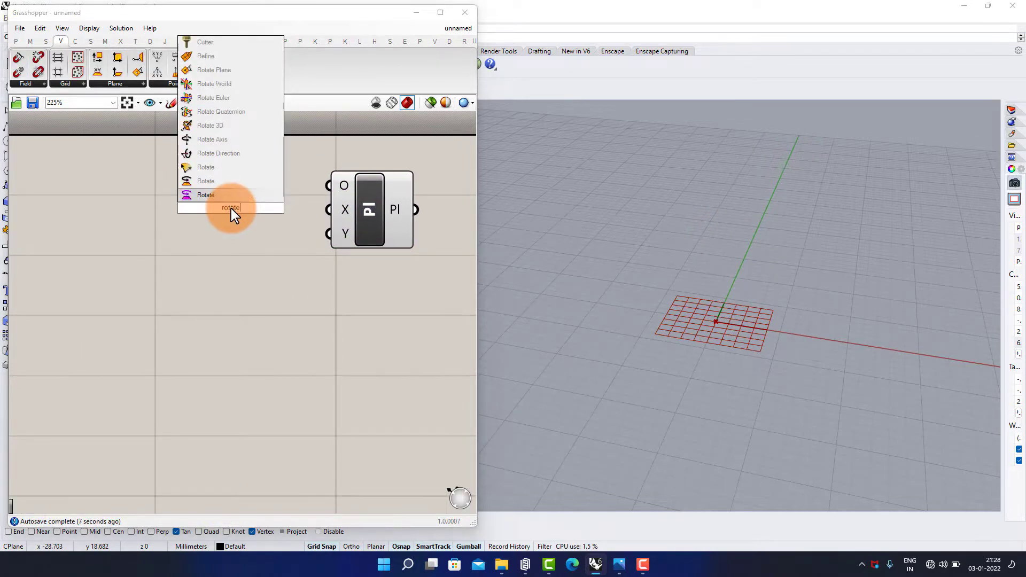
{"action": "left_click", "coordinate": [185, 166]}
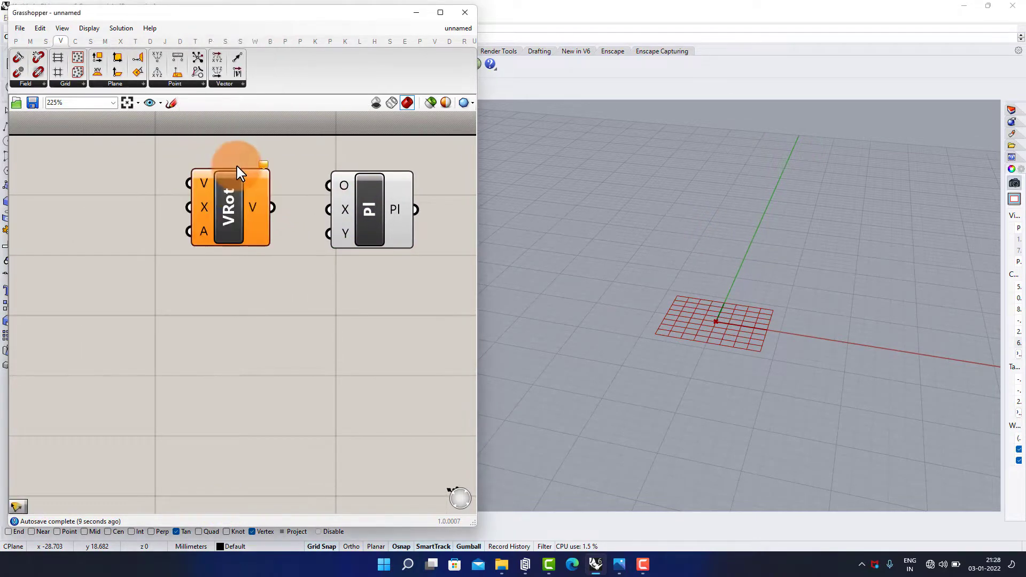
{"action": "left_click", "coordinate": [233, 207]}
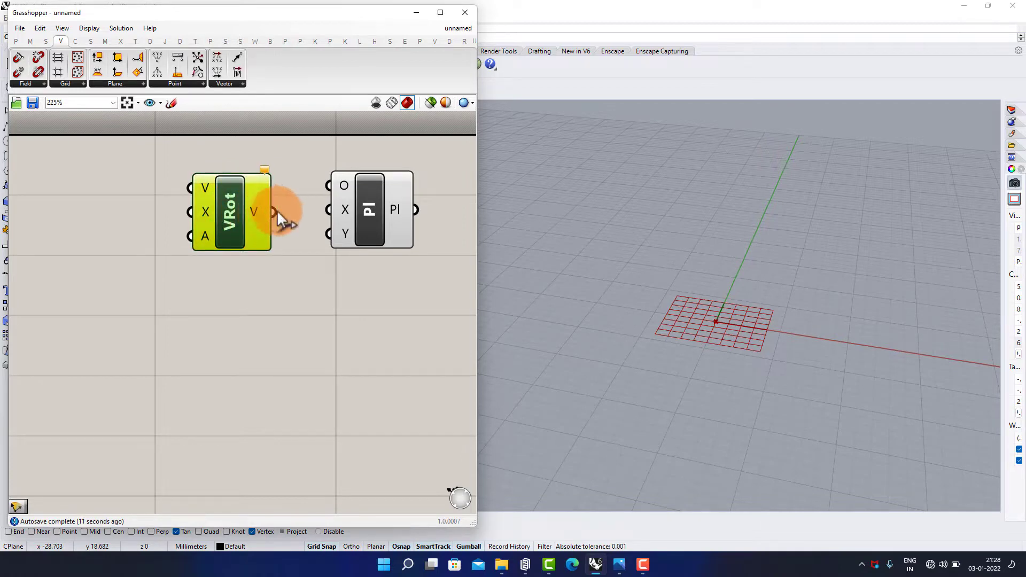
{"action": "left_click_drag", "start_coordinate": [277, 213], "coordinate": [328, 210]}
Step: Duplicate the vector Rotate component below the original and wire the copy's V output to the plane's Y input
{"action": "key", "text": "ctrl+c"}
{"action": "key", "text": "ctrl+v"}
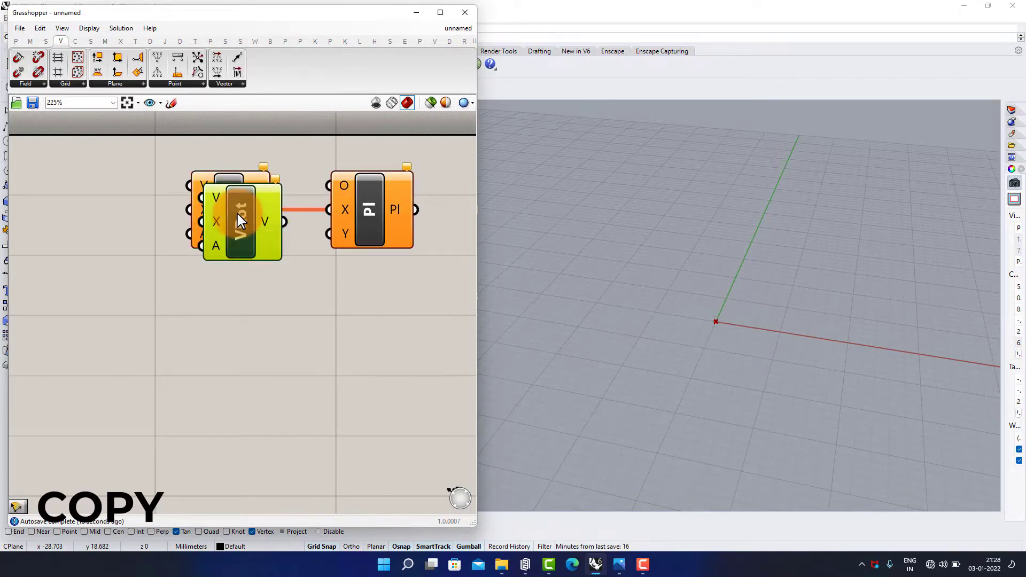
{"action": "left_click_drag", "start_coordinate": [237, 214], "coordinate": [226, 297]}
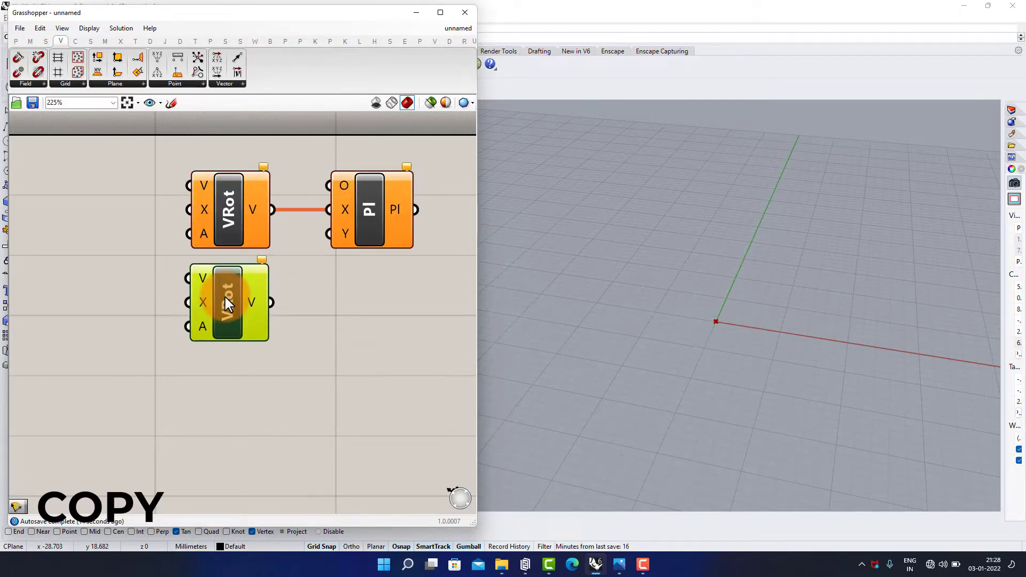
{"action": "left_click", "coordinate": [335, 282]}
Step: Add two Radians components, one above the other, and wire each R output to the A input of its vector Rotate component
{"action": "right_click_drag", "start_coordinate": [134, 216], "coordinate": [241, 217]}
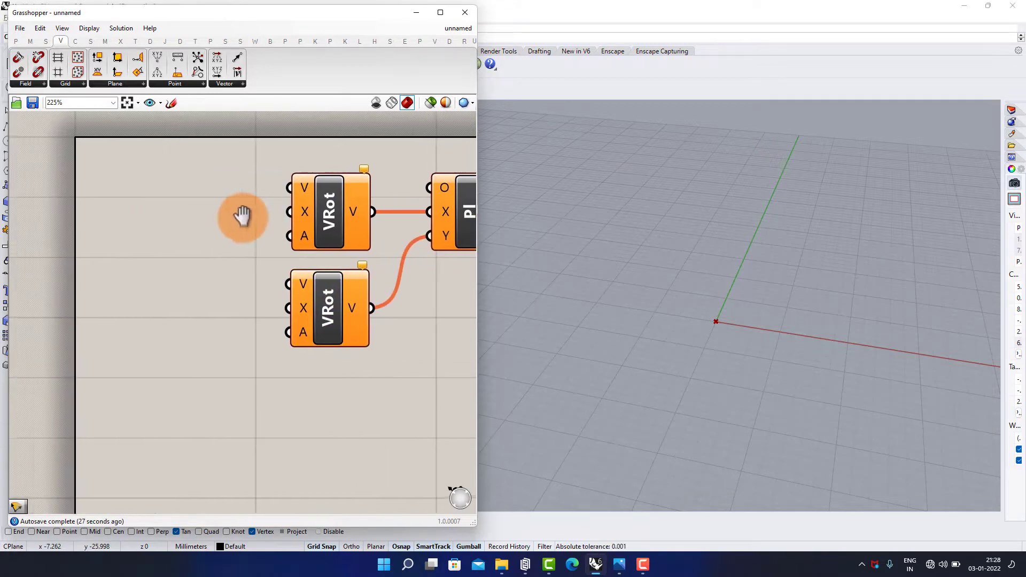
{"action": "left_click", "coordinate": [184, 235]}
{"action": "left_click", "coordinate": [178, 224]}
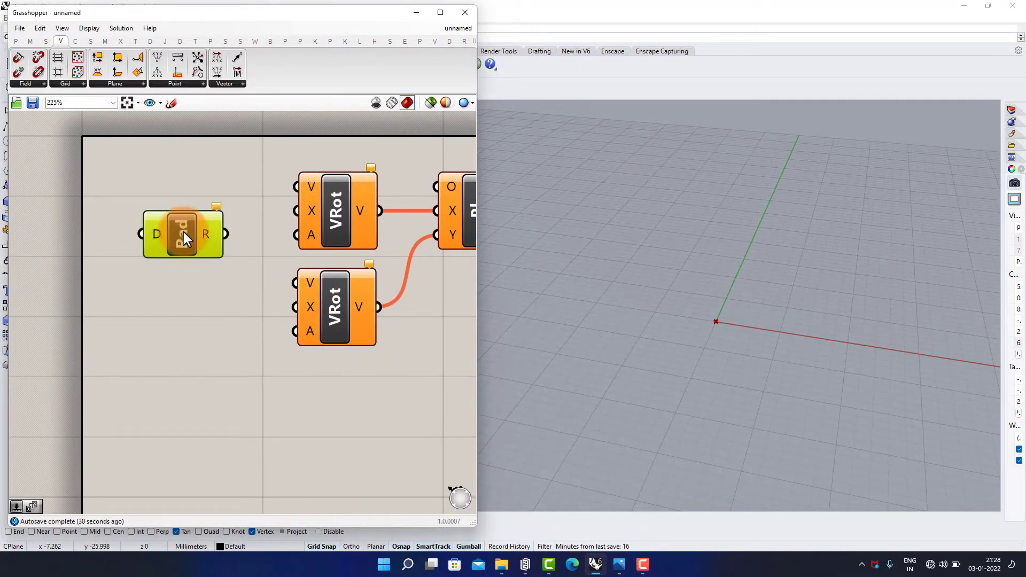
{"action": "key", "text": "ctrl+c"}
{"action": "key", "text": "ctrl+v"}
{"action": "left_click_drag", "start_coordinate": [194, 247], "coordinate": [192, 355]}
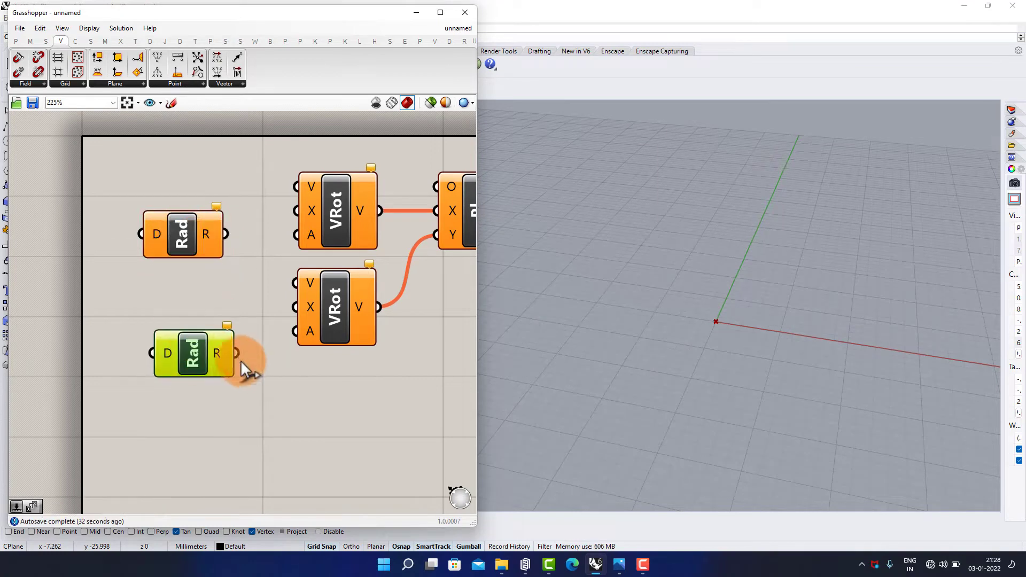
{"action": "left_click_drag", "start_coordinate": [292, 237], "coordinate": [294, 235]}
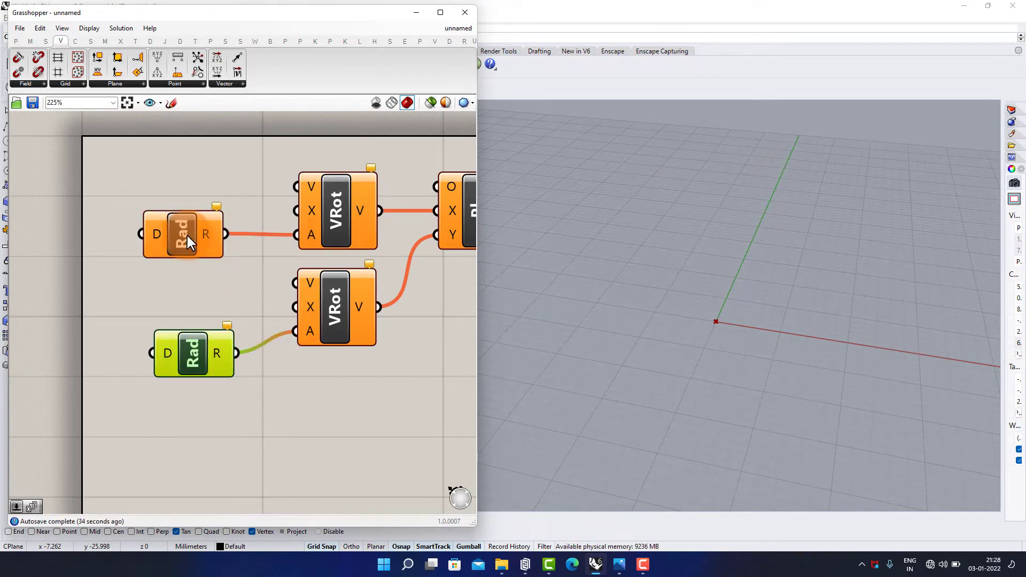
{"action": "left_click_drag", "start_coordinate": [187, 236], "coordinate": [204, 237]}
Step: Place a point Deconstruct component in front of the two Radians components
{"action": "right_click_drag", "start_coordinate": [193, 202], "coordinate": [261, 217]}
{"action": "scroll", "coordinate": [261, 217], "scroll_direction": "down", "scroll_amount": 2}
{"action": "right_click_drag", "start_coordinate": [104, 247], "coordinate": [139, 243]}
{"action": "scroll", "coordinate": [152, 272], "scroll_direction": "up", "scroll_amount": 1}
{"action": "double_click", "coordinate": [152, 273]}
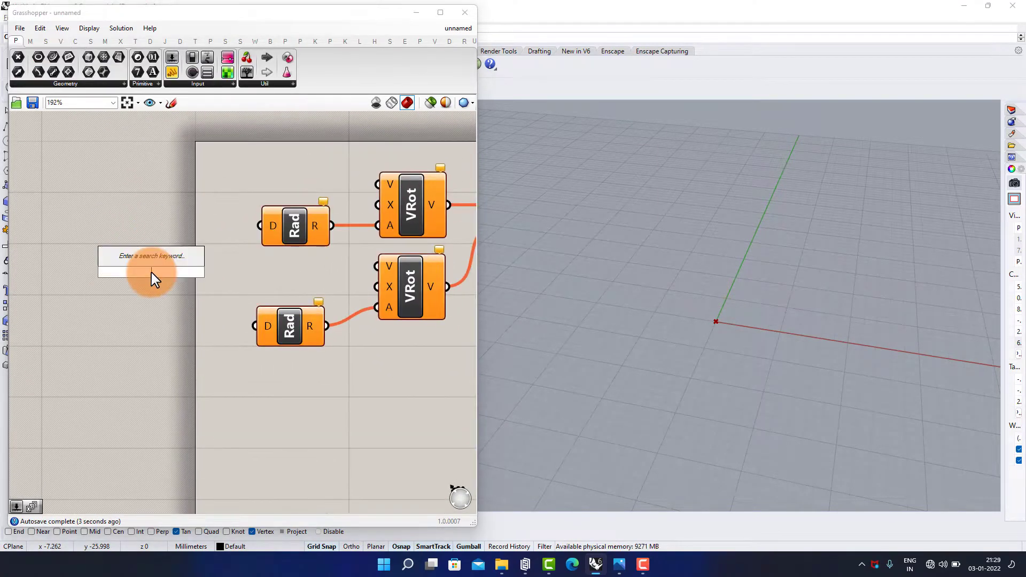
{"action": "type", "text": "decon"}
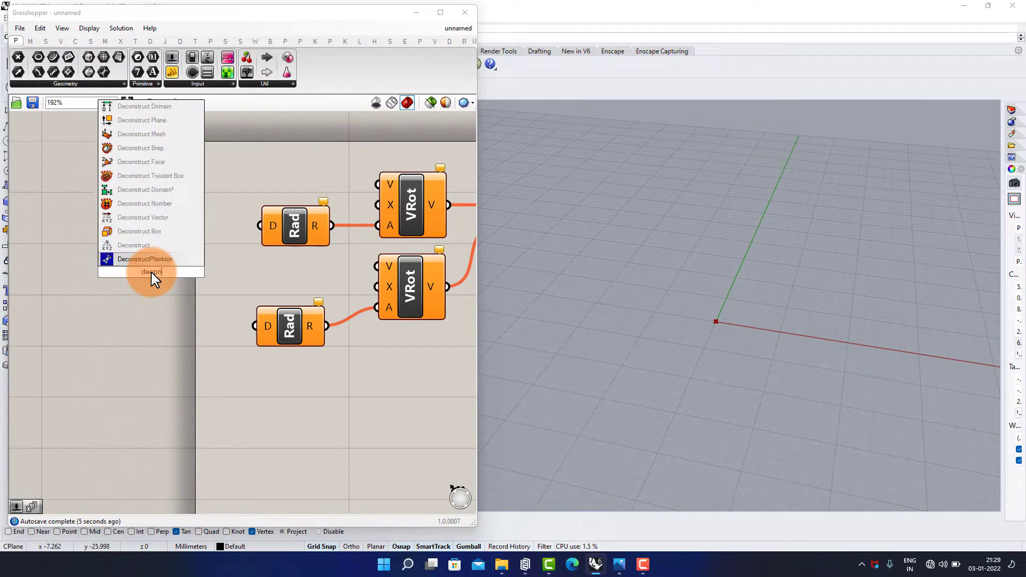
{"action": "key", "text": "Return"}
{"action": "right_click_drag", "start_coordinate": [179, 244], "coordinate": [262, 299]}
{"action": "left_click", "coordinate": [188, 262]}
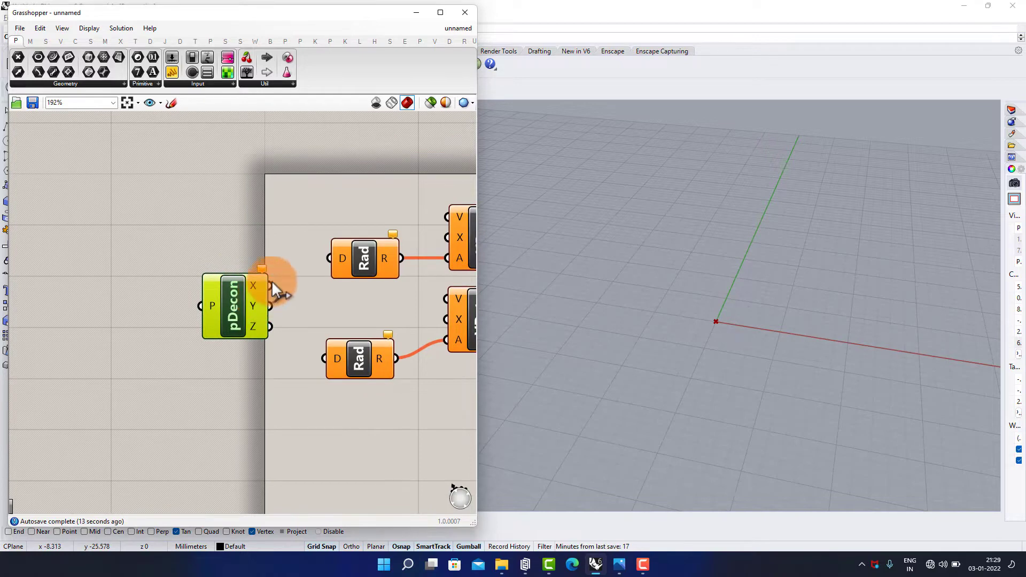
Step: Wire the Deconstruct component's X output to the upper Radians D input and its Y output to the lower one
{"action": "left_click_drag", "start_coordinate": [271, 286], "coordinate": [329, 259]}
{"action": "left_click_drag", "start_coordinate": [271, 305], "coordinate": [342, 356]}
{"action": "left_click_drag", "start_coordinate": [238, 315], "coordinate": [244, 320]}
Step: Place an MD Slider in front of the Deconstruct component
{"action": "right_click_drag", "start_coordinate": [165, 246], "coordinate": [213, 219]}
{"action": "left_click", "coordinate": [153, 268]}
{"action": "double_click", "coordinate": [153, 268]}
{"action": "type", "text": "md slider"}
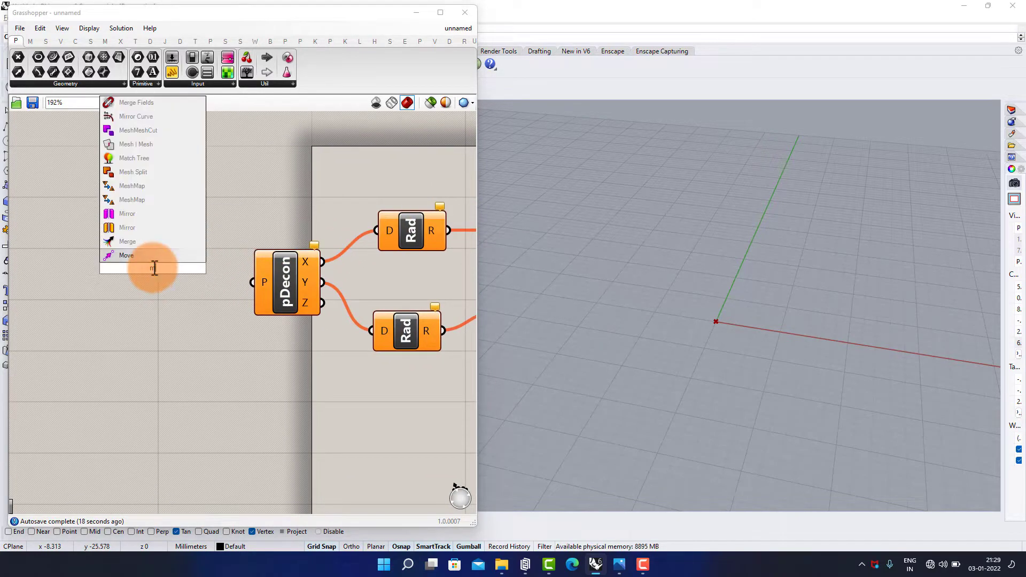
{"action": "left_click", "coordinate": [146, 261]}
{"action": "left_click_drag", "start_coordinate": [162, 265], "coordinate": [120, 267]}
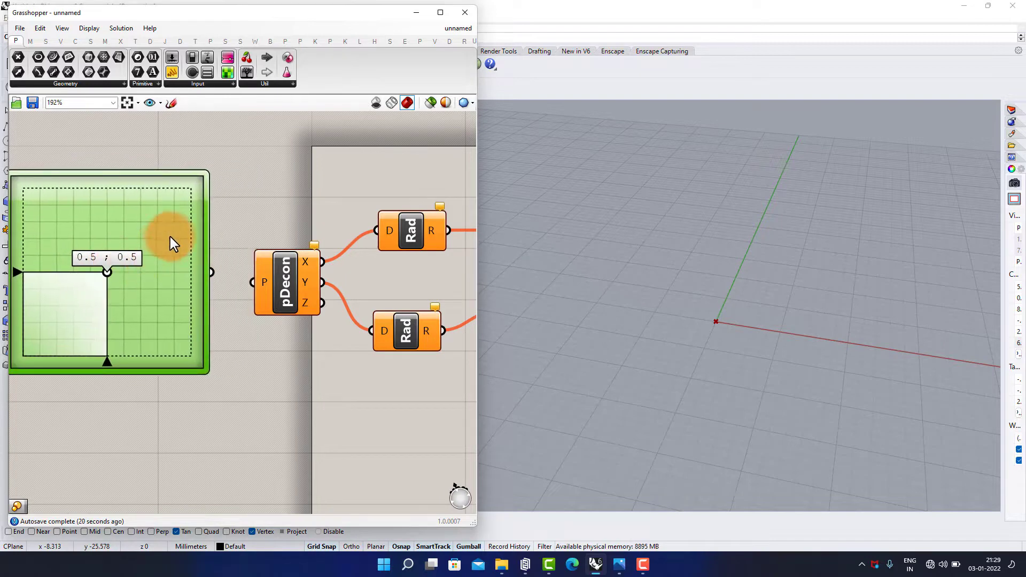
Step: Set the MD Slider's X and Y domains to 0 To 400
{"action": "right_click_drag", "start_coordinate": [119, 302], "coordinate": [182, 300]}
{"action": "double_click", "coordinate": [182, 299]}
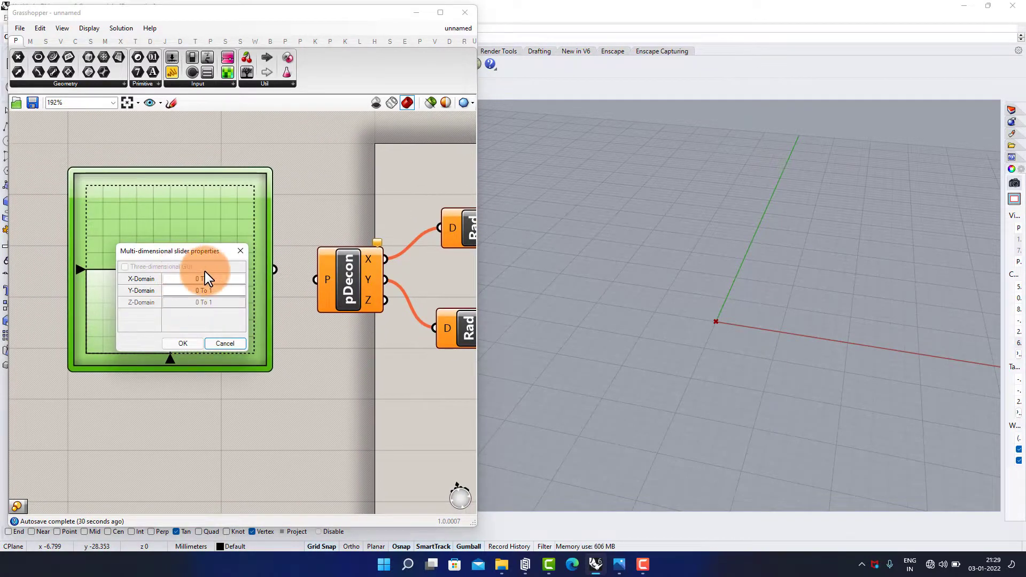
{"action": "double_click", "coordinate": [212, 278]}
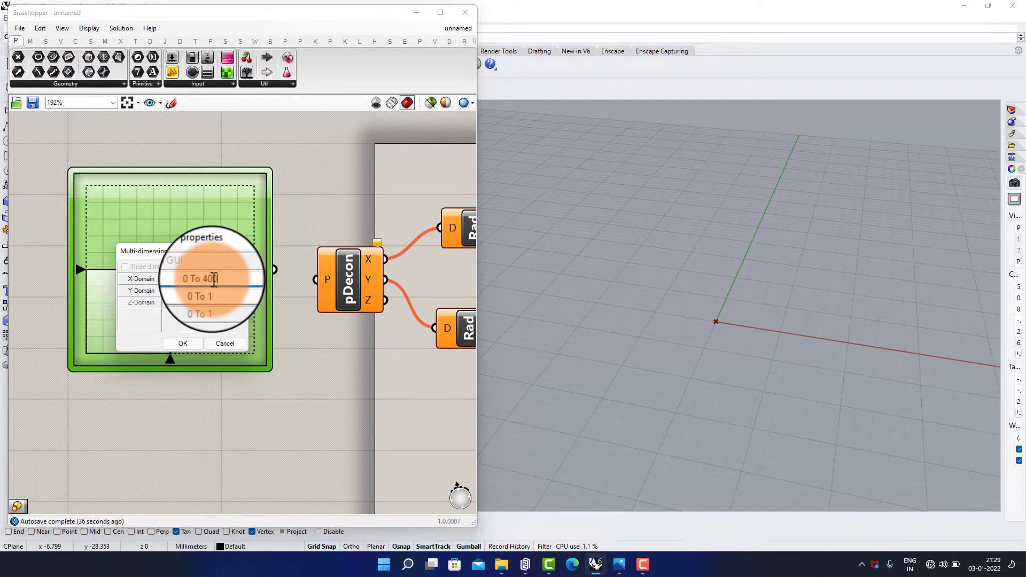
{"action": "type", "text": "400"}
{"action": "double_click", "coordinate": [218, 290]}
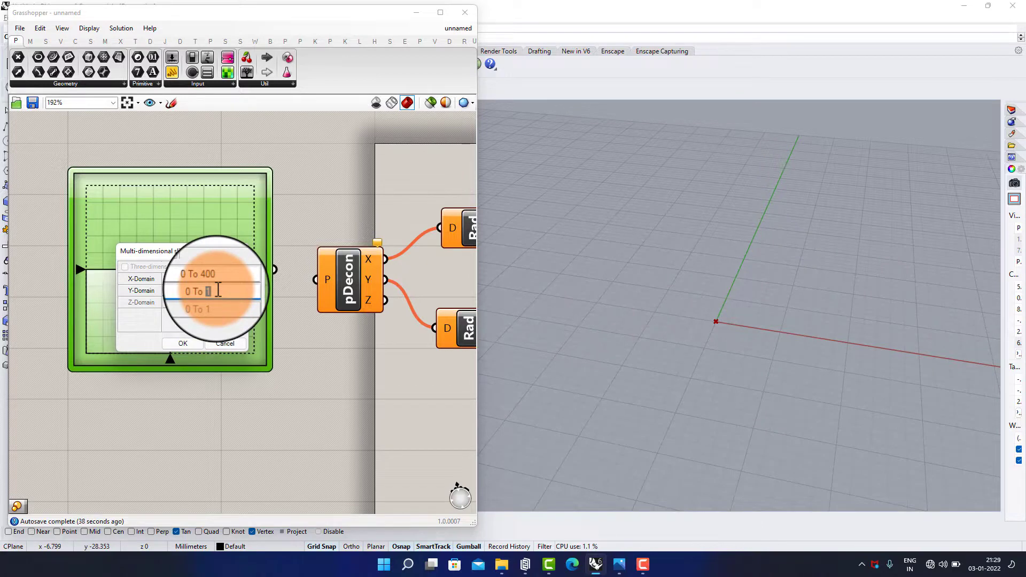
{"action": "type", "text": "400"}
{"action": "left_click", "coordinate": [183, 343]}
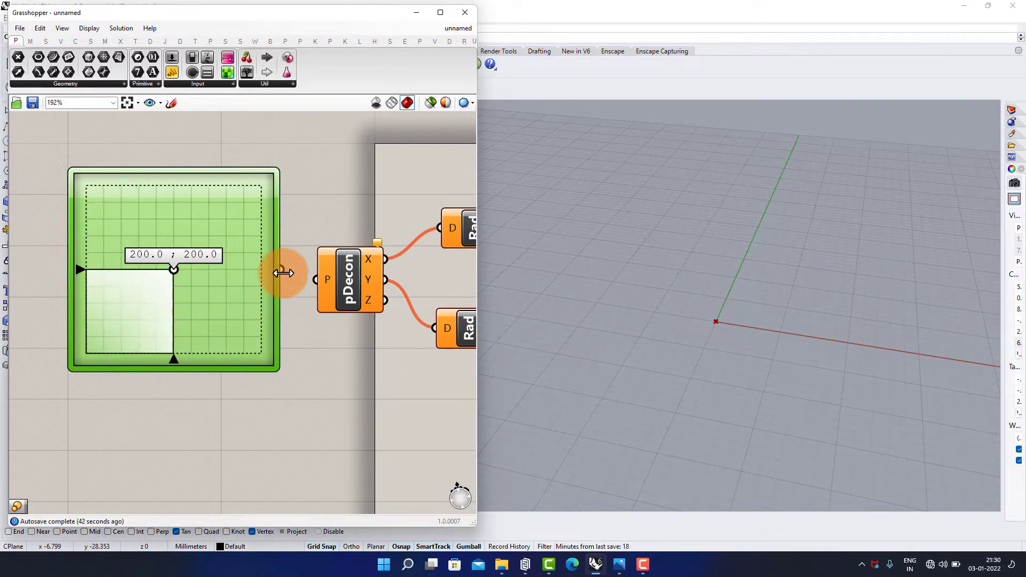
Step: Wire the MD Slider to the Deconstruct component's P input and set its point to about 185.99 ; 203.82
{"action": "left_click_drag", "start_coordinate": [275, 271], "coordinate": [299, 281]}
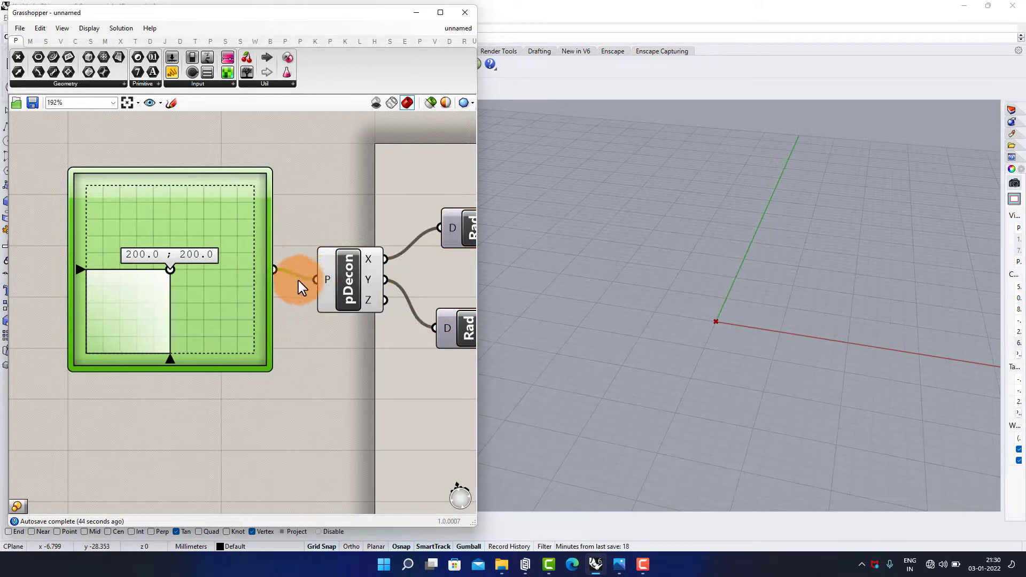
{"action": "mouse_move", "coordinate": [168, 251]}
{"action": "left_mouse_down"}
{"action": "mouse_move", "coordinate": [172, 266]}
{"action": "mouse_move", "coordinate": [216, 236]}
{"action": "mouse_move", "coordinate": [178, 278]}
{"action": "mouse_move", "coordinate": [166, 263]}
{"action": "mouse_move", "coordinate": [174, 261]}
{"action": "mouse_move", "coordinate": [165, 269]}
{"action": "left_mouse_up"}
Step: Add an Ellipse component after the Construct Plane component and wire the plane's Pl output to its P input
{"action": "scroll", "coordinate": [259, 208], "scroll_direction": "down", "scroll_amount": 2}
{"action": "right_click_drag", "start_coordinate": [326, 214], "coordinate": [178, 218]}
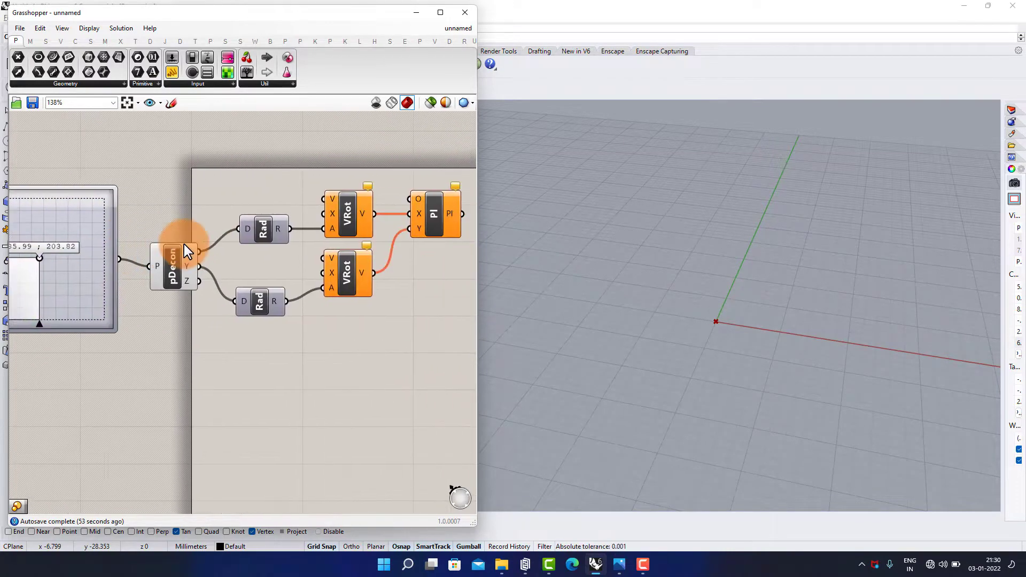
{"action": "scroll", "coordinate": [184, 245], "scroll_direction": "down", "scroll_amount": 1}
{"action": "scroll", "coordinate": [254, 245], "scroll_direction": "up", "scroll_amount": 1}
{"action": "scroll", "coordinate": [237, 277], "scroll_direction": "up", "scroll_amount": 1}
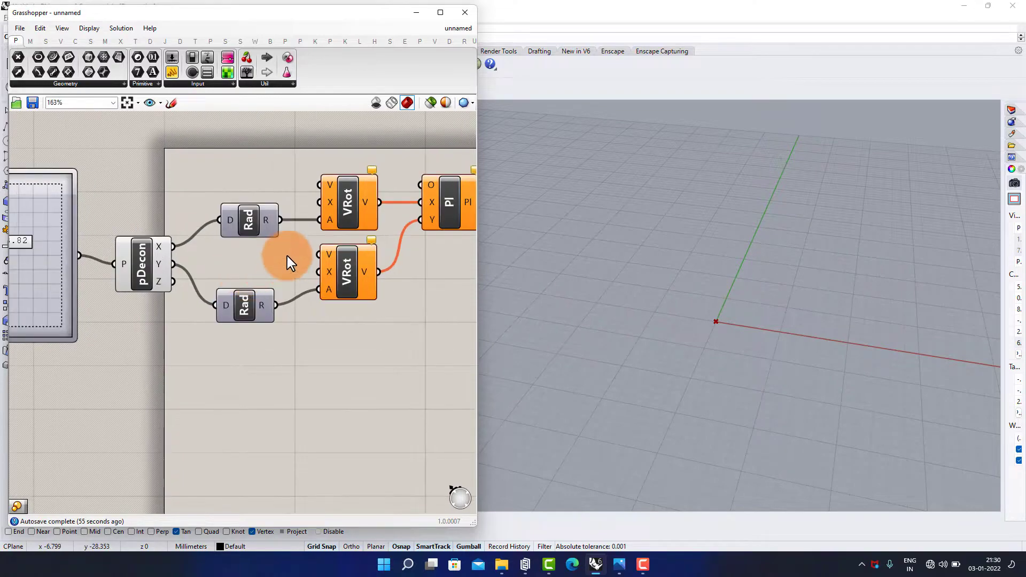
{"action": "right_click_drag", "start_coordinate": [421, 225], "coordinate": [352, 230]}
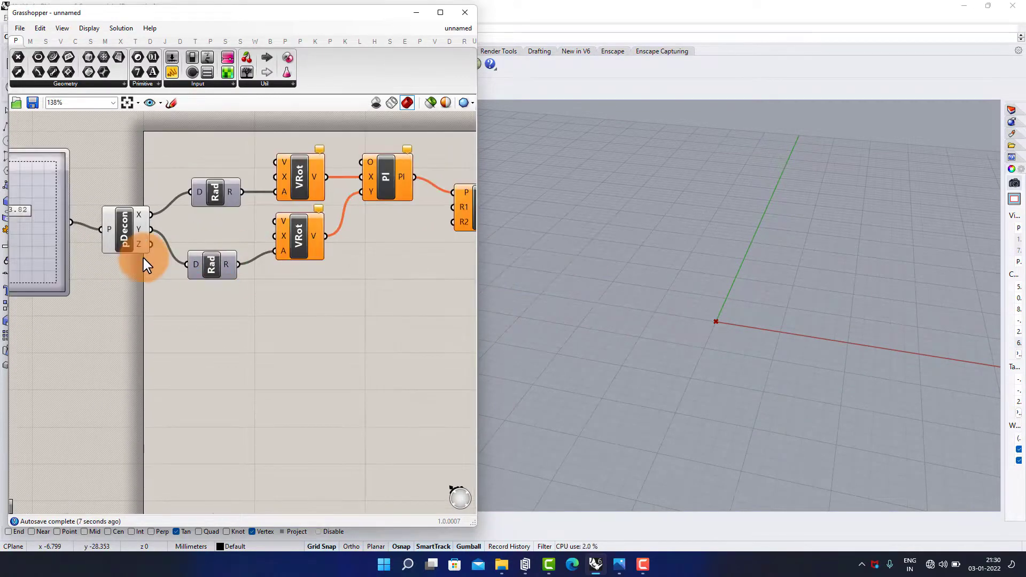
{"action": "right_click_drag", "start_coordinate": [143, 258], "coordinate": [312, 258]}
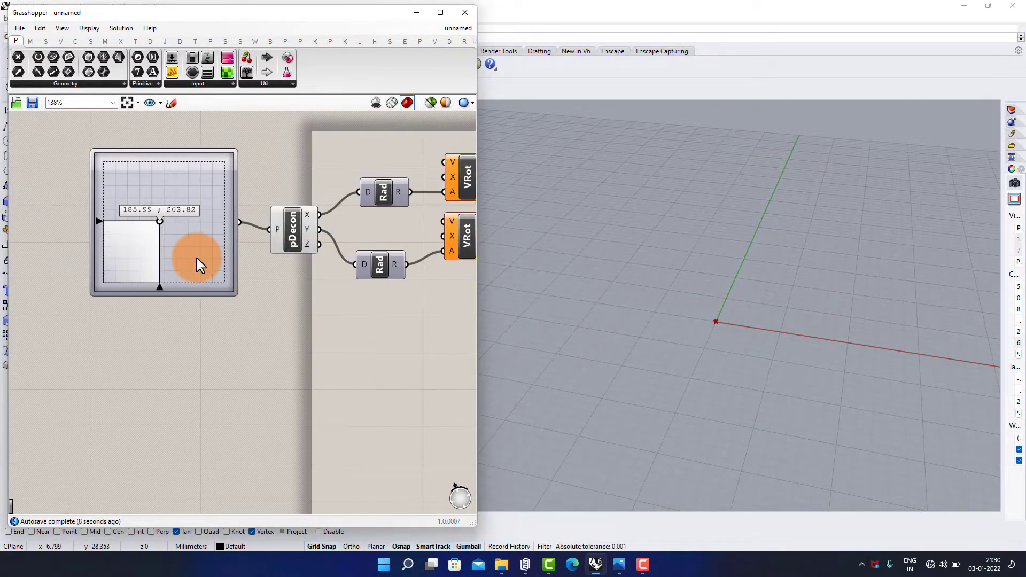
Step: Duplicate the MD Slider and place the copy below the original
{"action": "left_click", "coordinate": [197, 258]}
{"action": "key", "text": "ctrl+c"}
{"action": "key", "text": "ctrl+v"}
{"action": "left_click_drag", "start_coordinate": [199, 267], "coordinate": [210, 461]}
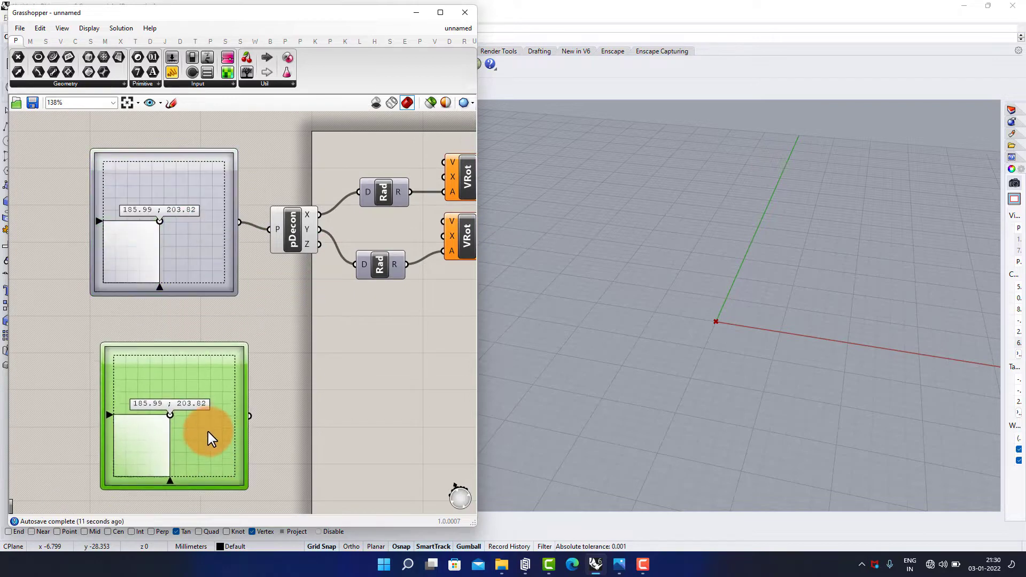
{"action": "left_click", "coordinate": [207, 326]}
Step: Set the duplicated MD Slider's X and Y domains to 0 To 20
{"action": "right_click_drag", "start_coordinate": [207, 356], "coordinate": [208, 280]}
{"action": "scroll", "coordinate": [175, 366], "scroll_direction": "up", "scroll_amount": 2}
{"action": "left_click", "coordinate": [178, 347]}
{"action": "double_click", "coordinate": [177, 348]}
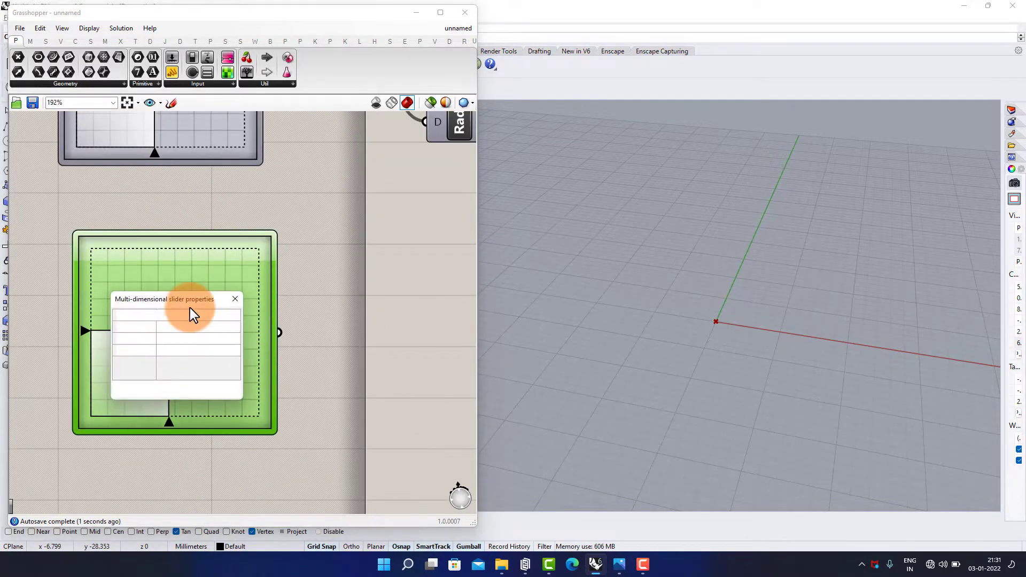
{"action": "left_click", "coordinate": [206, 327]}
{"action": "left_click_drag", "start_coordinate": [210, 327], "coordinate": [215, 328]}
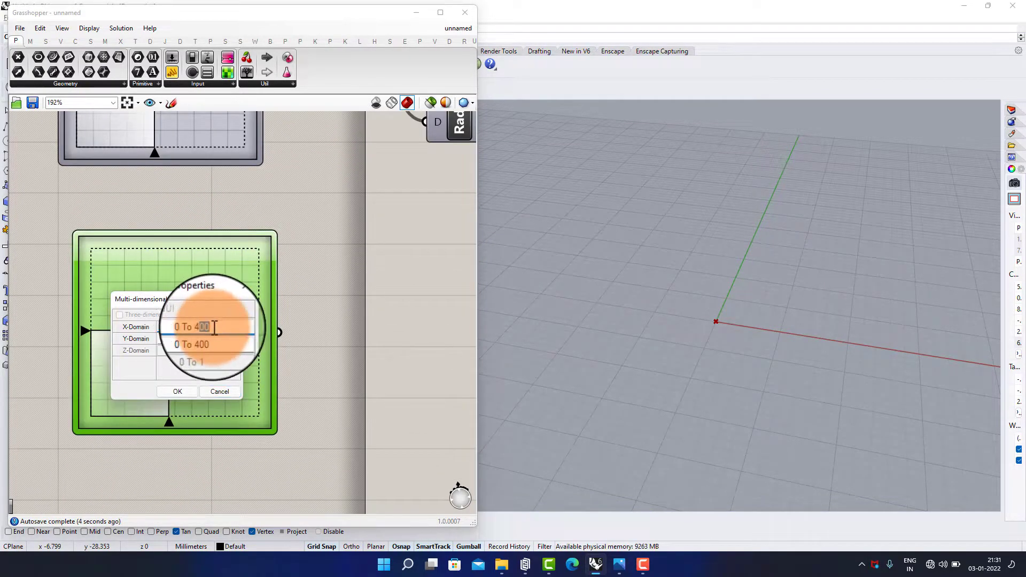
{"action": "key", "text": "BackSpace"}
{"action": "key", "text": "BackSpace"}
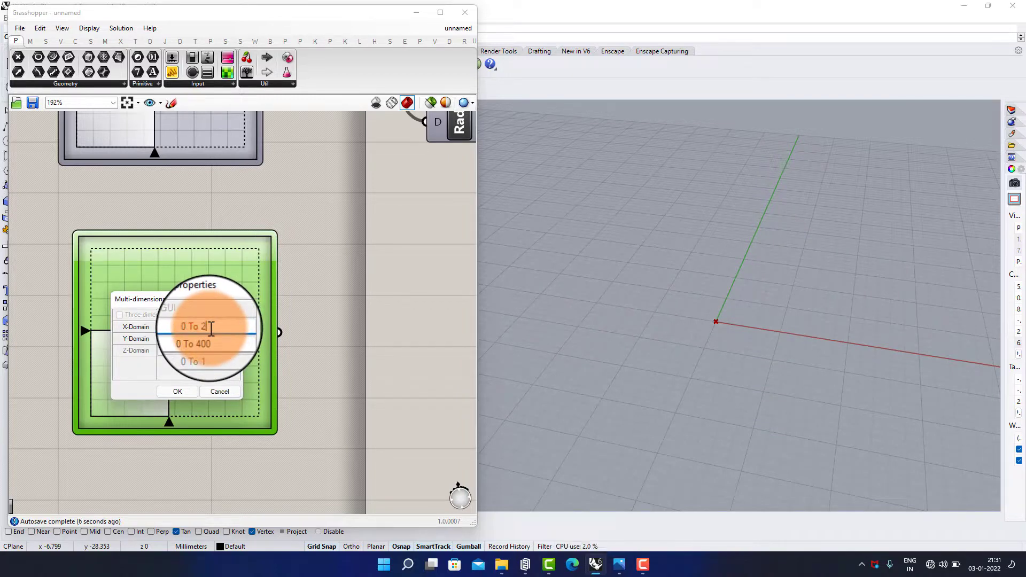
{"action": "left_click_drag", "start_coordinate": [211, 338], "coordinate": [221, 338]}
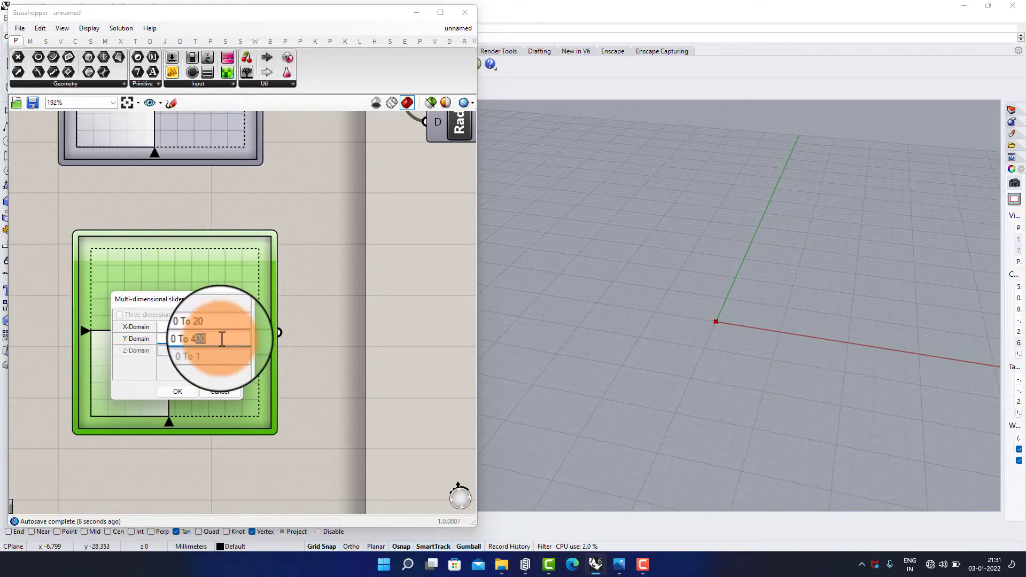
{"action": "key", "text": "BackSpace"}
{"action": "key", "text": "BackSpace"}
{"action": "type", "text": "2"}
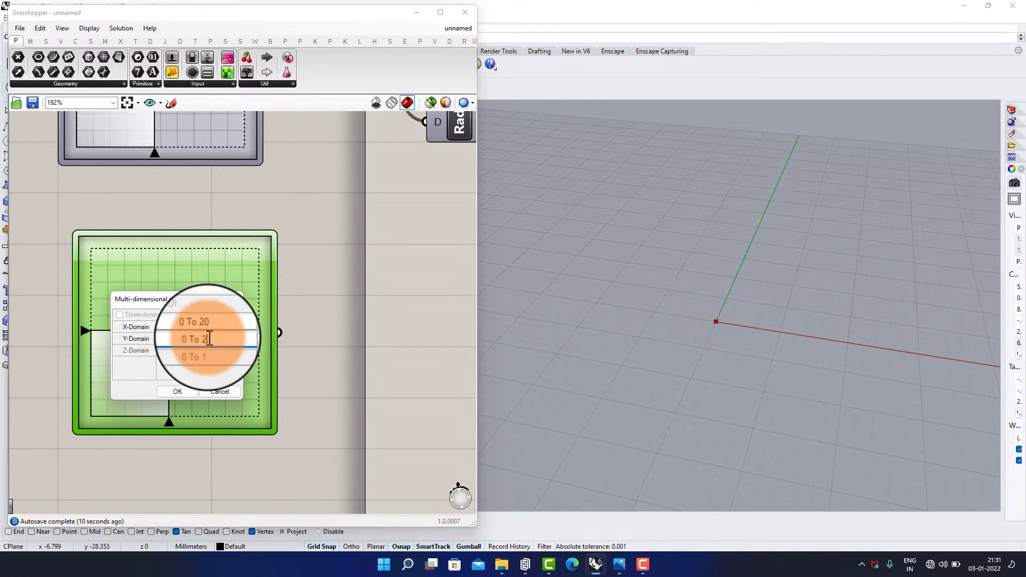
{"action": "type", "text": "0"}
{"action": "left_click", "coordinate": [177, 391]}
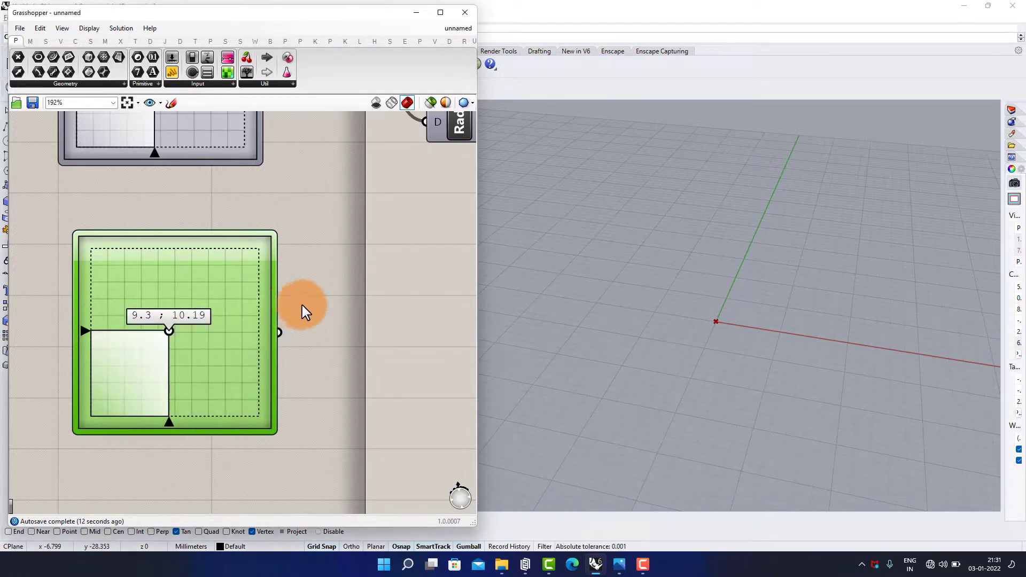
Step: Add a Deconstruct component beside the second MD Slider and wire the slider's output to its P input
{"action": "double_click", "coordinate": [333, 326]}
{"action": "type", "text": "deco"}
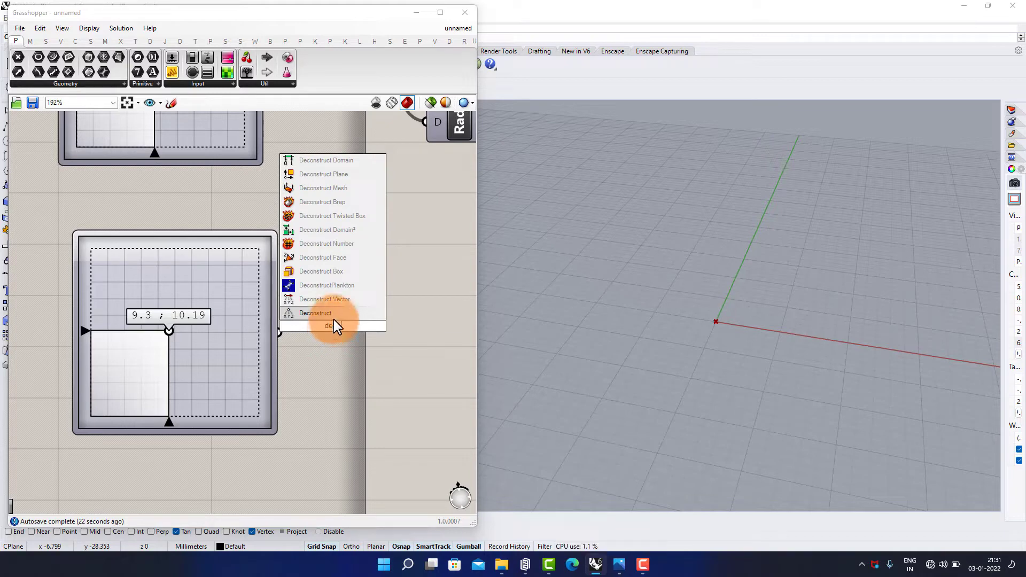
{"action": "left_click", "coordinate": [293, 313]}
{"action": "left_click_drag", "start_coordinate": [278, 332], "coordinate": [393, 343]}
Step: Wire the new Deconstruct component's X output to the Ellipse's R1 input and its Y output to R2
{"action": "scroll", "coordinate": [415, 271], "scroll_direction": "down", "scroll_amount": 1}
{"action": "right_click_drag", "start_coordinate": [372, 280], "coordinate": [235, 303]}
{"action": "right_click_drag", "start_coordinate": [304, 245], "coordinate": [189, 287]}
{"action": "scroll", "coordinate": [284, 231], "scroll_direction": "down", "scroll_amount": 1}
{"action": "right_click_drag", "start_coordinate": [284, 231], "coordinate": [197, 248]}
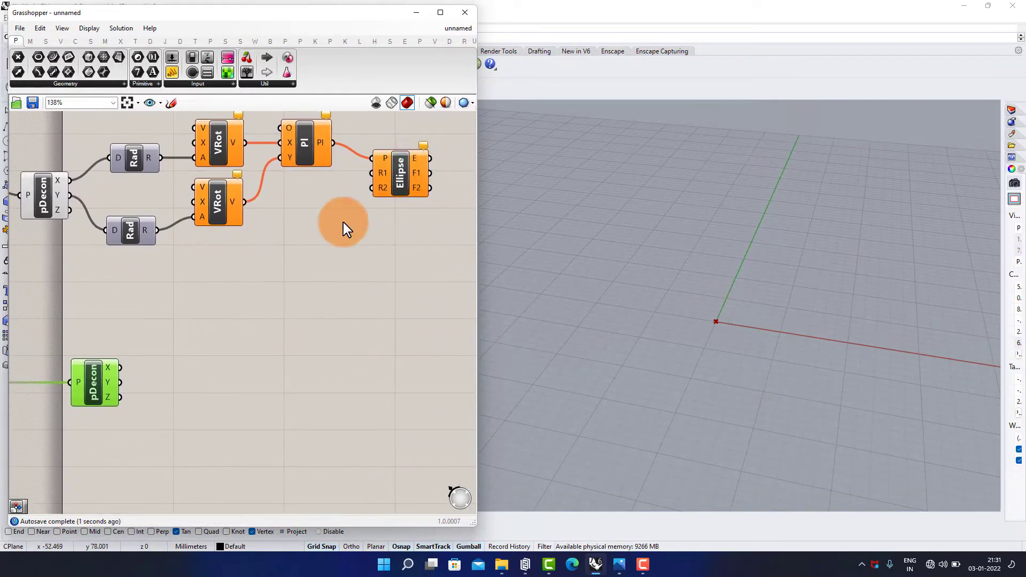
{"action": "left_click_drag", "start_coordinate": [119, 368], "coordinate": [360, 172]}
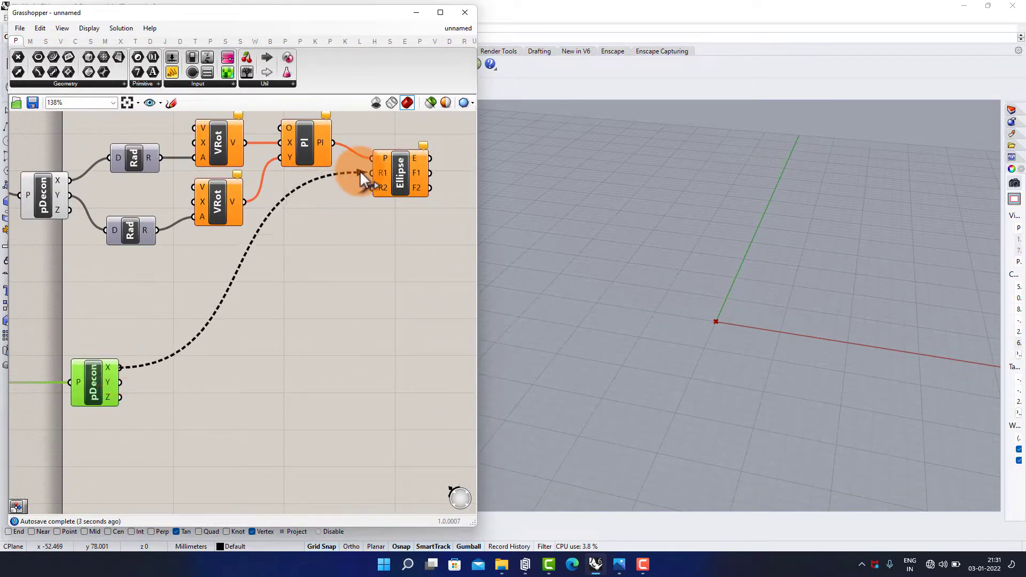
{"action": "left_click_drag", "start_coordinate": [126, 382], "coordinate": [373, 194]}
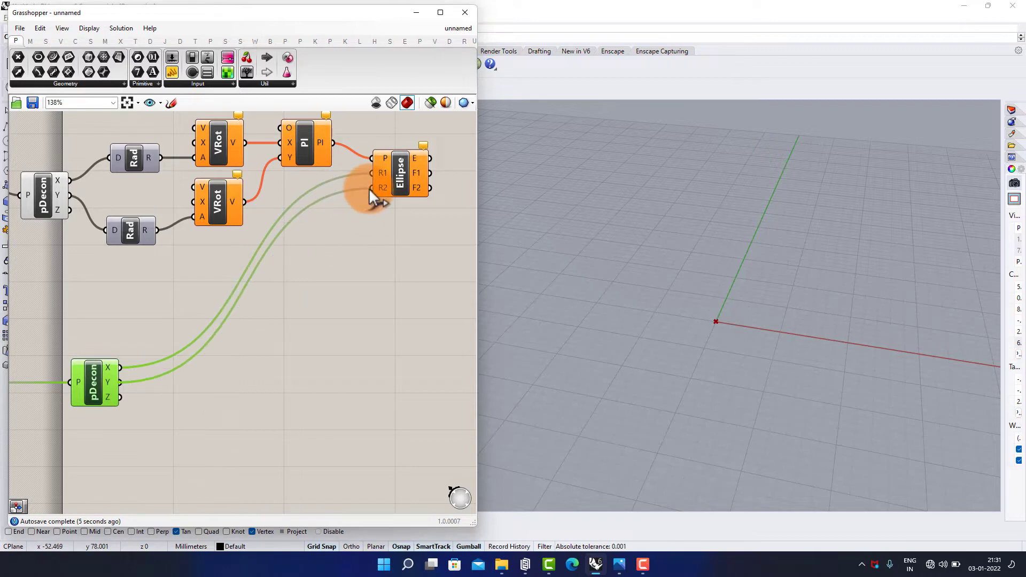
Step: Add a panel containing 1,0,0 above the upper Radians component and shrink it to fit its text
{"action": "scroll", "coordinate": [387, 182], "scroll_direction": "down", "scroll_amount": 1}
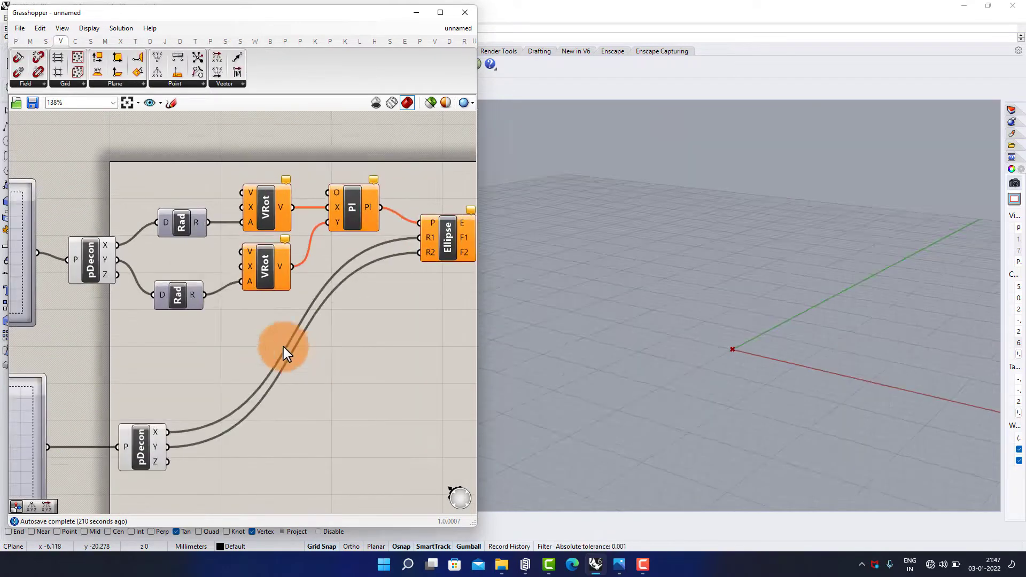
{"action": "right_click_drag", "start_coordinate": [236, 291], "coordinate": [269, 319]}
{"action": "scroll", "coordinate": [222, 209], "scroll_direction": "up", "scroll_amount": 3}
{"action": "right_click_drag", "start_coordinate": [227, 216], "coordinate": [224, 225]}
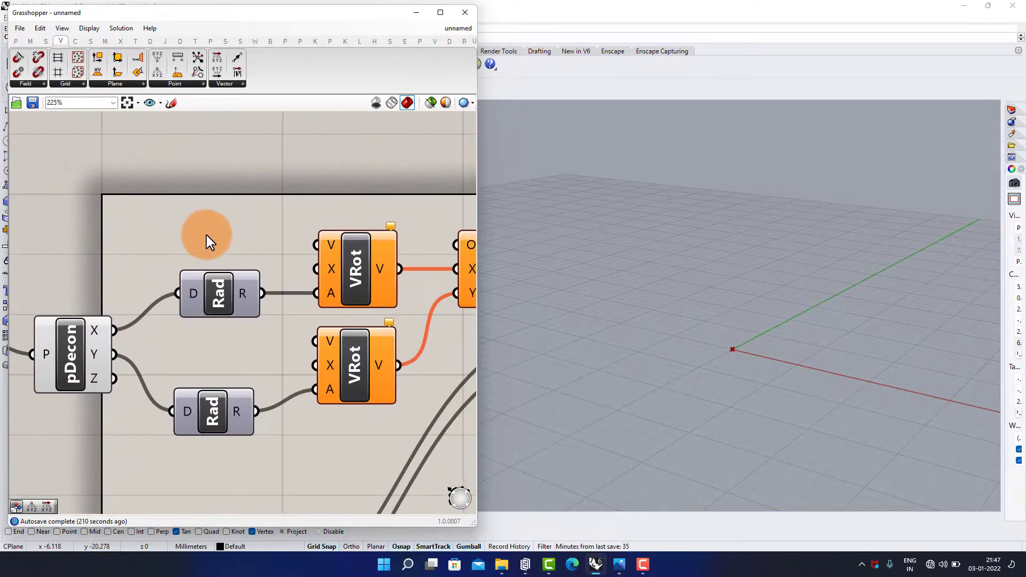
{"action": "scroll", "coordinate": [172, 231], "scroll_direction": "up", "scroll_amount": 1}
{"action": "double_click", "coordinate": [171, 231]}
{"action": "type", "text": "panel"}
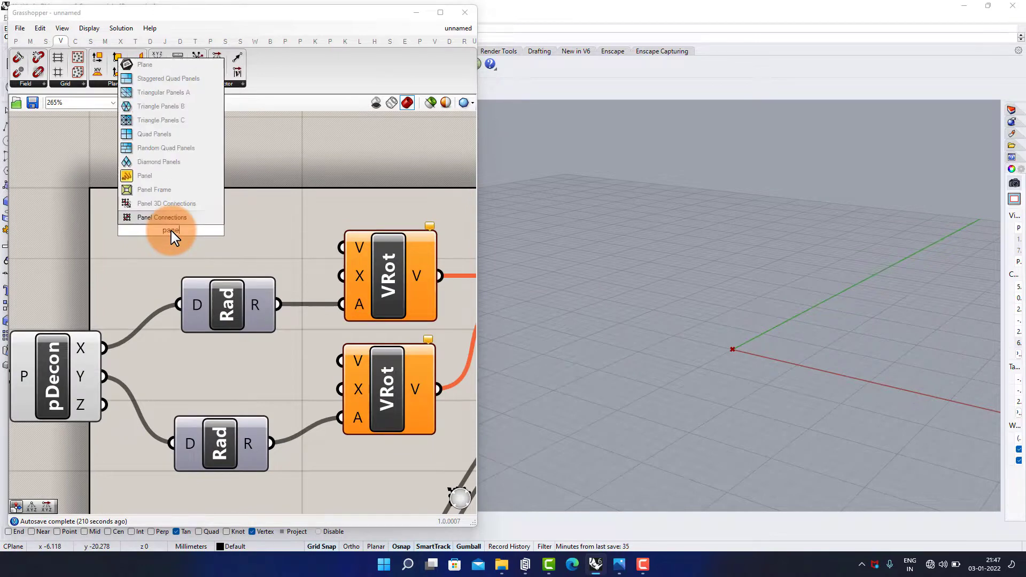
{"action": "left_click", "coordinate": [143, 217]}
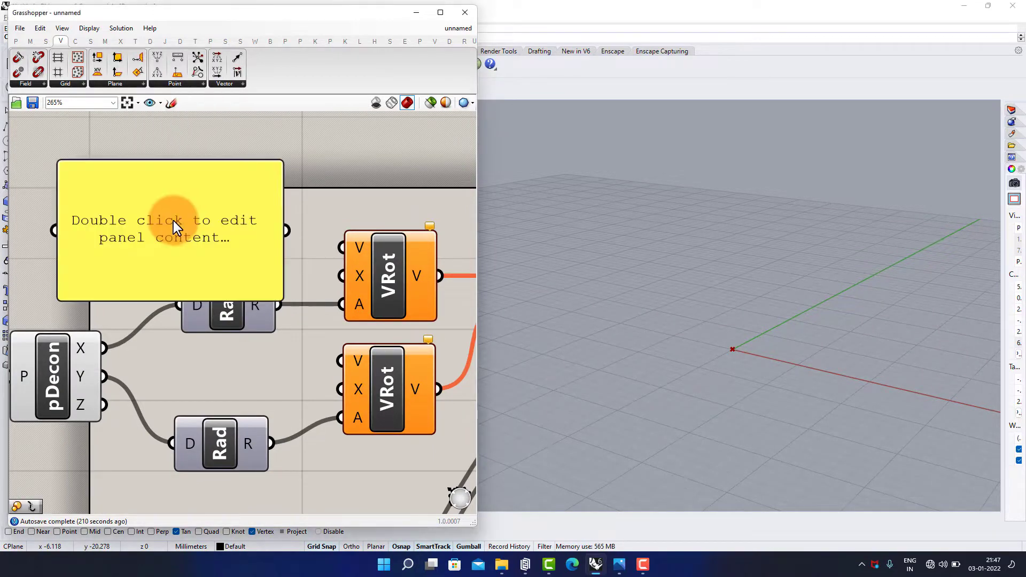
{"action": "left_click_drag", "start_coordinate": [173, 221], "coordinate": [185, 210]}
{"action": "double_click", "coordinate": [185, 210]}
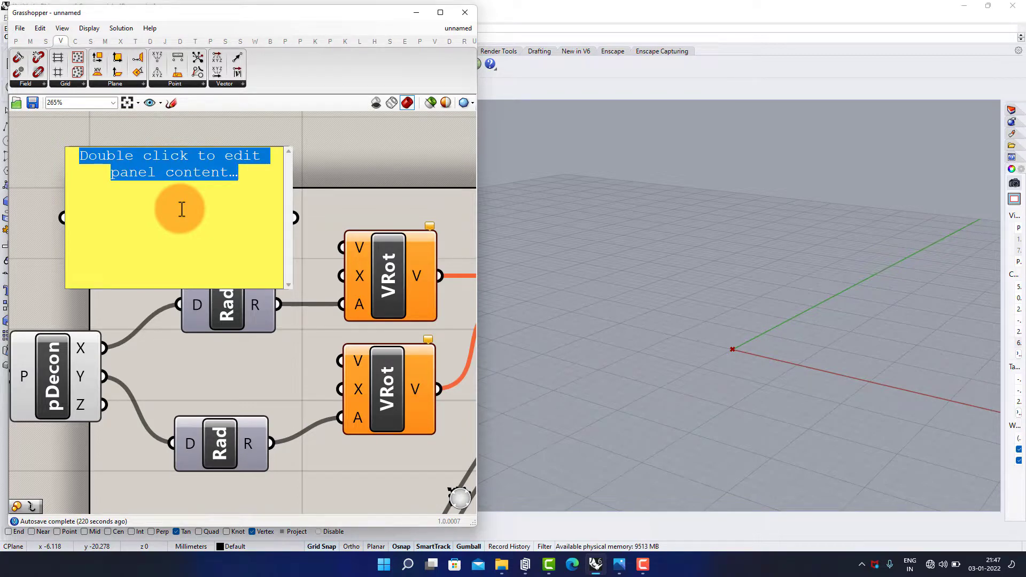
{"action": "type", "text": "1,0,0"}
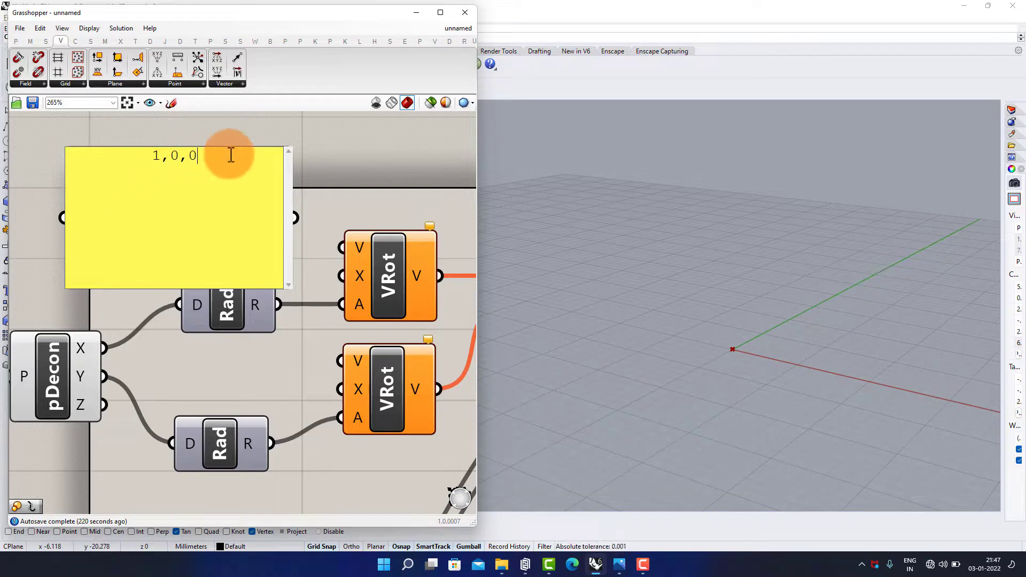
{"action": "left_click", "coordinate": [302, 140]}
{"action": "left_click_drag", "start_coordinate": [295, 178], "coordinate": [244, 247]}
Step: Duplicate the 1,0,0 panel, place the copy beneath it and change the copy's content to 0,1,0
{"action": "key", "text": "ctrl+c"}
{"action": "key", "text": "ctrl+v"}
{"action": "left_click_drag", "start_coordinate": [258, 178], "coordinate": [254, 154]}
{"action": "left_click_drag", "start_coordinate": [233, 241], "coordinate": [262, 220]}
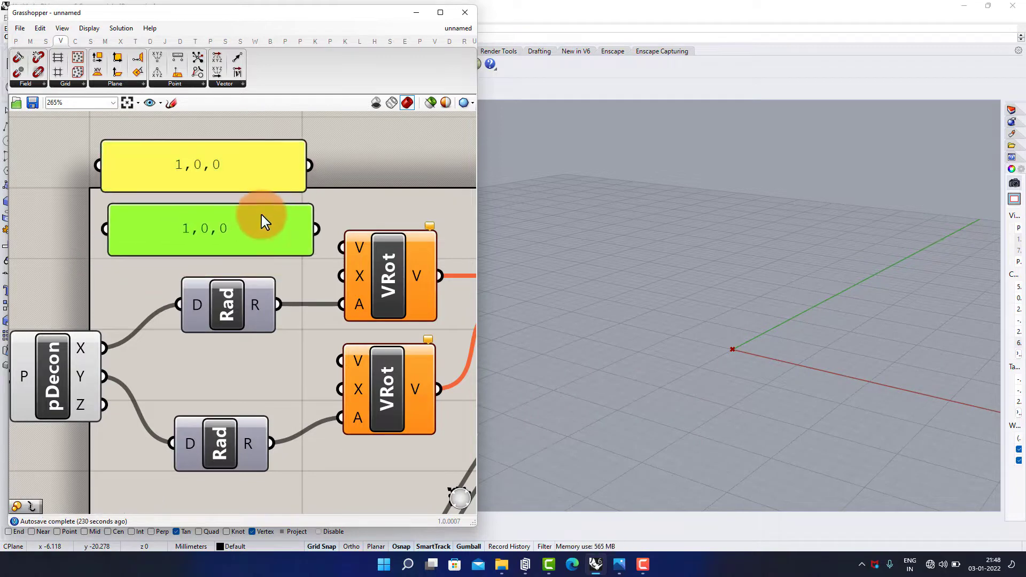
{"action": "double_click", "coordinate": [249, 221]}
{"action": "left_click", "coordinate": [185, 212]}
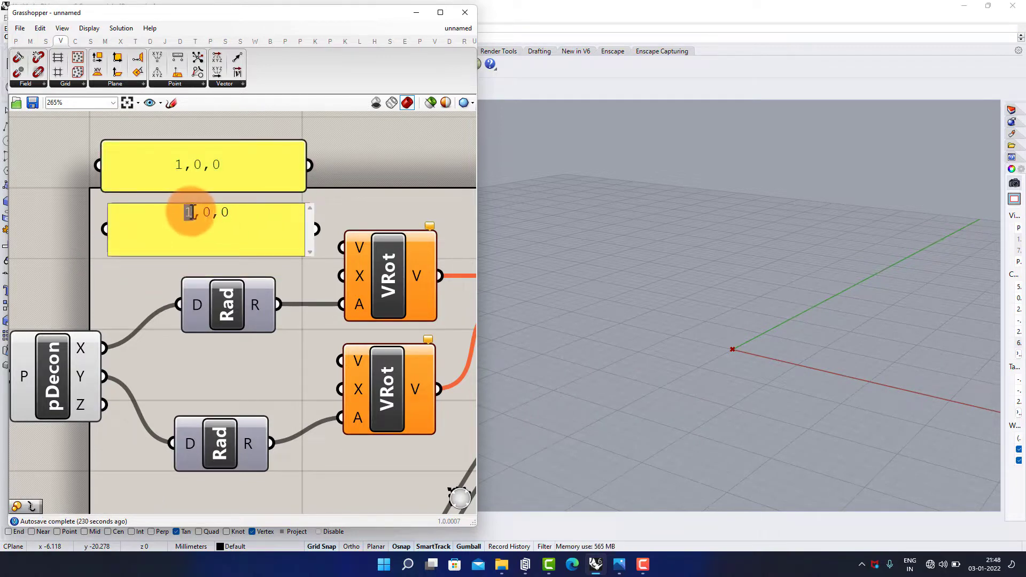
{"action": "type", "text": "0,"}
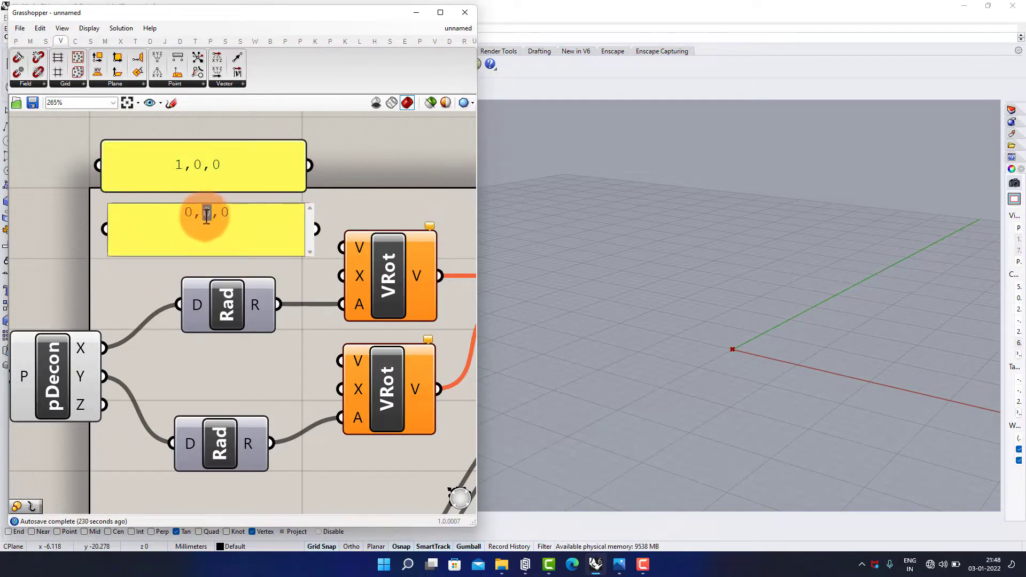
{"action": "type", "text": "1"}
{"action": "left_click", "coordinate": [326, 208]}
Step: Wire the 1,0,0 panel to the upper Rotate component's V input and the 0,1,0 panel to its X input
{"action": "left_click_drag", "start_coordinate": [310, 166], "coordinate": [340, 272]}
{"action": "left_click_drag", "start_coordinate": [285, 233], "coordinate": [224, 234]}
{"action": "scroll", "coordinate": [262, 230], "scroll_direction": "down", "scroll_amount": 1}
{"action": "left_click", "coordinate": [312, 239]}
{"action": "right_click_drag", "start_coordinate": [223, 234], "coordinate": [223, 216]}
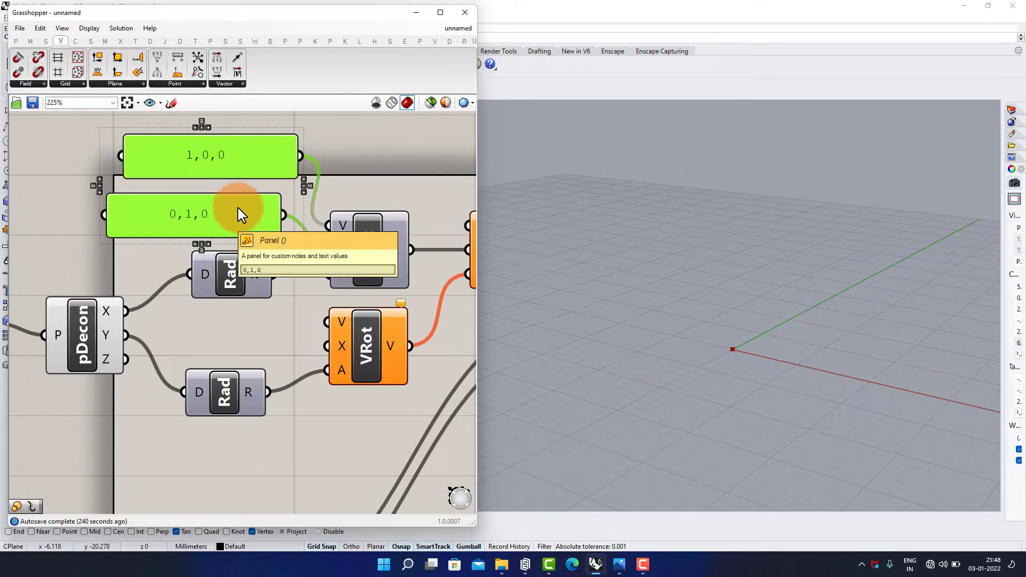
Step: Wire the 0,1,0 panel to the lower Rotate component's V input and the 1,0,0 panel to its X input
{"action": "left_click", "coordinate": [373, 159]}
{"action": "left_click_drag", "start_coordinate": [286, 219], "coordinate": [320, 327]}
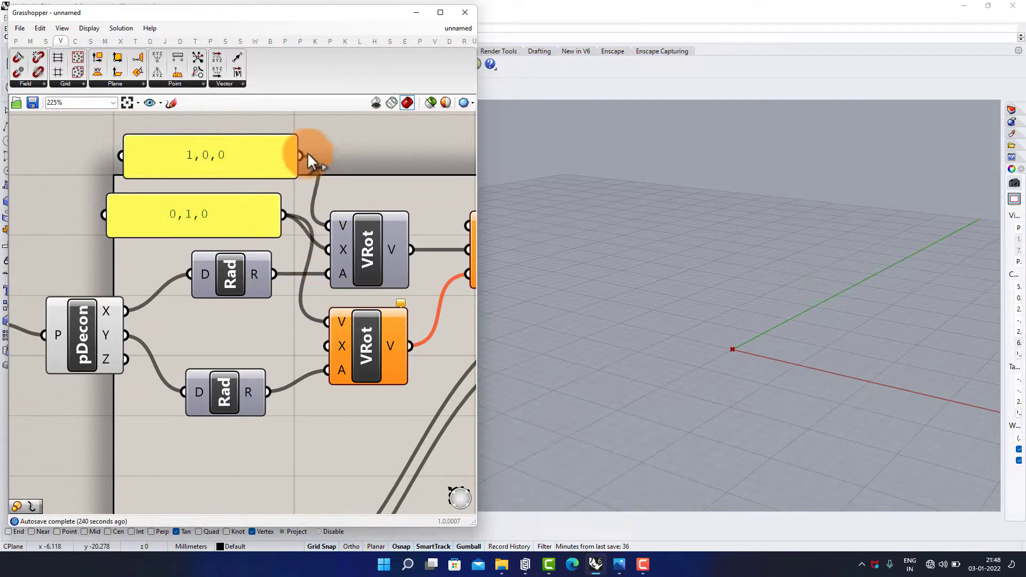
{"action": "left_click_drag", "start_coordinate": [307, 155], "coordinate": [337, 346]}
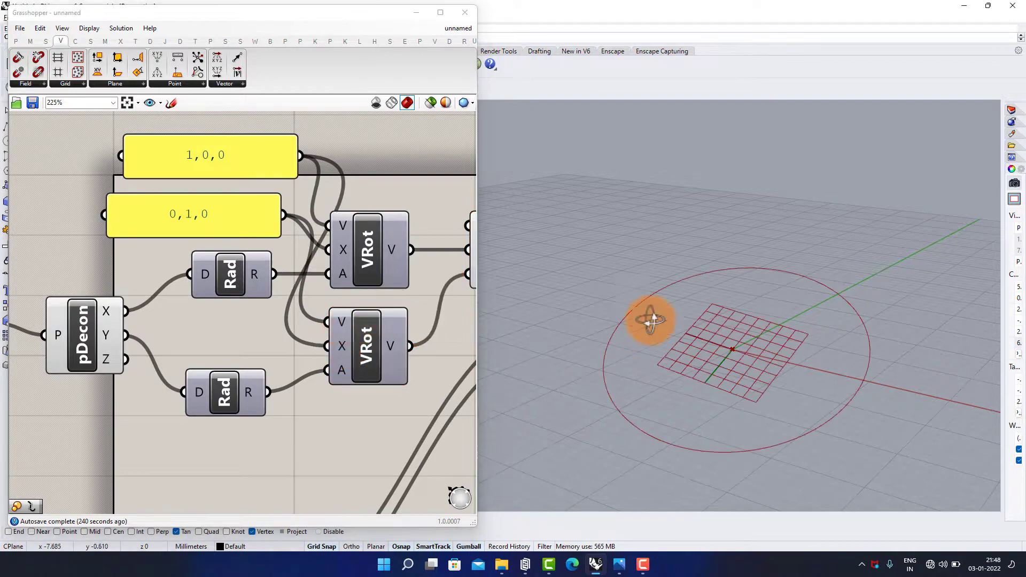
Step: Examine the ellipse and its plane in the perspective view alongside the component wiring that generates them
{"action": "mouse_move", "coordinate": [651, 321]}
{"action": "right_mouse_down"}
{"action": "mouse_move", "coordinate": [682, 284]}
{"action": "mouse_move", "coordinate": [665, 316]}
{"action": "right_mouse_up"}
{"action": "scroll", "coordinate": [225, 303], "scroll_direction": "down", "scroll_amount": 4}
{"action": "right_click_drag", "start_coordinate": [312, 326], "coordinate": [279, 284]}
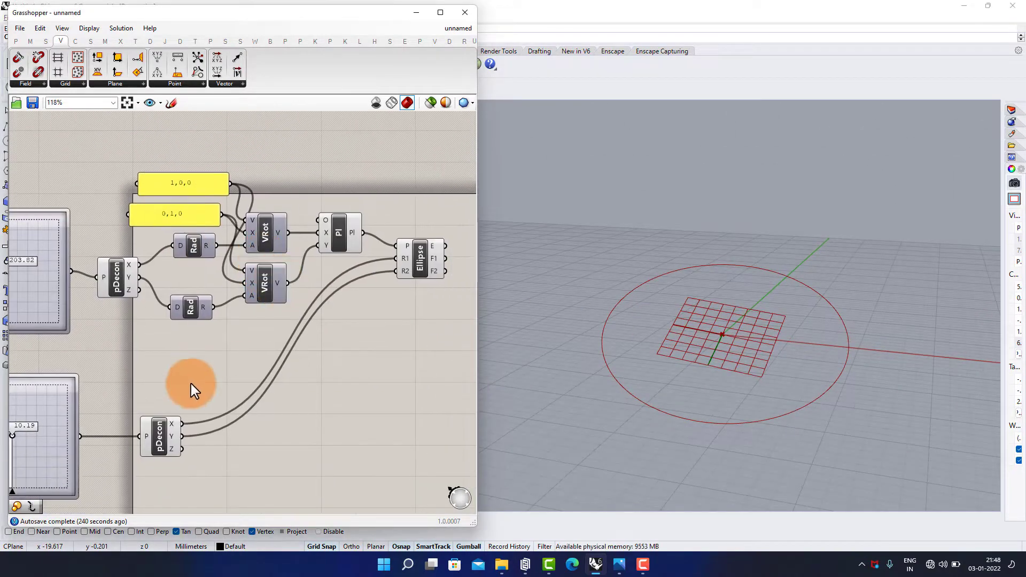
{"action": "right_click_drag", "start_coordinate": [191, 384], "coordinate": [292, 350]}
{"action": "right_click_drag", "start_coordinate": [283, 395], "coordinate": [206, 402]}
{"action": "scroll", "coordinate": [195, 344], "scroll_direction": "up", "scroll_amount": 3}
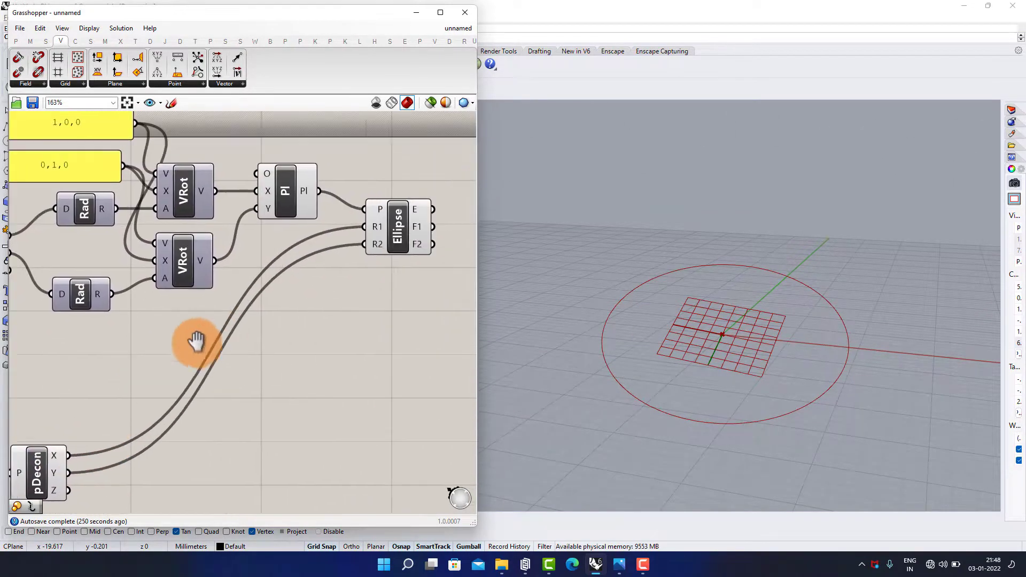
{"action": "left_click", "coordinate": [380, 278]}
{"action": "right_click_drag", "start_coordinate": [769, 332], "coordinate": [710, 309]}
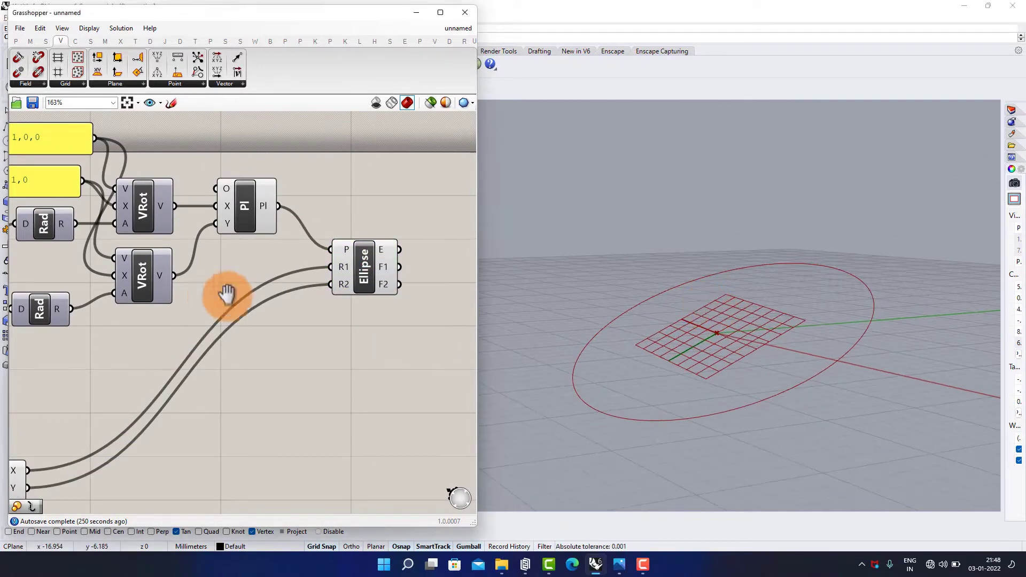
Step: Set the first MD Slider's point to about 161.16 ; 133.91, then raise the second slider's X value and lower its Y value
{"action": "scroll", "coordinate": [227, 295], "scroll_direction": "down", "scroll_amount": 1}
{"action": "right_click_drag", "start_coordinate": [135, 287], "coordinate": [457, 315]}
{"action": "scroll", "coordinate": [165, 281], "scroll_direction": "up", "scroll_amount": 4}
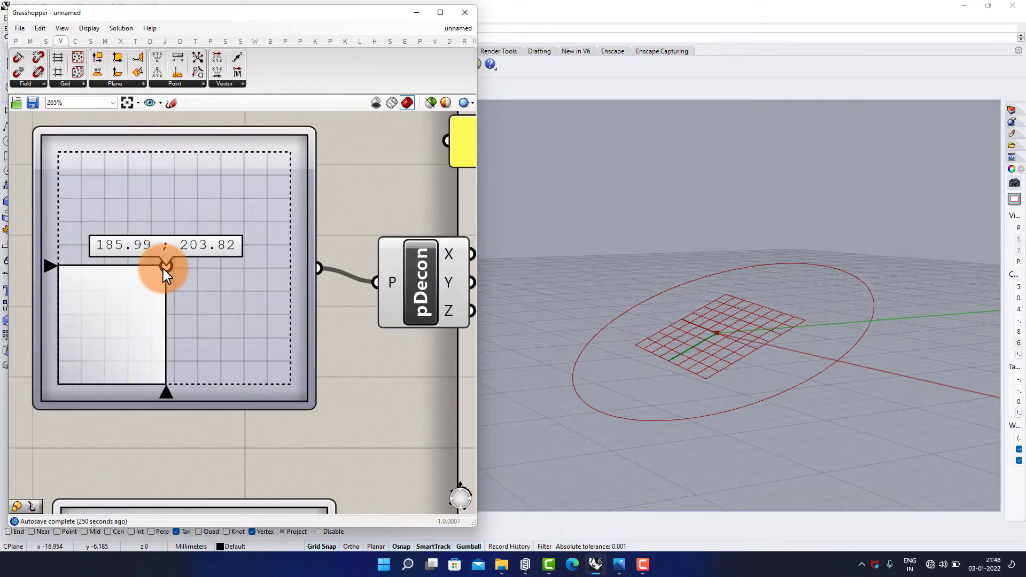
{"action": "left_click_drag", "start_coordinate": [163, 268], "coordinate": [152, 309]}
{"action": "scroll", "coordinate": [188, 254], "scroll_direction": "down", "scroll_amount": 2}
{"action": "right_click_drag", "start_coordinate": [200, 340], "coordinate": [208, 226]}
{"action": "right_click_drag", "start_coordinate": [194, 375], "coordinate": [189, 321]}
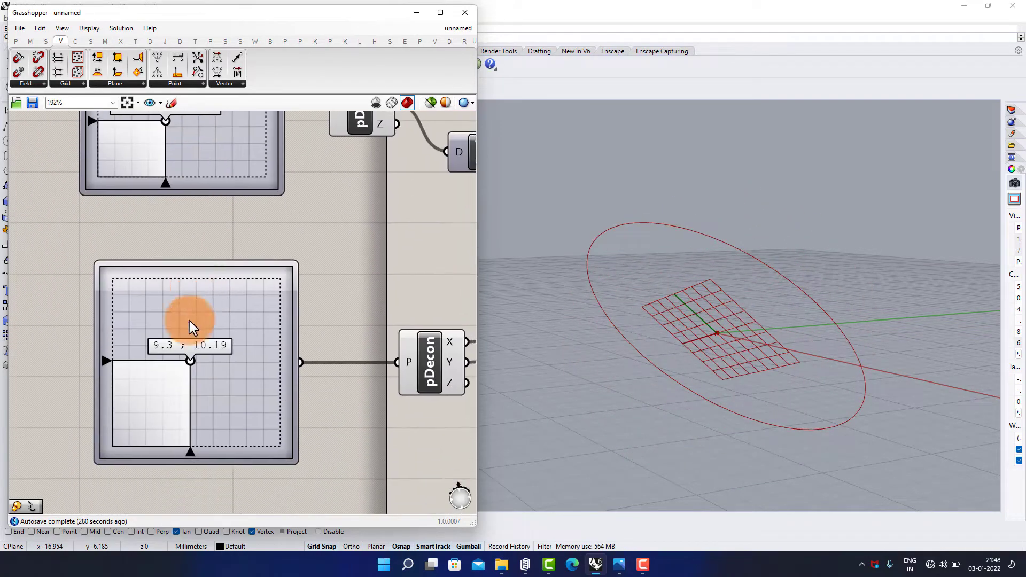
{"action": "scroll", "coordinate": [191, 358], "scroll_direction": "up", "scroll_amount": 2}
{"action": "left_click_drag", "start_coordinate": [192, 362], "coordinate": [286, 409]}
{"action": "right_click_drag", "start_coordinate": [222, 254], "coordinate": [222, 475]}
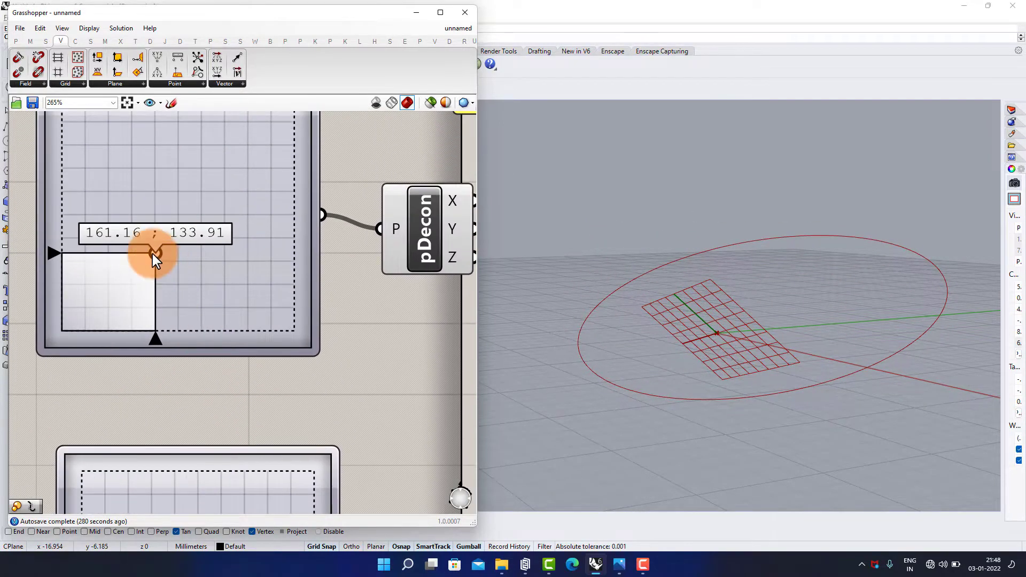
Step: Raise both values of the first MD Slider to tilt the ellipse upright and slightly readjust the second slider's point
{"action": "left_click_drag", "start_coordinate": [153, 255], "coordinate": [229, 194]}
{"action": "right_click_drag", "start_coordinate": [538, 265], "coordinate": [685, 299]}
{"action": "right_click_drag", "start_coordinate": [775, 303], "coordinate": [678, 283]}
{"action": "left_click", "coordinate": [297, 366]}
{"action": "right_click_drag", "start_coordinate": [194, 395], "coordinate": [231, 217]}
{"action": "scroll", "coordinate": [226, 302], "scroll_direction": "down", "scroll_amount": 2}
{"action": "mouse_move", "coordinate": [278, 401]}
{"action": "left_mouse_down"}
{"action": "mouse_move", "coordinate": [294, 409]}
{"action": "mouse_move", "coordinate": [271, 423]}
{"action": "mouse_move", "coordinate": [266, 393]}
{"action": "left_mouse_up"}
{"action": "right_click_drag", "start_coordinate": [566, 342], "coordinate": [724, 294]}
Step: Add a Perp Frames component after the Ellipse and wire the Ellipse's E output to its C input
{"action": "scroll", "coordinate": [195, 289], "scroll_direction": "down", "scroll_amount": 3}
{"action": "right_click_drag", "start_coordinate": [194, 289], "coordinate": [21, 326]}
{"action": "scroll", "coordinate": [261, 283], "scroll_direction": "down", "scroll_amount": 1}
{"action": "right_click_drag", "start_coordinate": [262, 284], "coordinate": [144, 292]}
{"action": "scroll", "coordinate": [246, 276], "scroll_direction": "up", "scroll_amount": 1}
{"action": "scroll", "coordinate": [296, 248], "scroll_direction": "up", "scroll_amount": 4}
{"action": "double_click", "coordinate": [297, 248]}
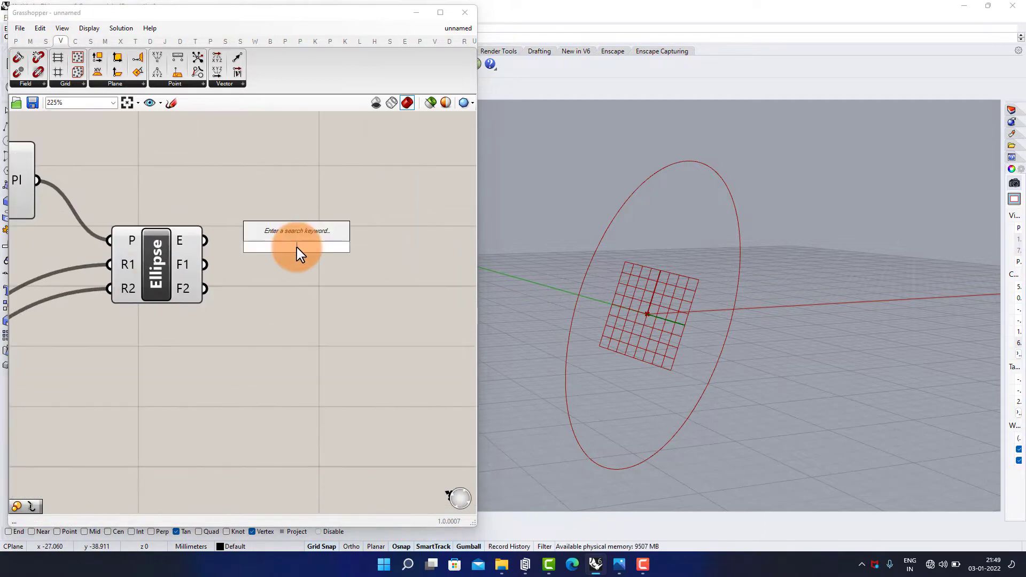
{"action": "type", "text": "per"}
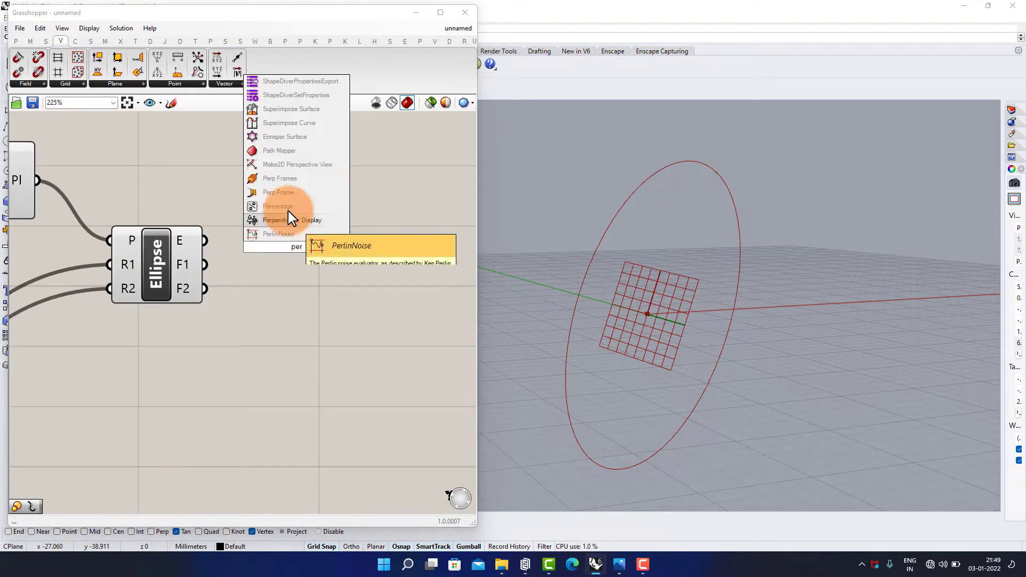
{"action": "left_click", "coordinate": [280, 179]}
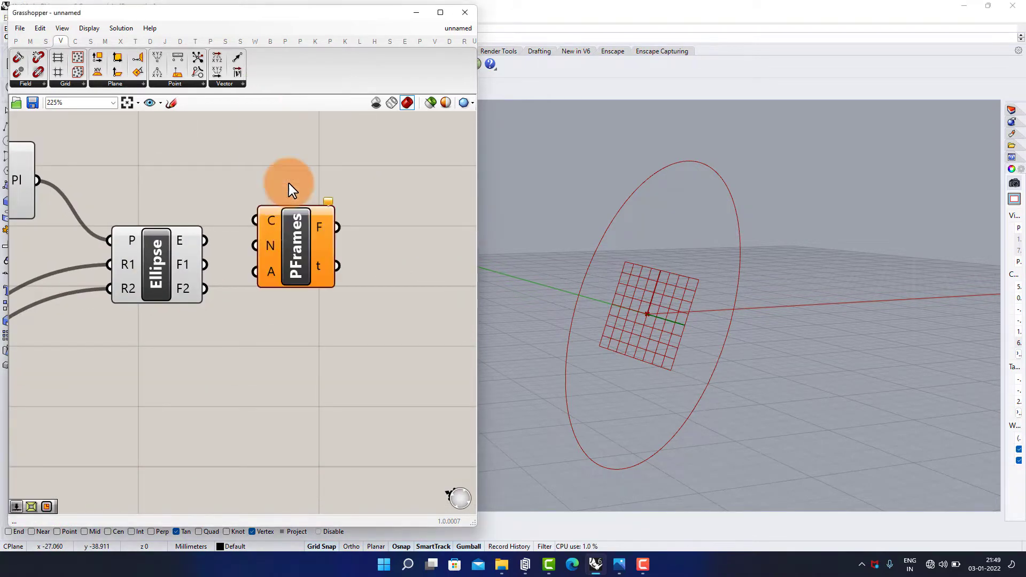
{"action": "left_click_drag", "start_coordinate": [291, 251], "coordinate": [294, 286]}
{"action": "left_click_drag", "start_coordinate": [204, 240], "coordinate": [271, 262]}
{"action": "left_click_drag", "start_coordinate": [279, 310], "coordinate": [299, 322]}
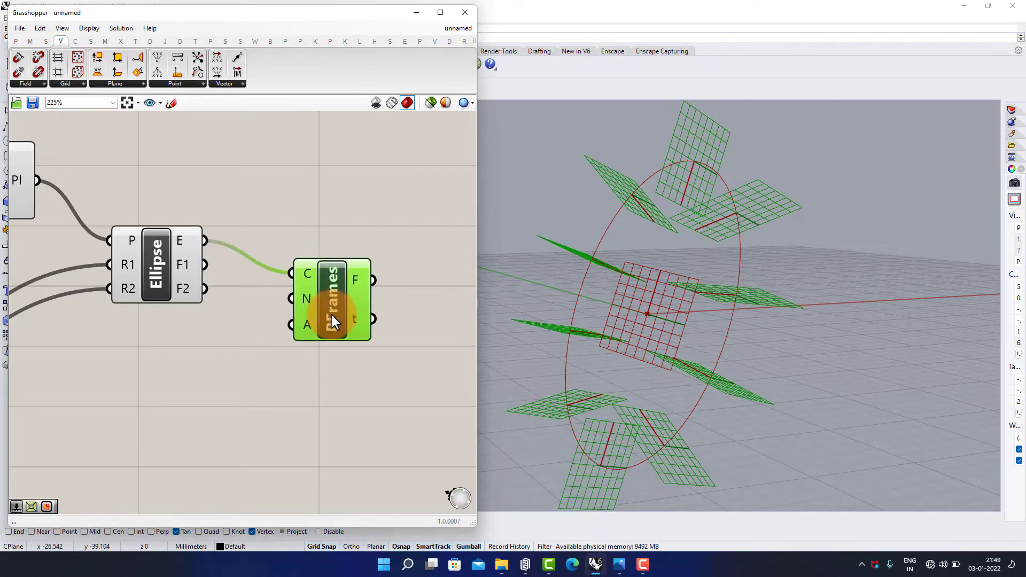
Step: Add a number slider with value 80 and wire it to the Perp Frames component's N input
{"action": "left_click", "coordinate": [175, 374]}
{"action": "double_click", "coordinate": [168, 376]}
{"action": "type", "text": "80"}
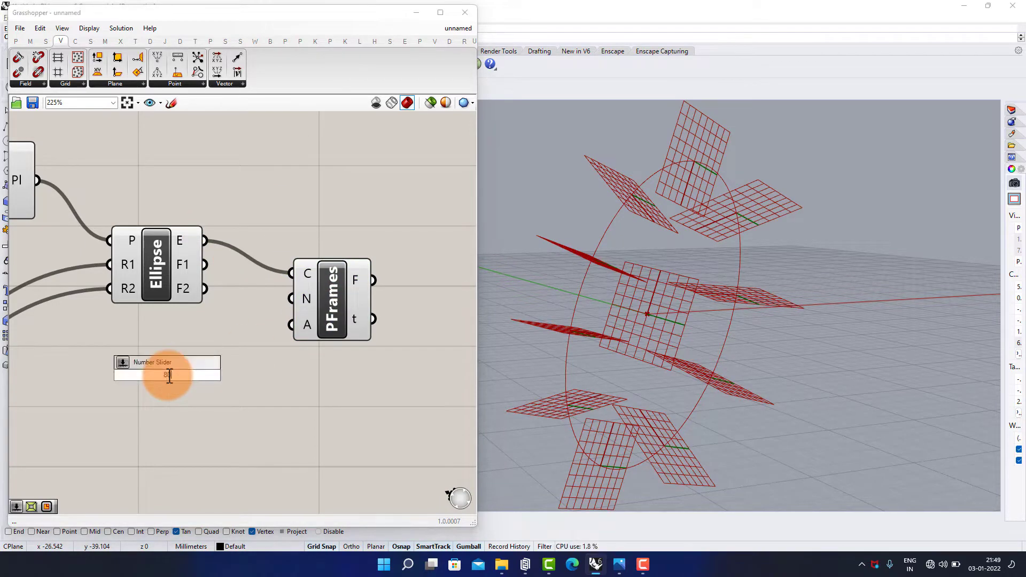
{"action": "key", "text": "Return"}
{"action": "left_click_drag", "start_coordinate": [274, 380], "coordinate": [291, 298]}
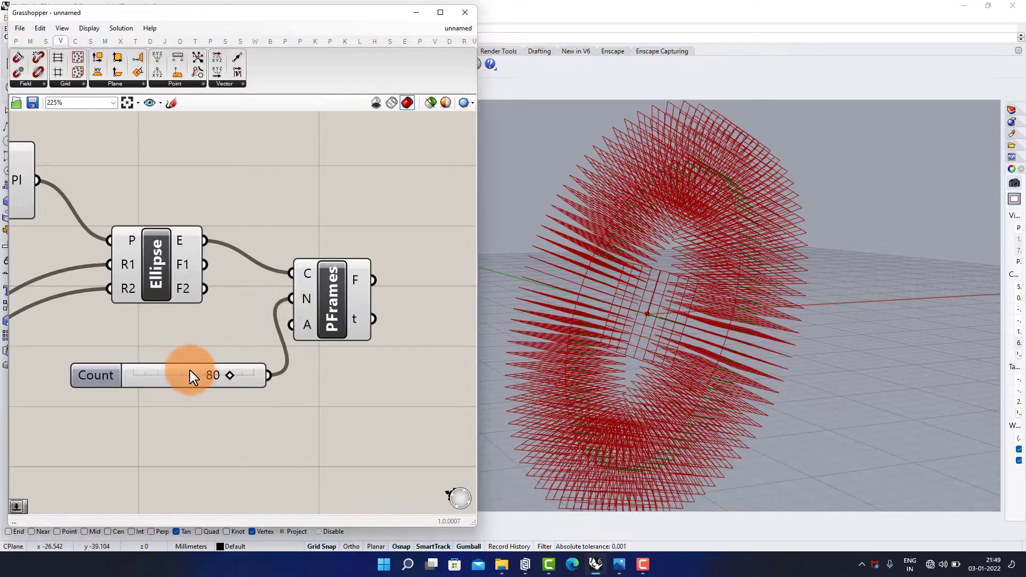
Step: Move the Count slider slightly away from the Perp Frames component and add a Merge component after Perp Frames
{"action": "left_click_drag", "start_coordinate": [190, 374], "coordinate": [145, 389]}
{"action": "right_click_drag", "start_coordinate": [655, 298], "coordinate": [792, 335]}
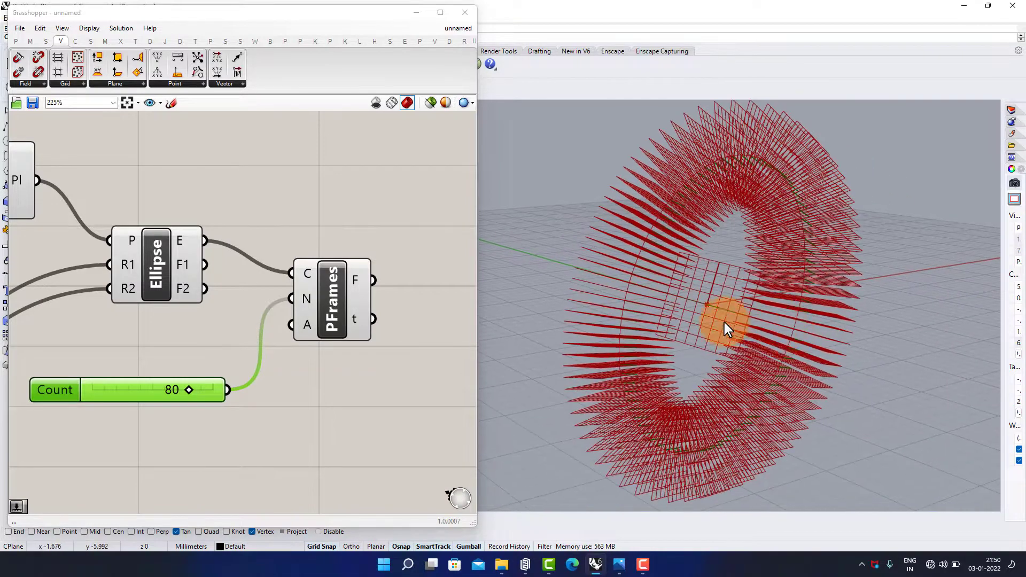
{"action": "right_click_drag", "start_coordinate": [287, 289], "coordinate": [144, 294]}
{"action": "double_click", "coordinate": [324, 295]}
{"action": "type", "text": "merg"}
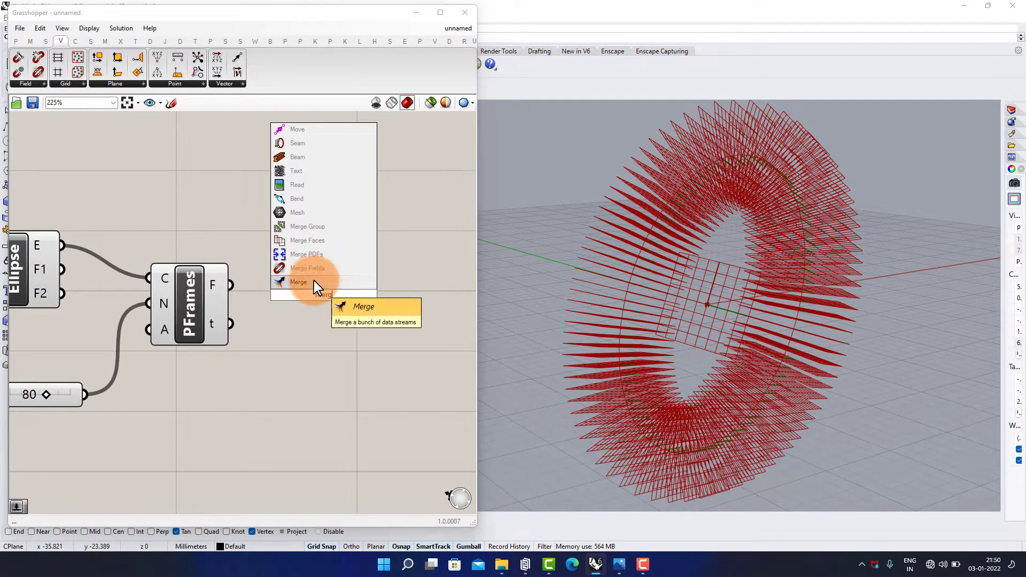
{"action": "left_click", "coordinate": [314, 283]}
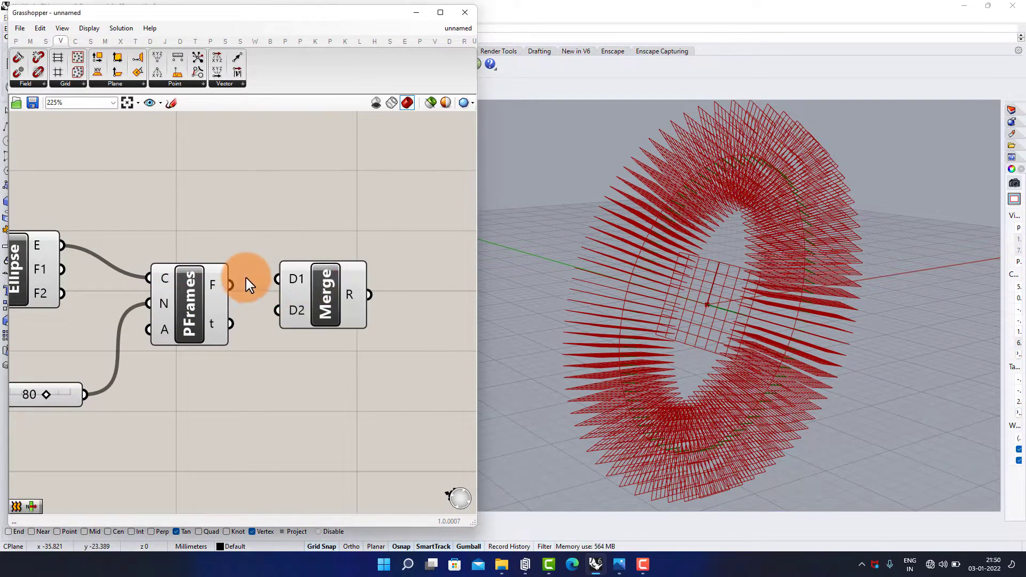
Step: Flatten the Perp Frames component's F output and wire it to the Merge component's D1 input, spacing the two components apart
{"action": "right_click", "coordinate": [209, 279]}
{"action": "left_click", "coordinate": [230, 327]}
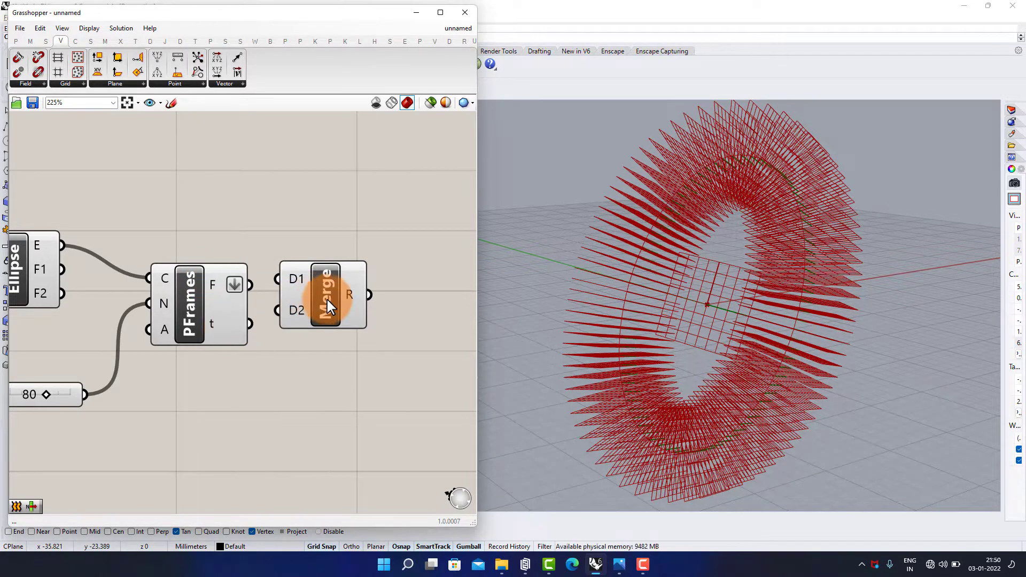
{"action": "left_click_drag", "start_coordinate": [327, 303], "coordinate": [423, 312]}
{"action": "left_click_drag", "start_coordinate": [282, 281], "coordinate": [374, 289]}
{"action": "right_click_drag", "start_coordinate": [392, 292], "coordinate": [296, 296]}
Step: Add a List Item component, wire the flattened F output to its L input and its i output to Merge's D2
{"action": "left_click", "coordinate": [192, 329]}
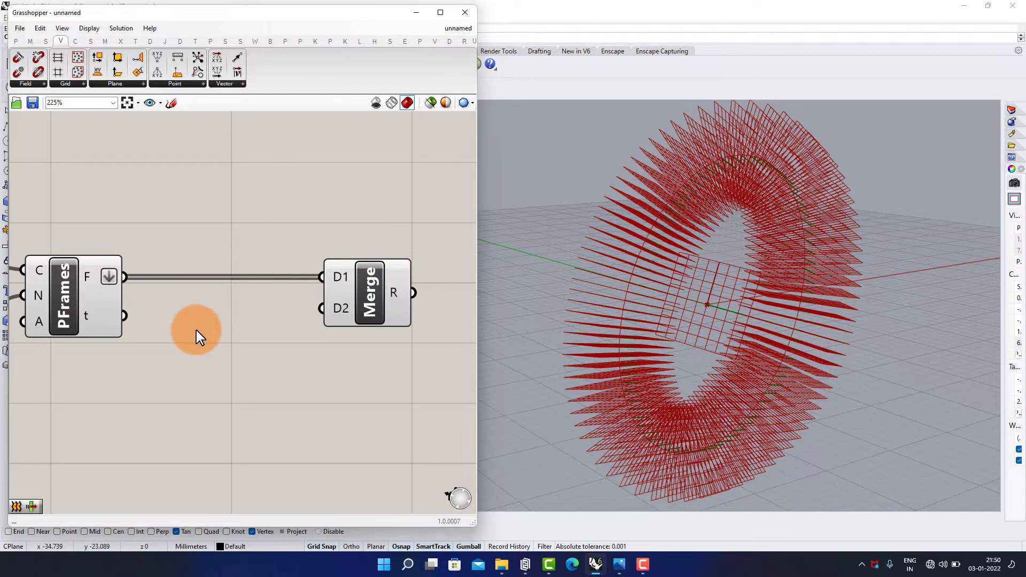
{"action": "double_click", "coordinate": [197, 330]}
{"action": "type", "text": "list"}
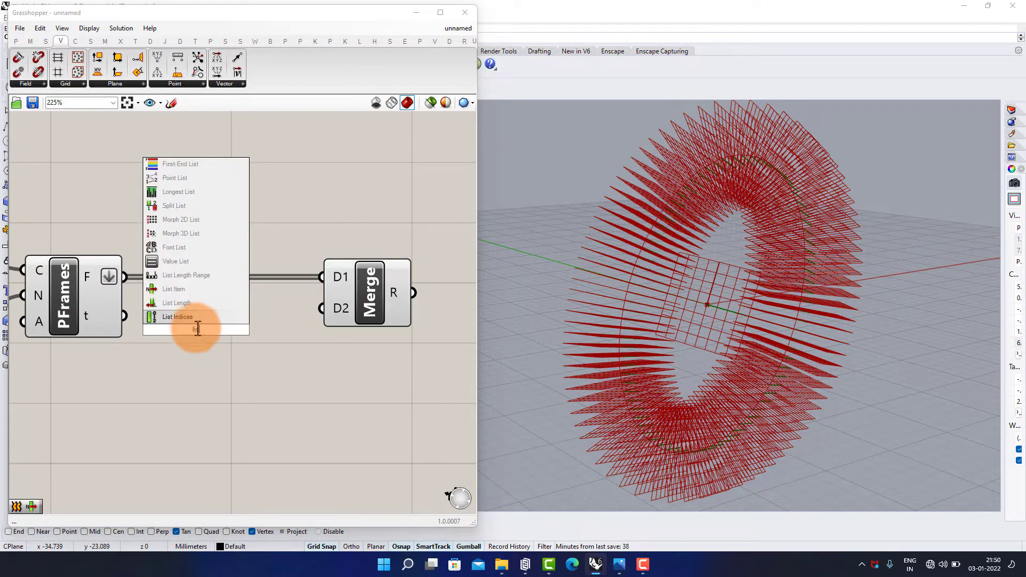
{"action": "left_click", "coordinate": [176, 290]}
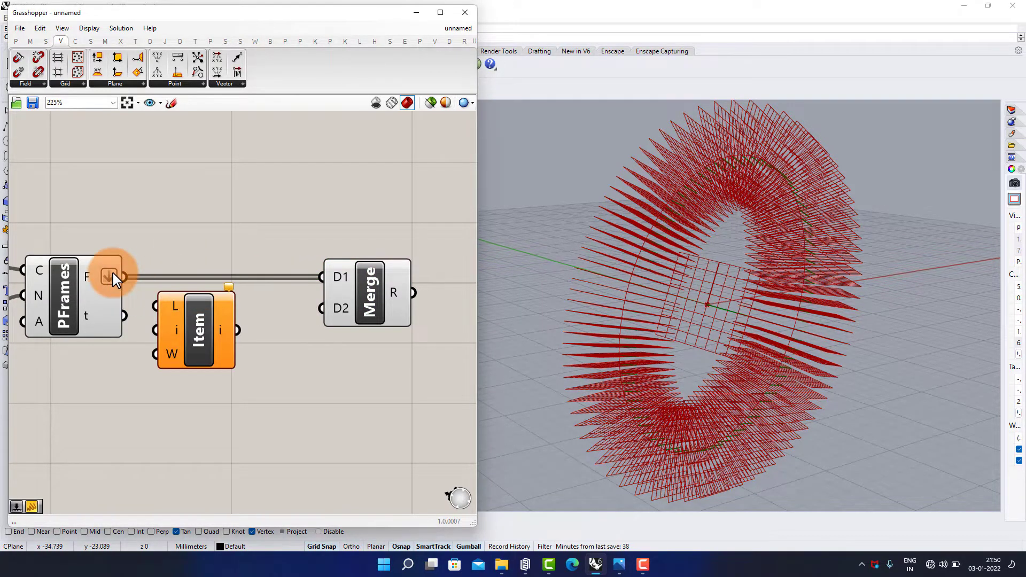
{"action": "left_click_drag", "start_coordinate": [113, 274], "coordinate": [170, 305]}
{"action": "left_click_drag", "start_coordinate": [242, 330], "coordinate": [332, 311]}
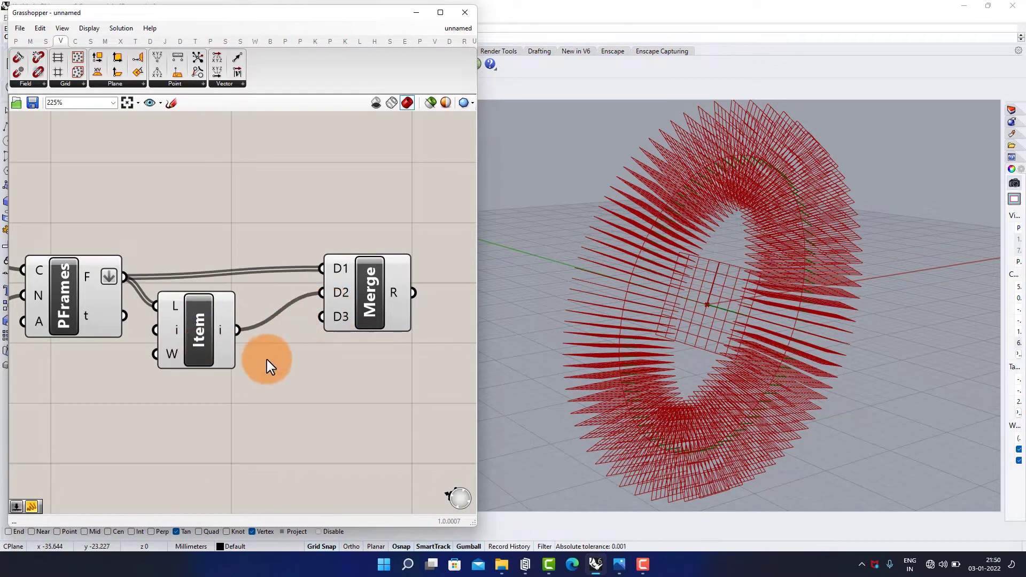
Step: Add a Rotate Plane component after Merge and wire Merge's R output to its P input
{"action": "right_click_drag", "start_coordinate": [268, 365], "coordinate": [191, 361]}
{"action": "double_click", "coordinate": [329, 332]}
{"action": "type", "text": "pla"}
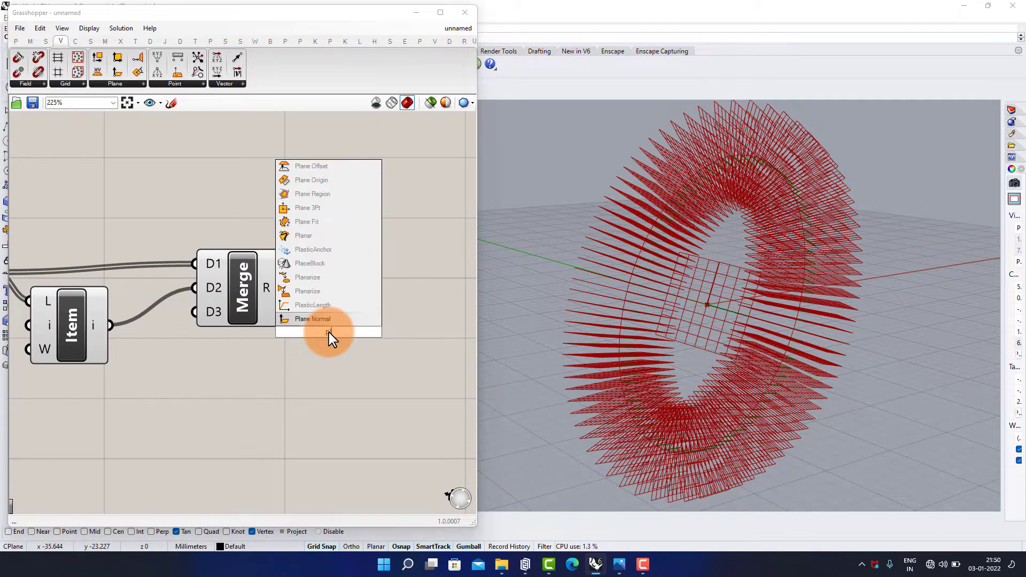
{"action": "type", "text": "e"}
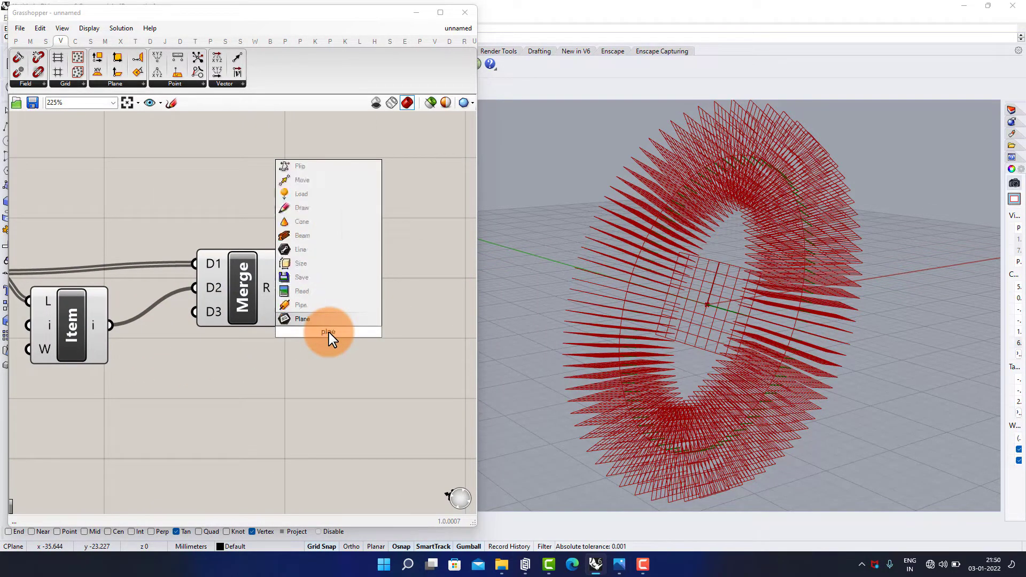
{"action": "key", "text": "BackSpace"}
{"action": "type", "text": "ne ro"}
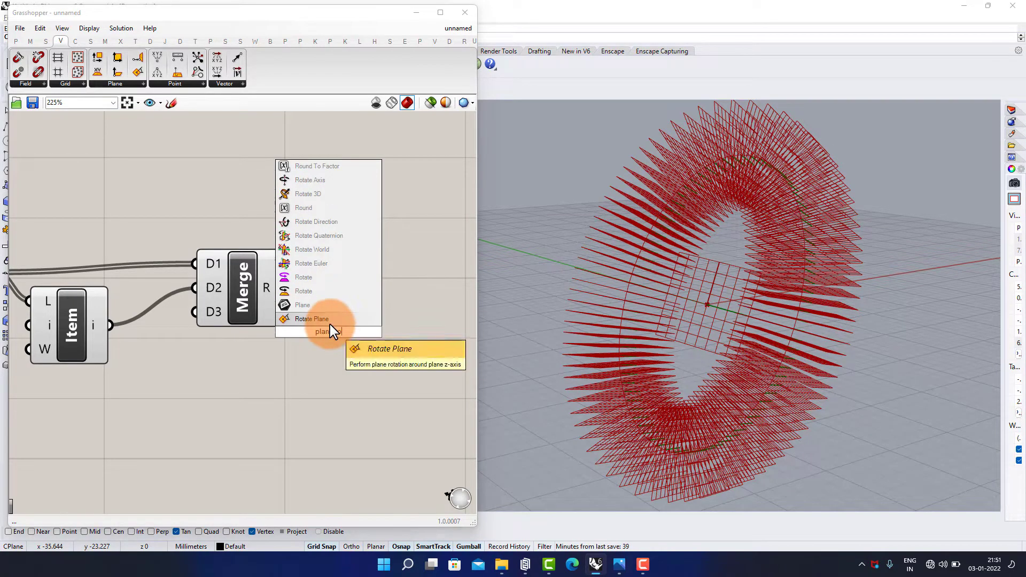
{"action": "left_click", "coordinate": [330, 320]}
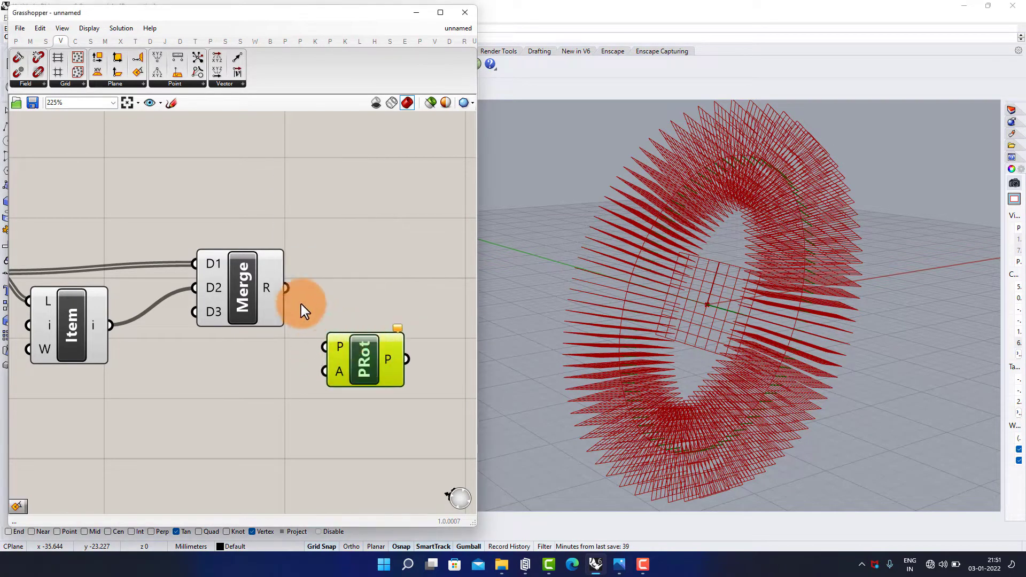
{"action": "left_click_drag", "start_coordinate": [286, 288], "coordinate": [325, 346]}
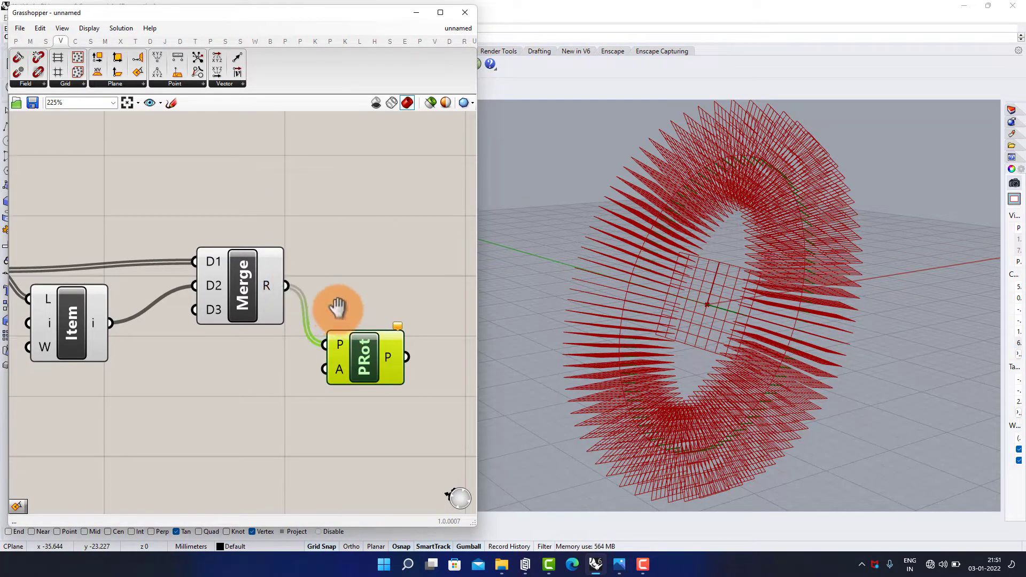
Step: Add a Radians component below Merge and wire its R output to the Rotate Plane component's A input
{"action": "double_click", "coordinate": [216, 386]}
{"action": "left_click", "coordinate": [201, 370]}
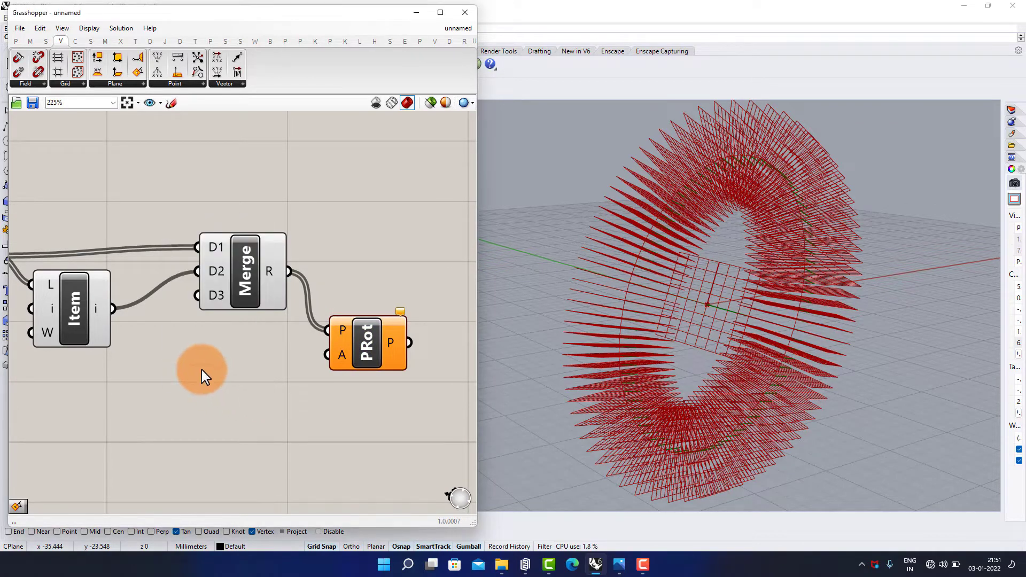
{"action": "double_click", "coordinate": [200, 370]}
{"action": "type", "text": "r"}
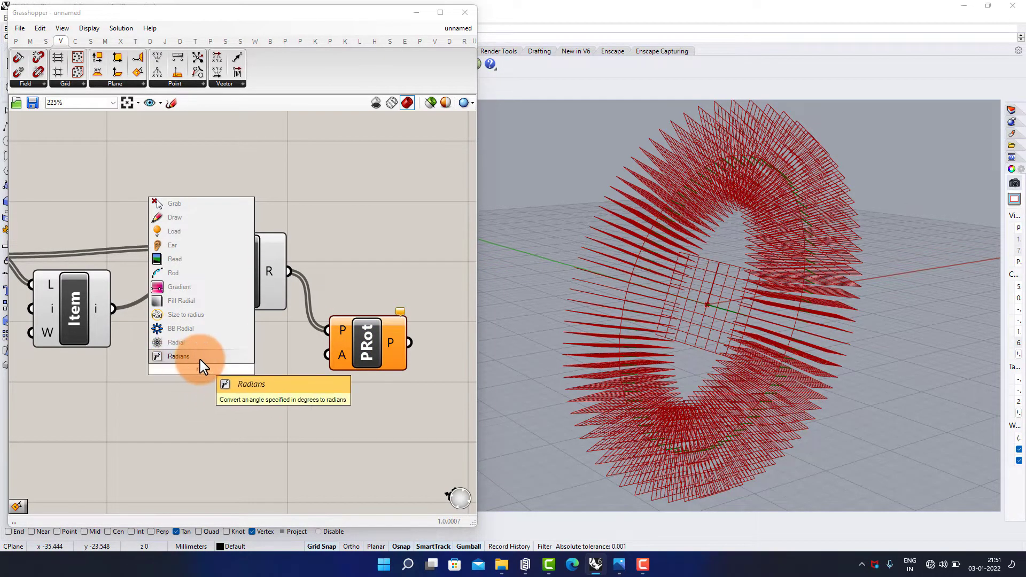
{"action": "left_click", "coordinate": [199, 361]}
{"action": "right_click_drag", "start_coordinate": [213, 354], "coordinate": [306, 300]}
{"action": "left_click_drag", "start_coordinate": [291, 337], "coordinate": [291, 404]}
{"action": "left_click", "coordinate": [171, 359]}
{"action": "right_click_drag", "start_coordinate": [171, 359], "coordinate": [241, 344]}
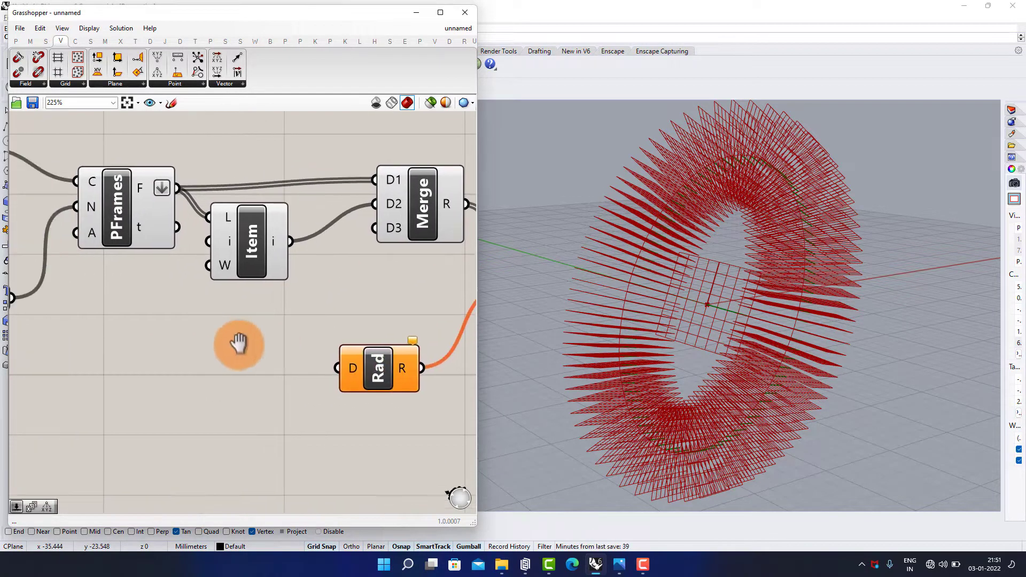
Step: Add a Range component below List Item and wire its R output to the Radians component's D input
{"action": "double_click", "coordinate": [211, 364]}
{"action": "type", "text": "rang"}
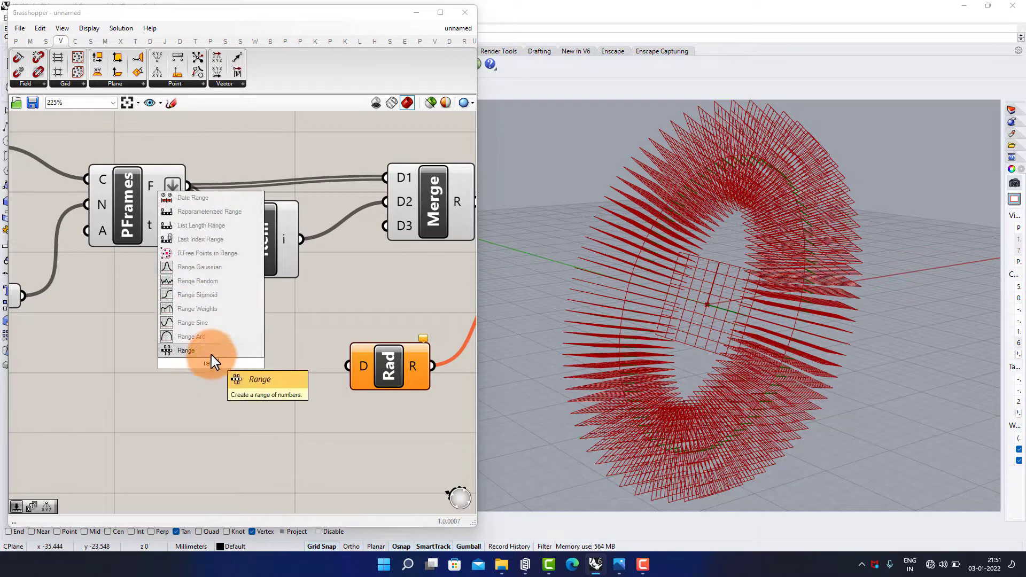
{"action": "left_click", "coordinate": [211, 355]}
{"action": "left_click_drag", "start_coordinate": [255, 363], "coordinate": [347, 366]}
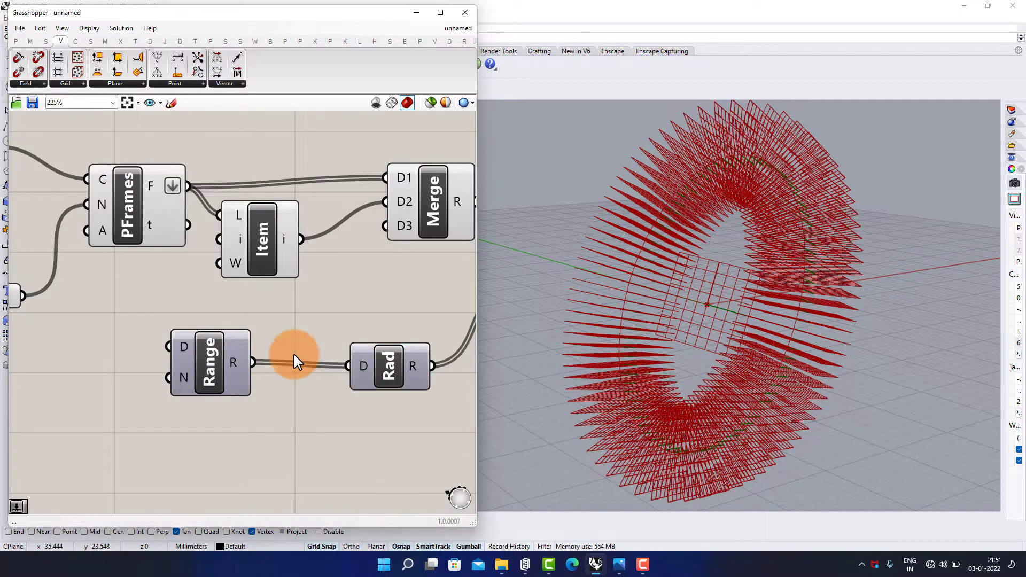
{"action": "left_click_drag", "start_coordinate": [214, 356], "coordinate": [222, 367]}
Step: Wire the Count slider to the Range component's N input as well and set the slider to 79
{"action": "right_click_drag", "start_coordinate": [136, 330], "coordinate": [249, 312]}
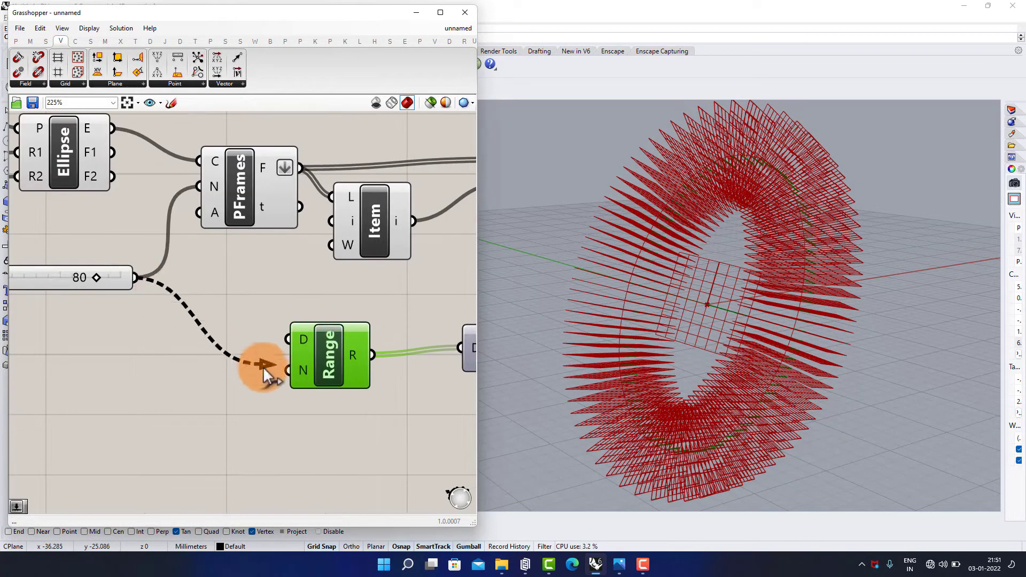
{"action": "left_click", "coordinate": [322, 309]}
{"action": "right_click_drag", "start_coordinate": [759, 322], "coordinate": [726, 314]}
{"action": "scroll", "coordinate": [160, 273], "scroll_direction": "down", "scroll_amount": 2}
{"action": "right_click_drag", "start_coordinate": [89, 262], "coordinate": [206, 315]}
{"action": "scroll", "coordinate": [206, 315], "scroll_direction": "up", "scroll_amount": 2}
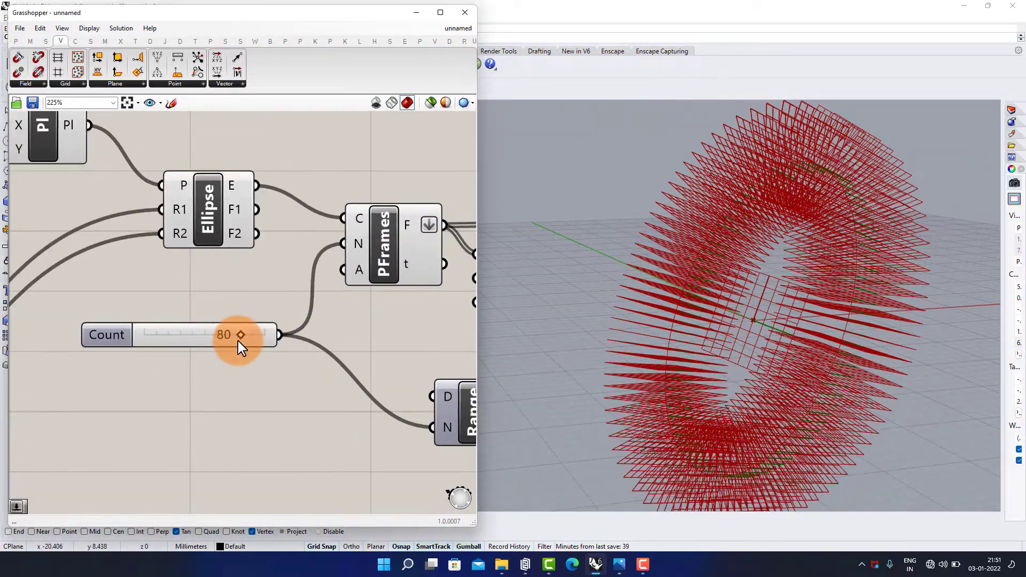
{"action": "mouse_move", "coordinate": [241, 341]}
{"action": "left_mouse_down"}
{"action": "mouse_move", "coordinate": [158, 338]}
{"action": "mouse_move", "coordinate": [246, 347]}
{"action": "left_mouse_up"}
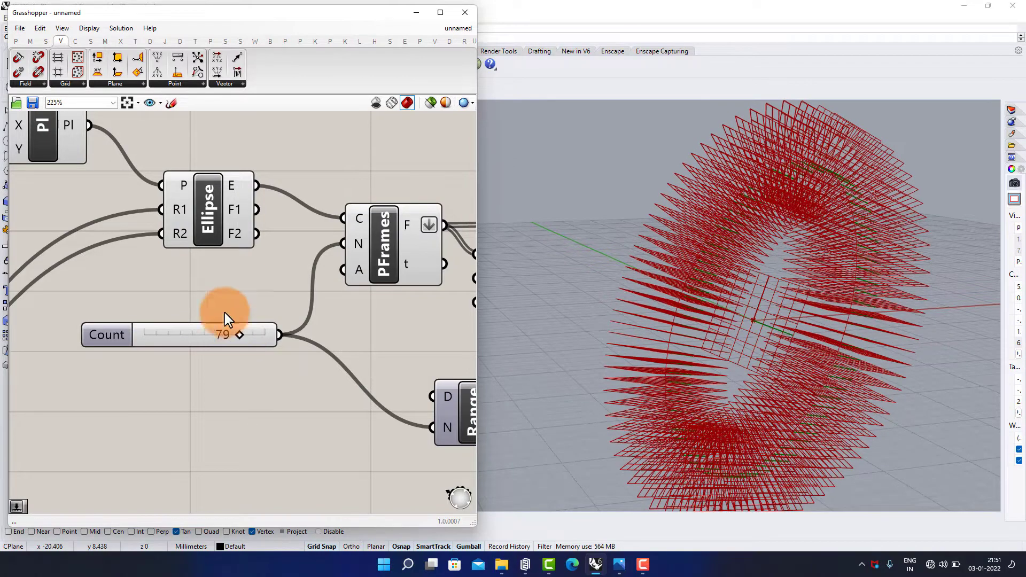
Step: Duplicate the Rotate Plane component and wire the original's P output to the copy's P input
{"action": "scroll", "coordinate": [222, 314], "scroll_direction": "down", "scroll_amount": 3}
{"action": "right_click_drag", "start_coordinate": [288, 296], "coordinate": [124, 313]}
{"action": "right_click_drag", "start_coordinate": [418, 296], "coordinate": [328, 295]}
{"action": "scroll", "coordinate": [327, 295], "scroll_direction": "up", "scroll_amount": 2}
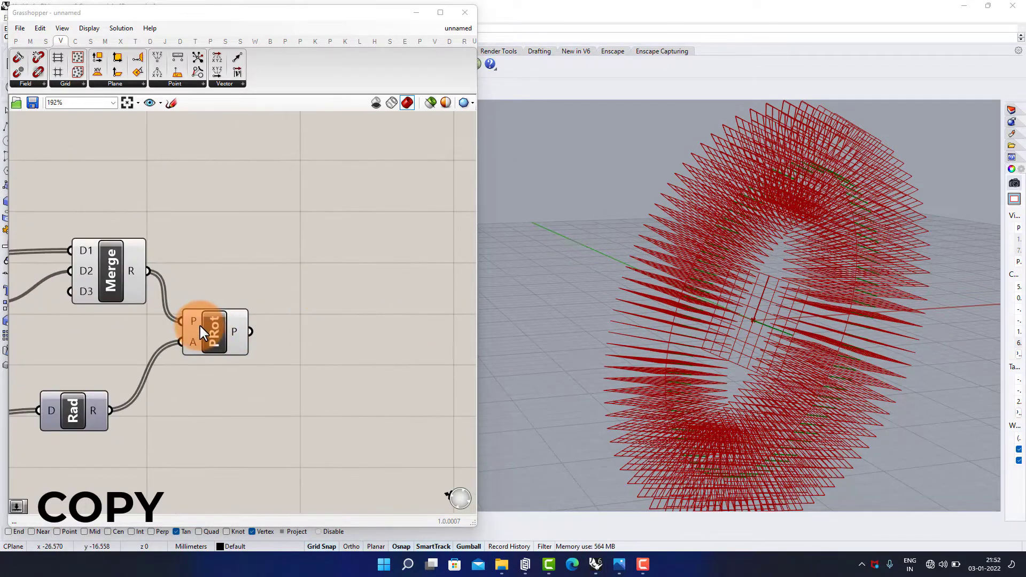
{"action": "left_click", "coordinate": [200, 326]}
{"action": "left_click_drag", "start_coordinate": [232, 319], "coordinate": [399, 366], "text": "alt"}
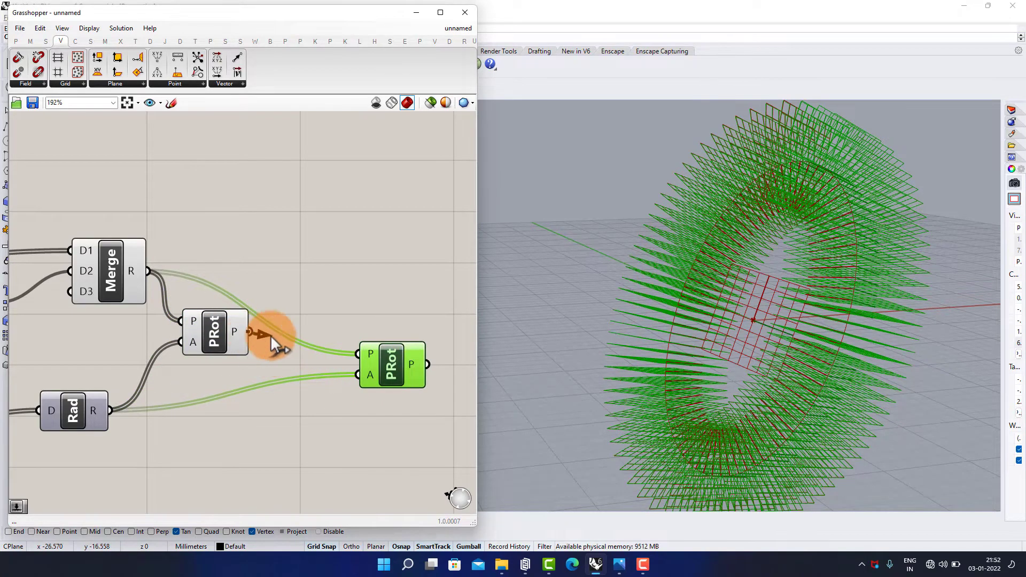
{"action": "left_click_drag", "start_coordinate": [270, 335], "coordinate": [365, 353]}
{"action": "right_click_drag", "start_coordinate": [351, 362], "coordinate": [319, 302]}
{"action": "scroll", "coordinate": [291, 335], "scroll_direction": "up", "scroll_amount": 1}
{"action": "left_click", "coordinate": [291, 335]}
Step: Add a second Radians component and wire it to the copied Rotate Plane's A input, replacing the existing angle connection
{"action": "right_click_drag", "start_coordinate": [205, 364], "coordinate": [253, 342]}
{"action": "double_click", "coordinate": [294, 329]}
{"action": "type", "text": "r"}
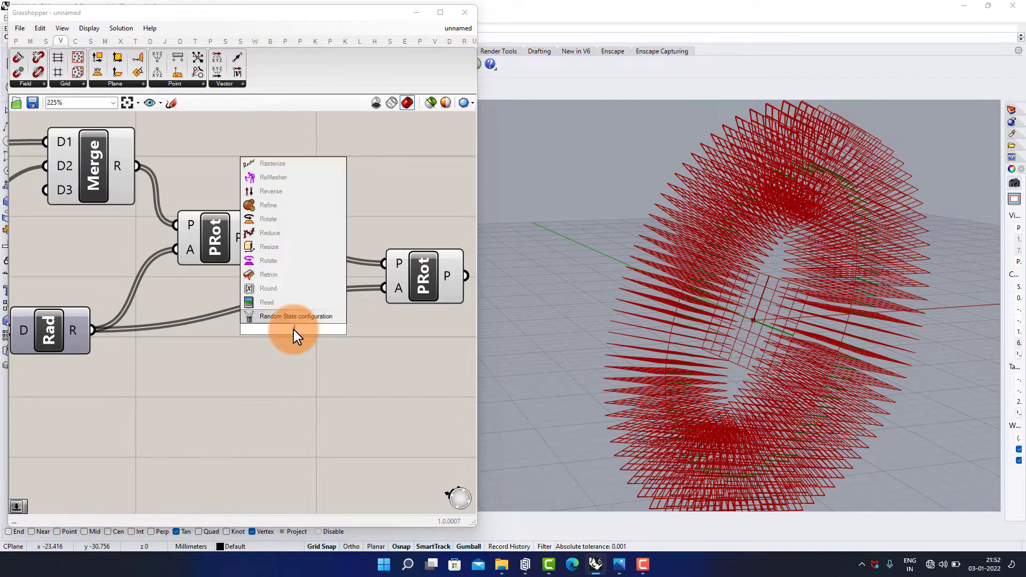
{"action": "type", "text": "ad"}
{"action": "key", "text": "Return"}
{"action": "left_click_drag", "start_coordinate": [374, 307], "coordinate": [384, 288]}
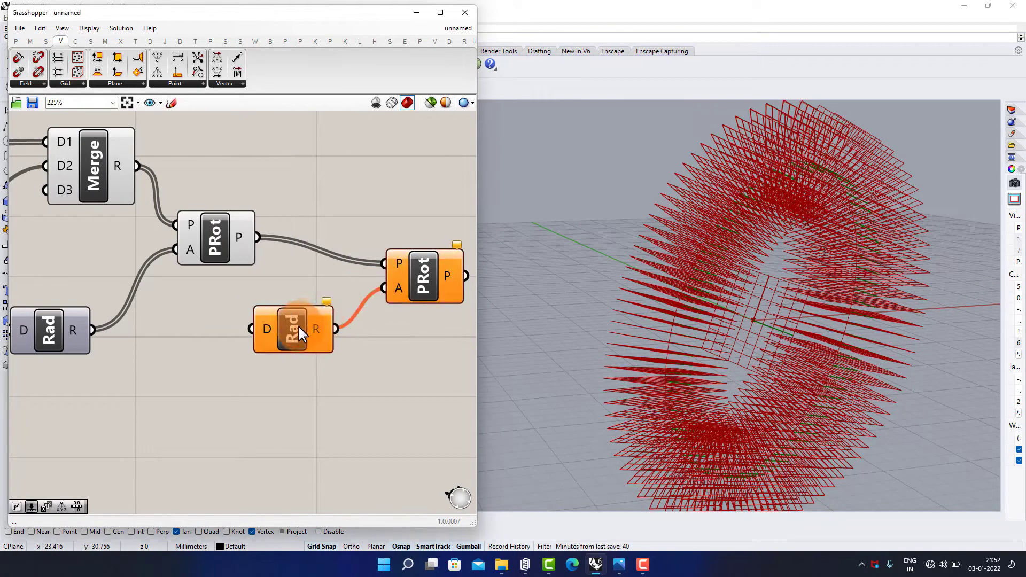
{"action": "left_click_drag", "start_coordinate": [299, 327], "coordinate": [297, 395]}
{"action": "right_click_drag", "start_coordinate": [161, 352], "coordinate": [245, 326]}
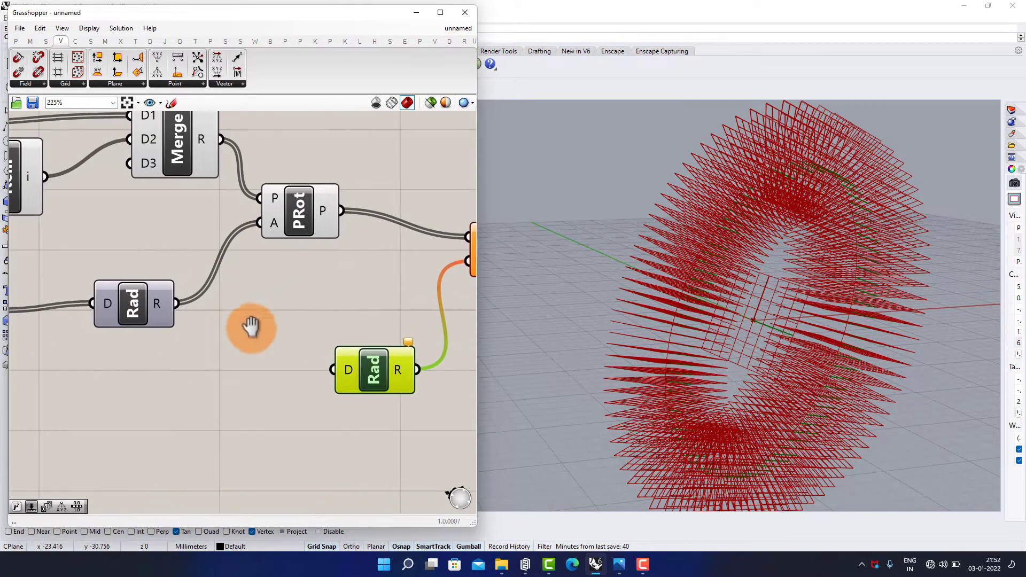
Step: Create a 0 to 360 number slider, set it to 165 and wire it to the second Radians component's D input
{"action": "double_click", "coordinate": [175, 377]}
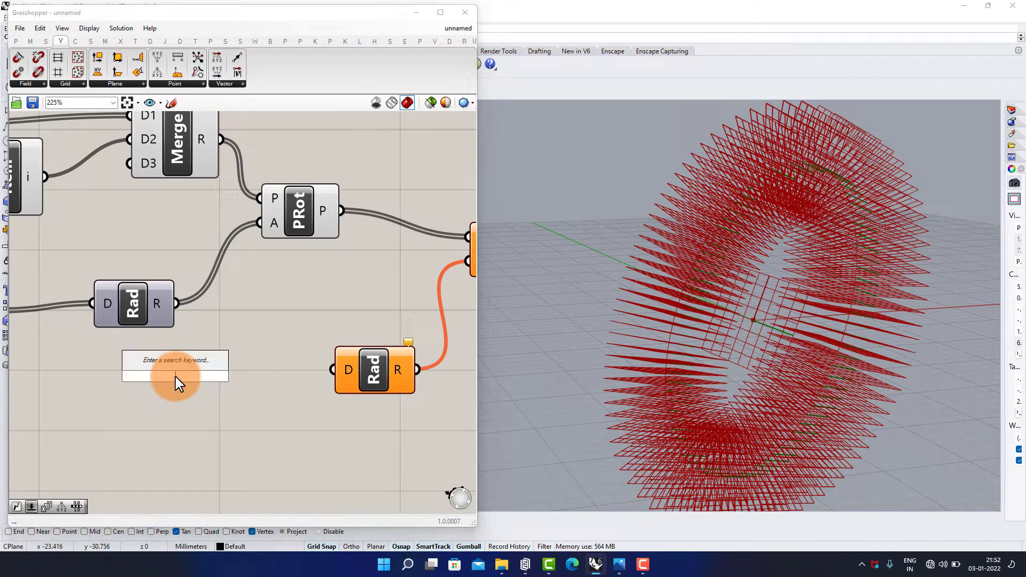
{"action": "type", "text": "0<360"}
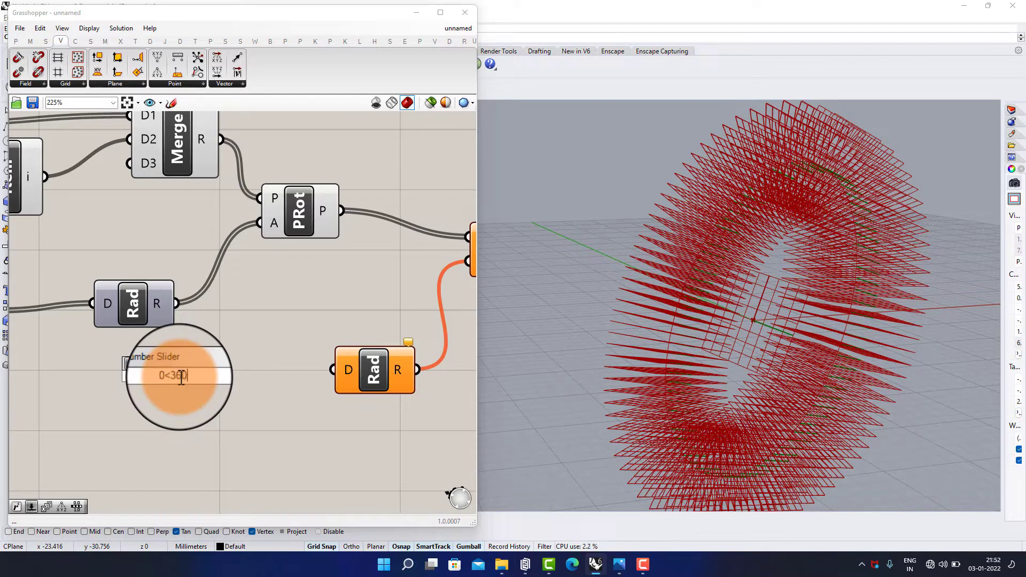
{"action": "key", "text": "Return"}
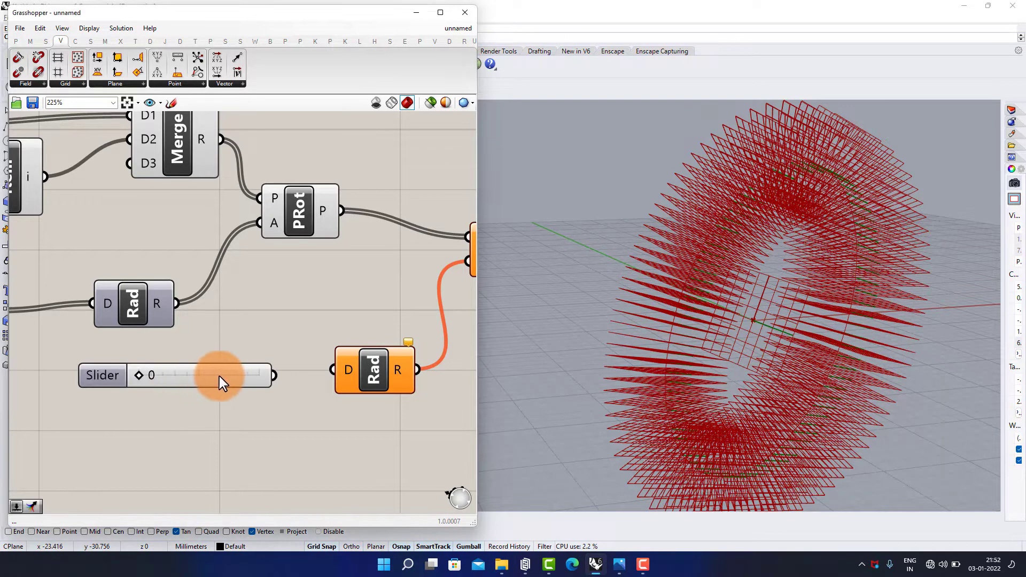
{"action": "left_click_drag", "start_coordinate": [144, 374], "coordinate": [199, 398]}
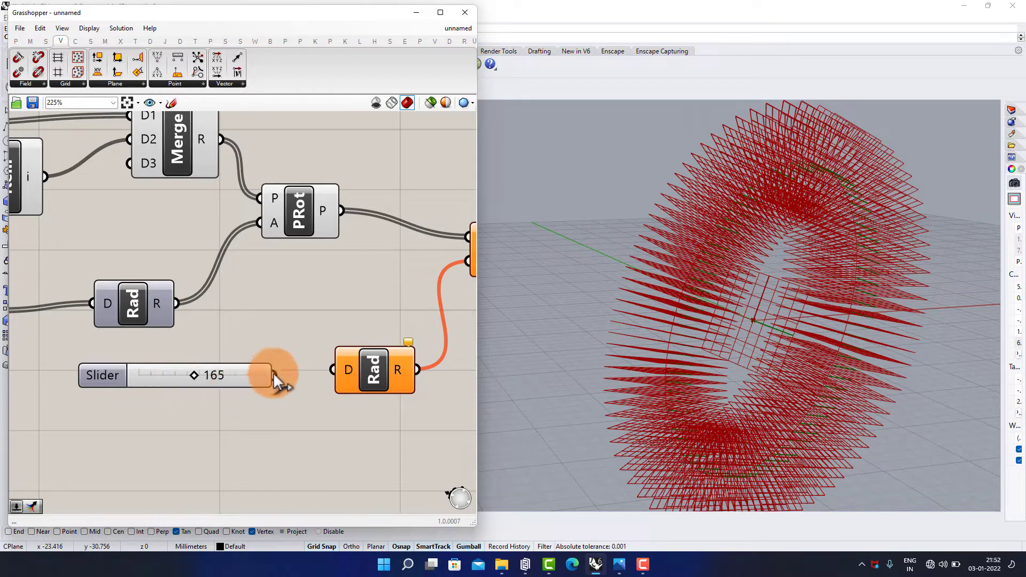
{"action": "left_click_drag", "start_coordinate": [315, 373], "coordinate": [323, 369]}
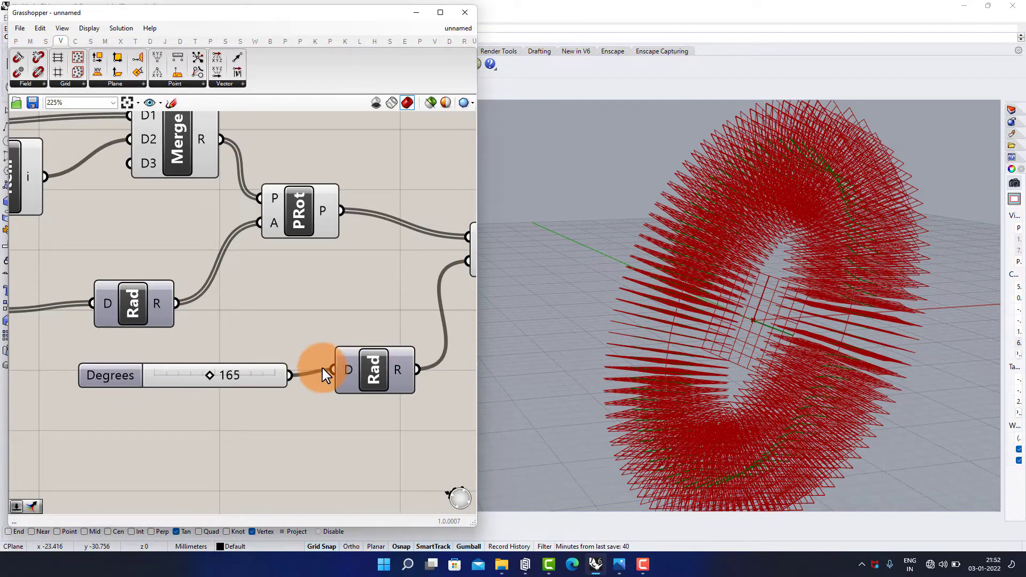
{"action": "left_click", "coordinate": [261, 385]}
Step: Turn off the preview of the components preceding the final Rotate Plane so that its frames remain displayed
{"action": "scroll", "coordinate": [307, 321], "scroll_direction": "down", "scroll_amount": 3}
{"action": "right_click_drag", "start_coordinate": [307, 238], "coordinate": [331, 262]}
{"action": "scroll", "coordinate": [350, 236], "scroll_direction": "down", "scroll_amount": 3}
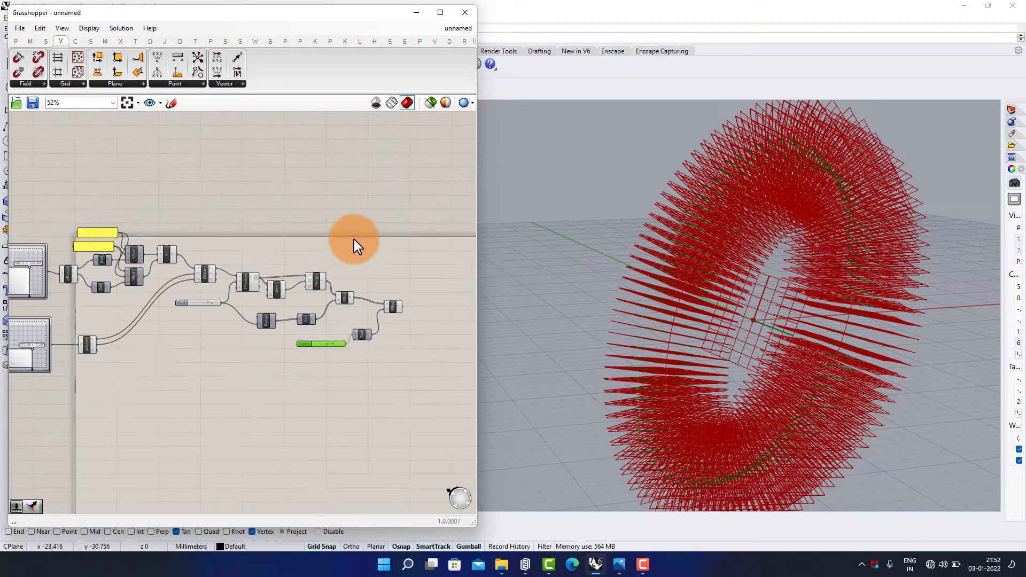
{"action": "left_click_drag", "start_coordinate": [354, 236], "coordinate": [158, 357]}
{"action": "middle_click", "coordinate": [158, 357]}
{"action": "left_click", "coordinate": [191, 323]}
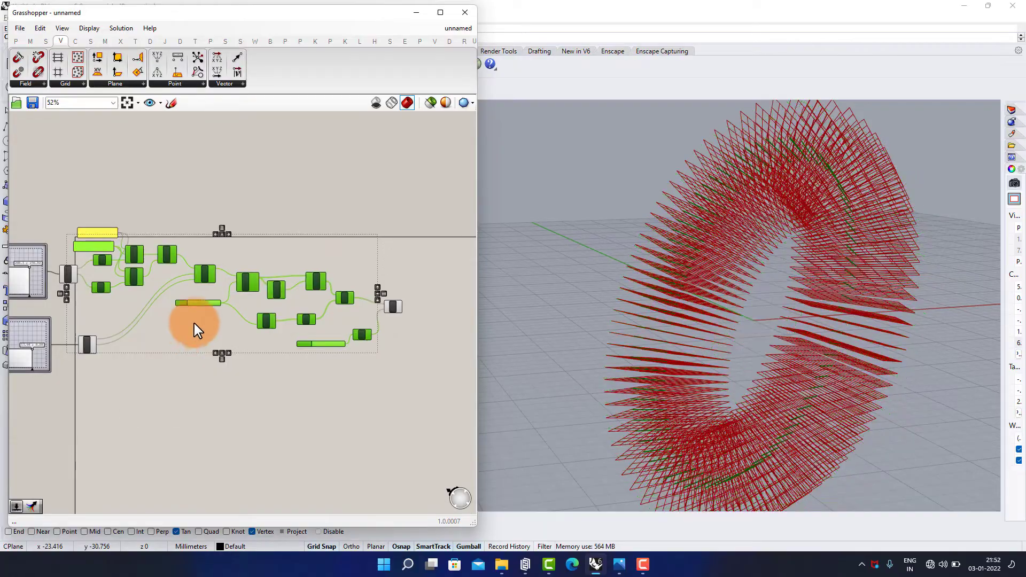
{"action": "left_click", "coordinate": [196, 327]}
{"action": "mouse_move", "coordinate": [778, 249]}
{"action": "right_mouse_down"}
{"action": "mouse_move", "coordinate": [818, 229]}
{"action": "mouse_move", "coordinate": [818, 270]}
{"action": "mouse_move", "coordinate": [751, 265]}
{"action": "mouse_move", "coordinate": [628, 213]}
{"action": "mouse_move", "coordinate": [787, 259]}
{"action": "right_mouse_up"}
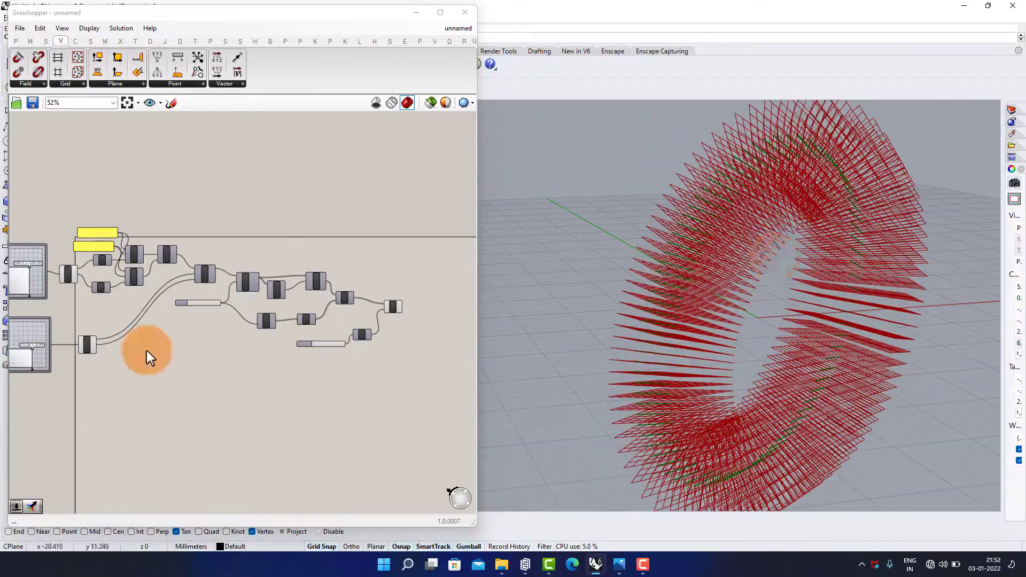
{"action": "scroll", "coordinate": [146, 351], "scroll_direction": "up", "scroll_amount": 5}
{"action": "right_click_drag", "start_coordinate": [369, 345], "coordinate": [171, 368]}
{"action": "right_click_drag", "start_coordinate": [601, 368], "coordinate": [563, 358]}
{"action": "scroll", "coordinate": [562, 358], "scroll_direction": "down", "scroll_amount": 4}
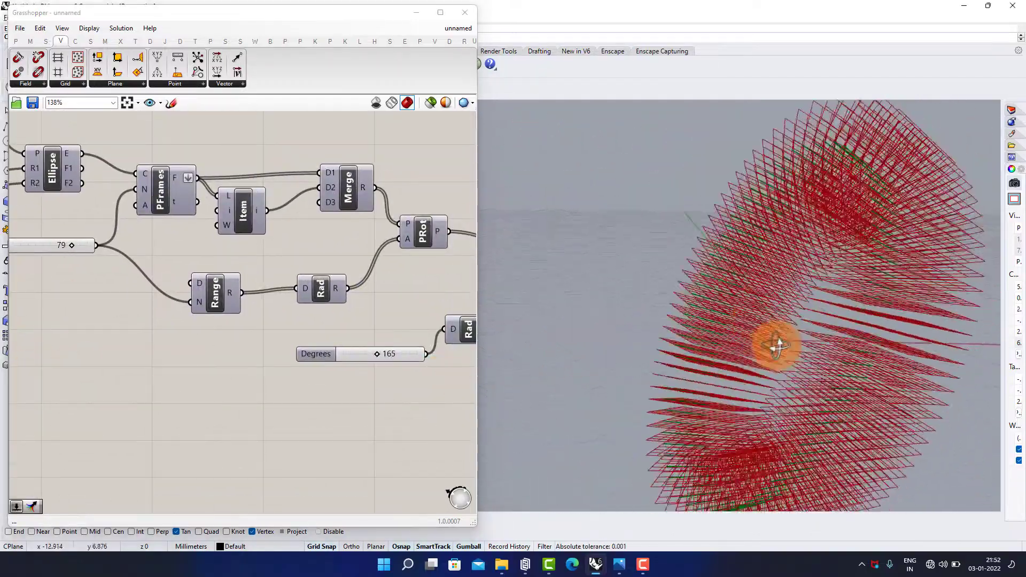
Step: Vary the Degrees slider to test the rotation of the frames along the ellipse, finishing at 112
{"action": "right_click_drag", "start_coordinate": [774, 344], "coordinate": [623, 343]}
{"action": "scroll", "coordinate": [357, 352], "scroll_direction": "up", "scroll_amount": 4}
{"action": "left_click_drag", "start_coordinate": [396, 357], "coordinate": [319, 361]}
{"action": "right_click_drag", "start_coordinate": [244, 366], "coordinate": [120, 363]}
{"action": "mouse_move", "coordinate": [748, 343]}
{"action": "right_mouse_down"}
{"action": "mouse_move", "coordinate": [813, 344]}
{"action": "mouse_move", "coordinate": [764, 344]}
{"action": "right_mouse_up"}
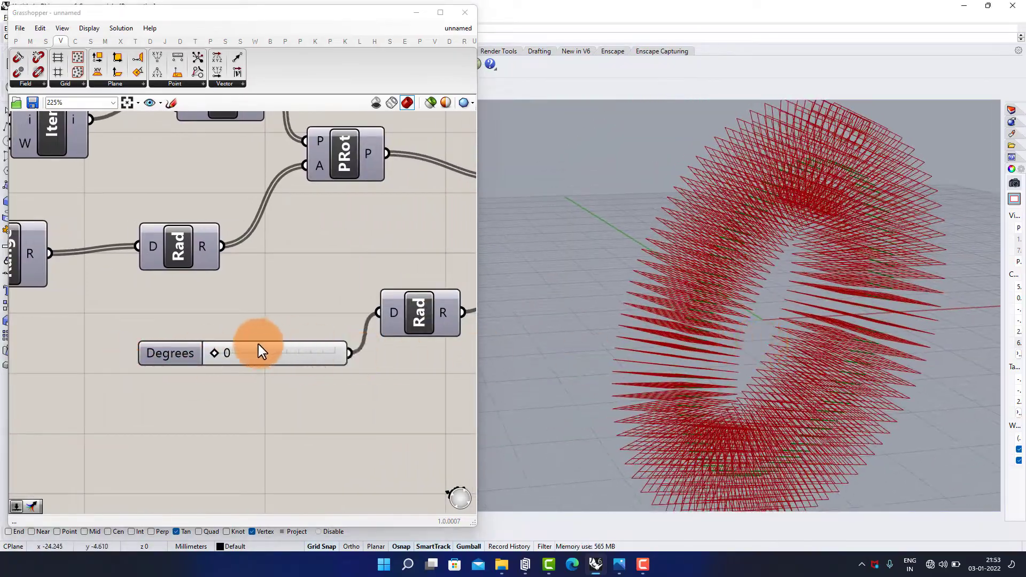
{"action": "left_click_drag", "start_coordinate": [215, 352], "coordinate": [301, 366]}
{"action": "right_click_drag", "start_coordinate": [737, 257], "coordinate": [658, 305]}
{"action": "left_click_drag", "start_coordinate": [298, 351], "coordinate": [255, 355]}
Step: Add a Polygon component and wire the final Rotate Plane's P output to its P input
{"action": "right_click_drag", "start_coordinate": [179, 291], "coordinate": [69, 305]}
{"action": "scroll", "coordinate": [69, 305], "scroll_direction": "down", "scroll_amount": 2}
{"action": "right_click_drag", "start_coordinate": [287, 271], "coordinate": [260, 294]}
{"action": "scroll", "coordinate": [261, 294], "scroll_direction": "up", "scroll_amount": 1}
{"action": "double_click", "coordinate": [239, 279]}
{"action": "type", "text": "Pol"}
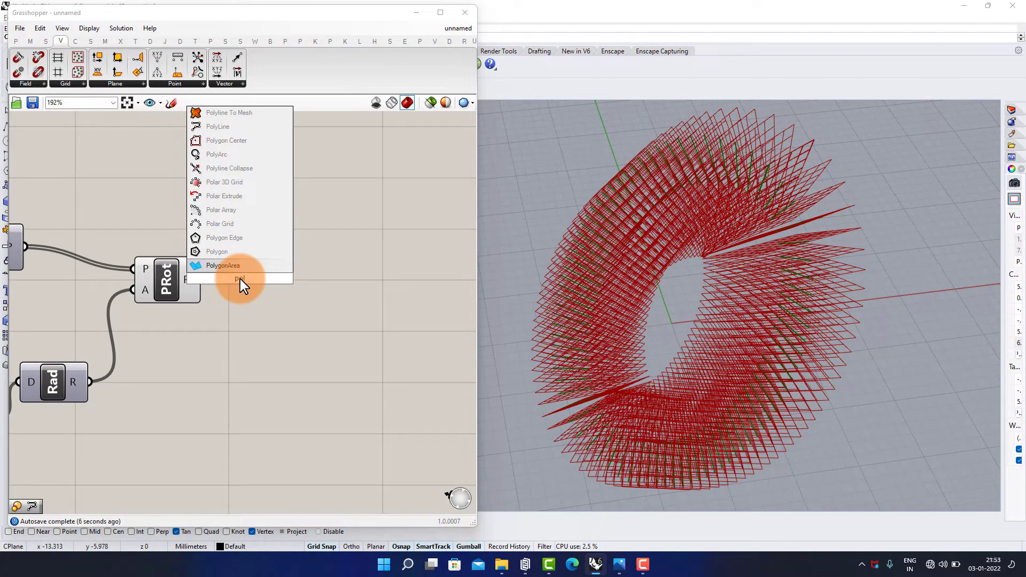
{"action": "left_click", "coordinate": [225, 252]}
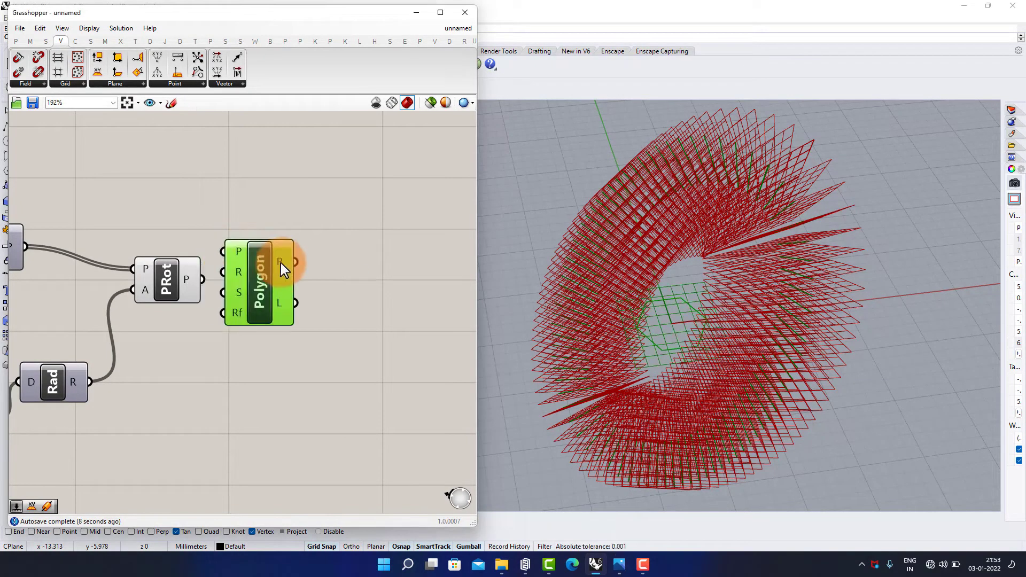
{"action": "left_click_drag", "start_coordinate": [204, 278], "coordinate": [240, 285]}
{"action": "left_click", "coordinate": [330, 238]}
Step: Turn off the preview of the Rotate Plane component feeding the Polygon so that only the polygons remain displayed
{"action": "scroll", "coordinate": [329, 238], "scroll_direction": "down", "scroll_amount": 3}
{"action": "scroll", "coordinate": [329, 238], "scroll_direction": "down", "scroll_amount": 4}
{"action": "middle_click", "coordinate": [238, 287]}
{"action": "left_click", "coordinate": [276, 255]}
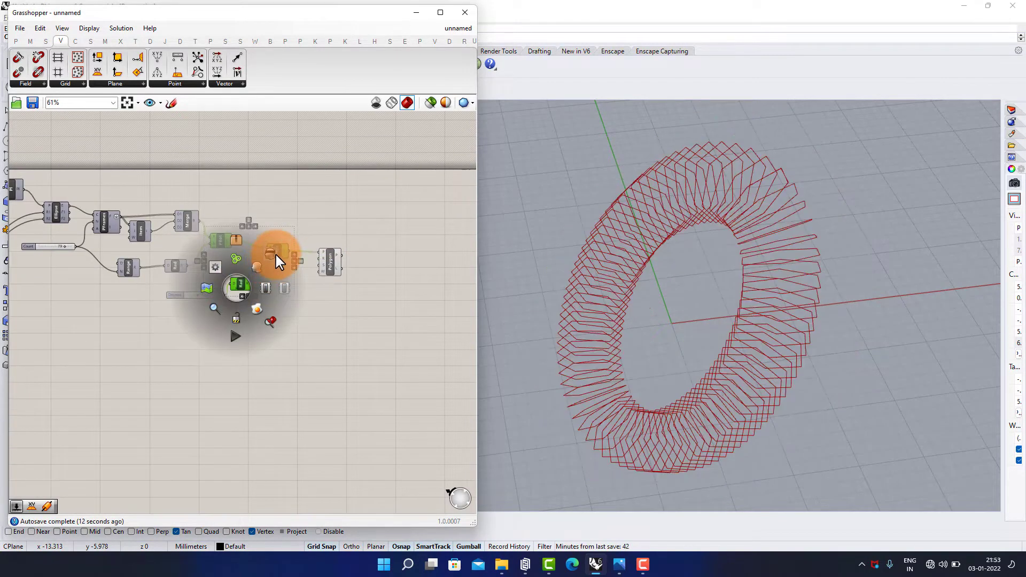
{"action": "left_click", "coordinate": [373, 229]}
Step: Add a Boundary Surfaces component and wire the Polygon's P output to its E input
{"action": "scroll", "coordinate": [379, 252], "scroll_direction": "up", "scroll_amount": 5}
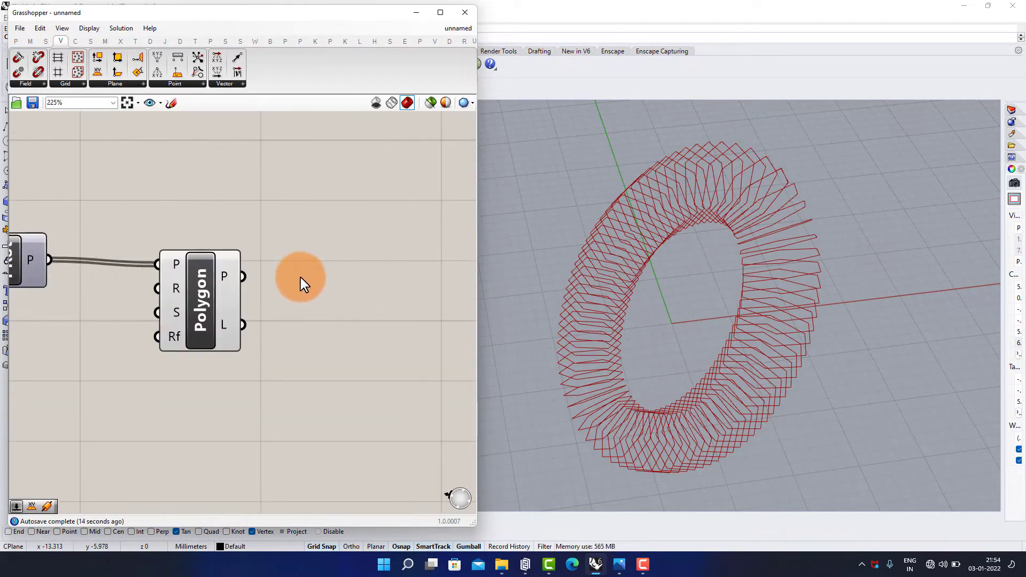
{"action": "double_click", "coordinate": [300, 278]}
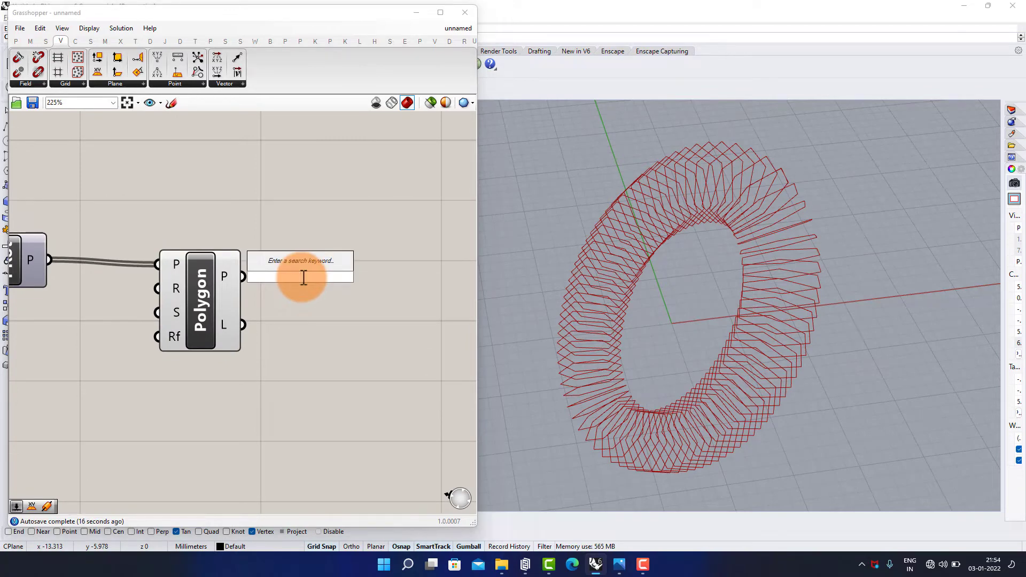
{"action": "type", "text": "boundary"}
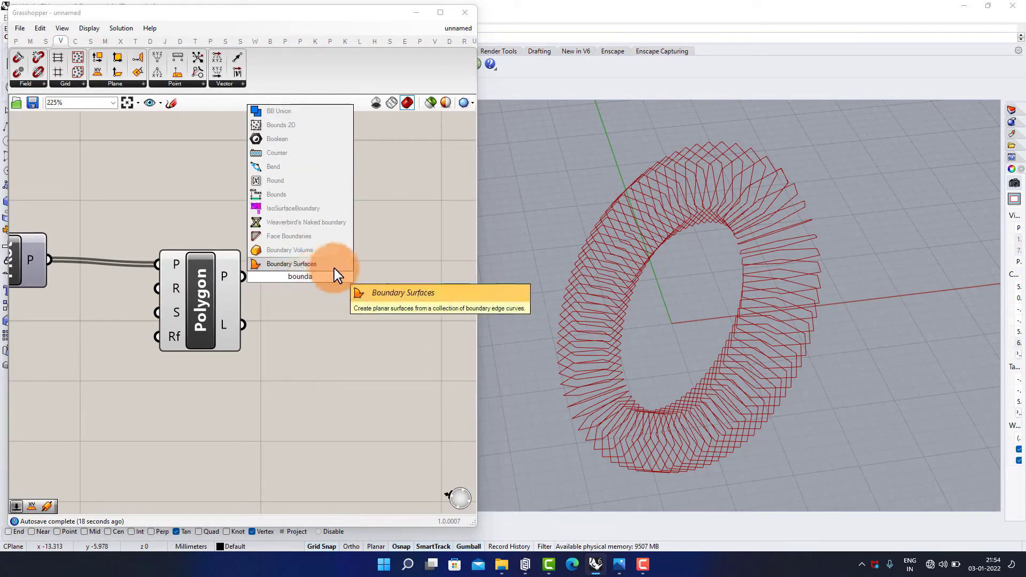
{"action": "left_click", "coordinate": [334, 269]}
{"action": "left_click_drag", "start_coordinate": [251, 276], "coordinate": [329, 284]}
{"action": "left_click", "coordinate": [414, 289]}
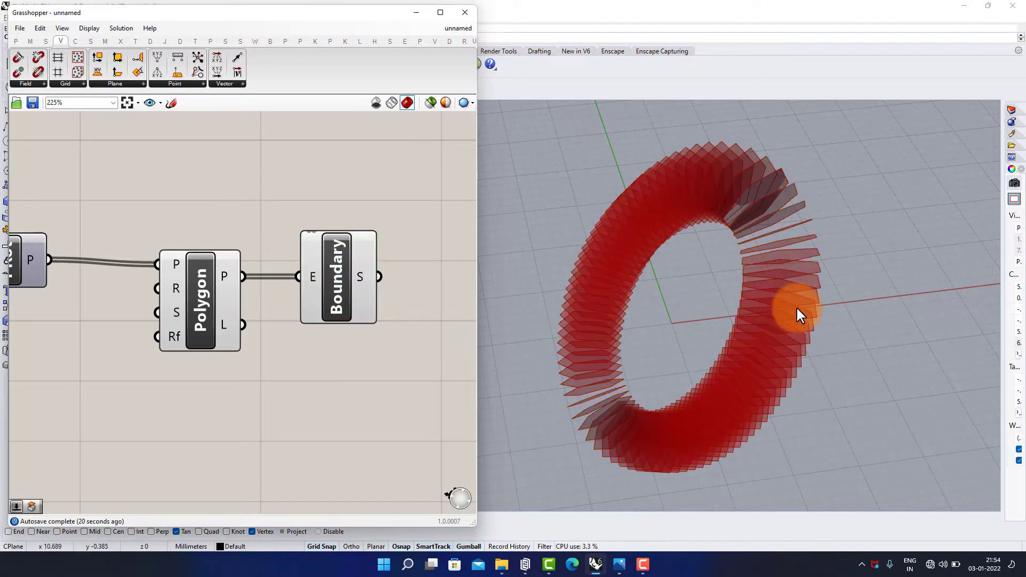
Step: Create a number slider with value 4, duplicate it, and wire the two sliders to the Polygon's R and S inputs
{"action": "right_click_drag", "start_coordinate": [797, 312], "coordinate": [779, 268]}
{"action": "scroll", "coordinate": [692, 294], "scroll_direction": "up", "scroll_amount": 5}
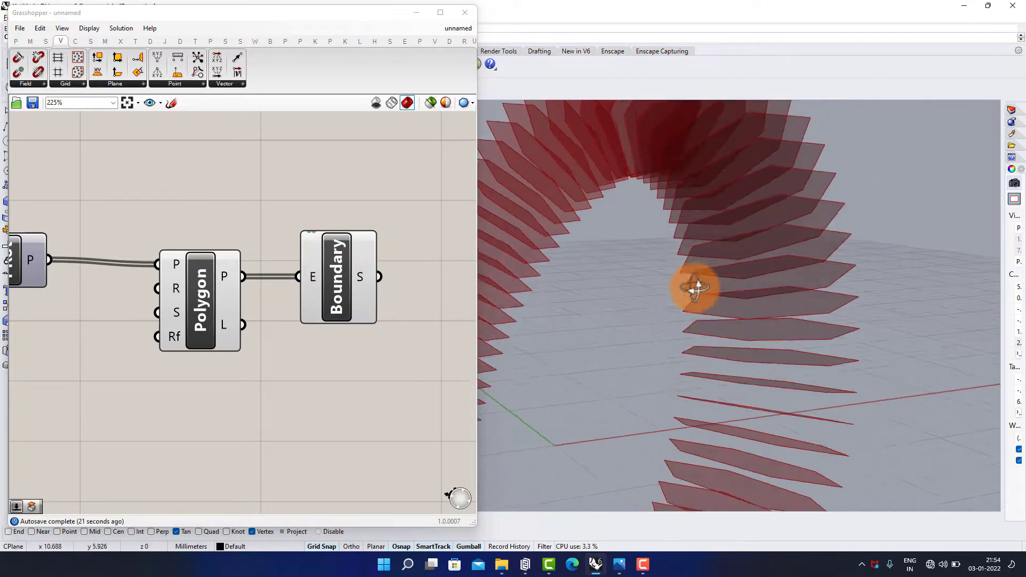
{"action": "scroll", "coordinate": [414, 342], "scroll_direction": "down", "scroll_amount": 2}
{"action": "scroll", "coordinate": [206, 323], "scroll_direction": "up", "scroll_amount": 2}
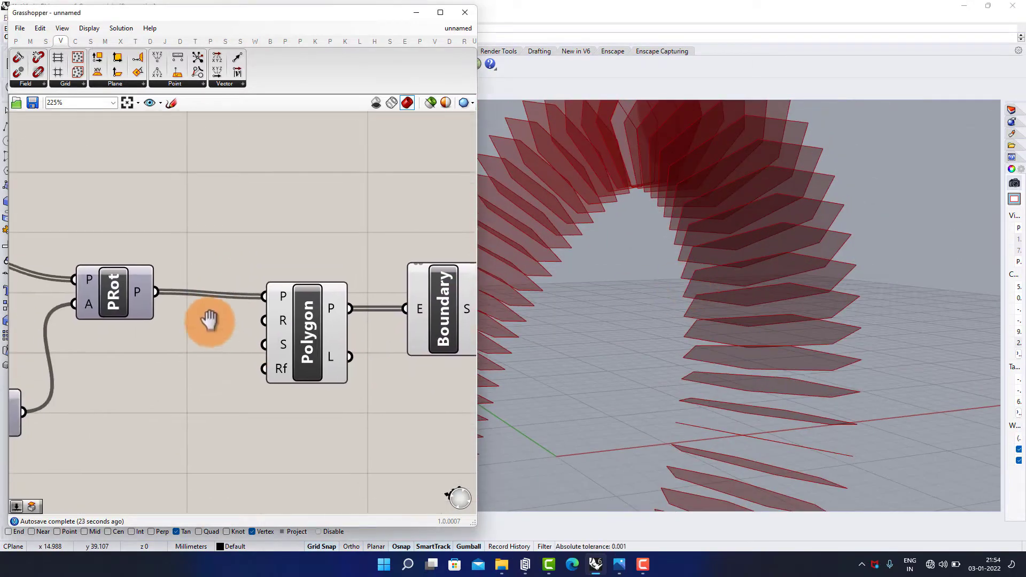
{"action": "double_click", "coordinate": [132, 220]}
{"action": "type", "text": "4"}
{"action": "key", "text": "Return"}
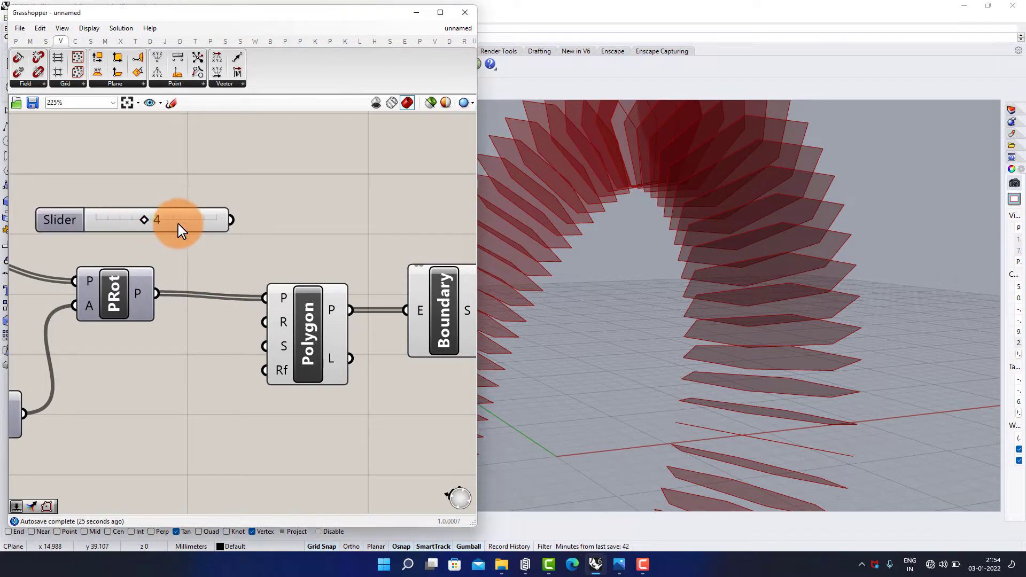
{"action": "key", "text": "ctrl+c"}
{"action": "key", "text": "ctrl+v"}
{"action": "left_click_drag", "start_coordinate": [196, 224], "coordinate": [184, 243]}
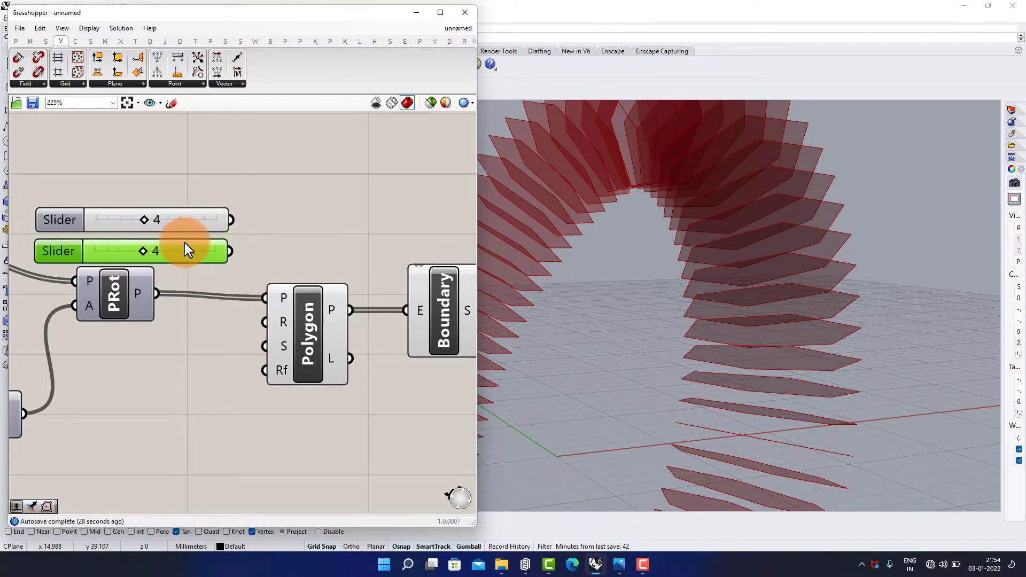
{"action": "left_click_drag", "start_coordinate": [231, 219], "coordinate": [266, 322]}
{"action": "left_click_drag", "start_coordinate": [230, 251], "coordinate": [264, 346]}
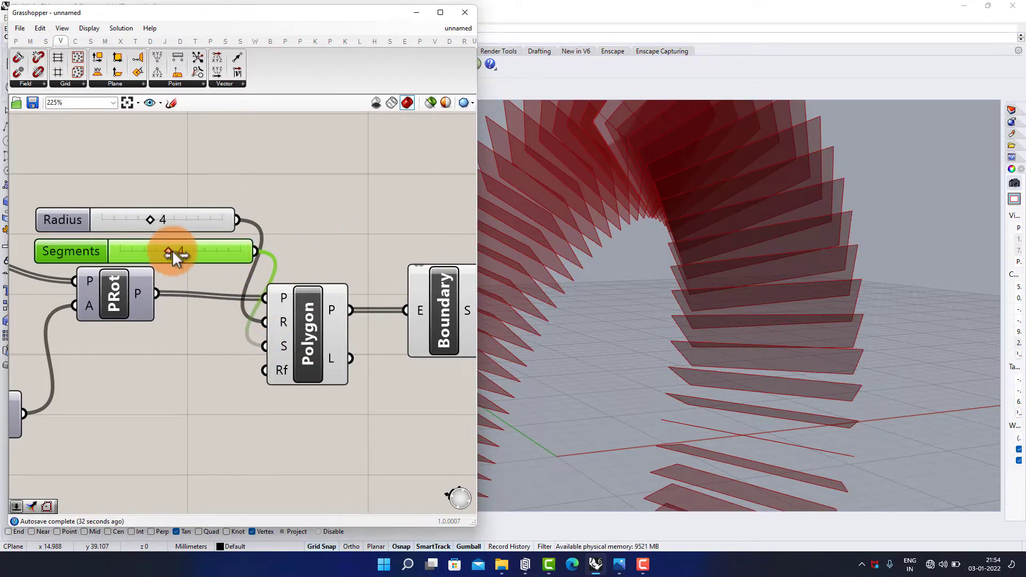
Step: Set the Segments slider to 3 and test the Radius slider, leaving it at 4
{"action": "left_click_drag", "start_coordinate": [172, 251], "coordinate": [162, 252]}
{"action": "right_click_drag", "start_coordinate": [780, 255], "coordinate": [740, 314]}
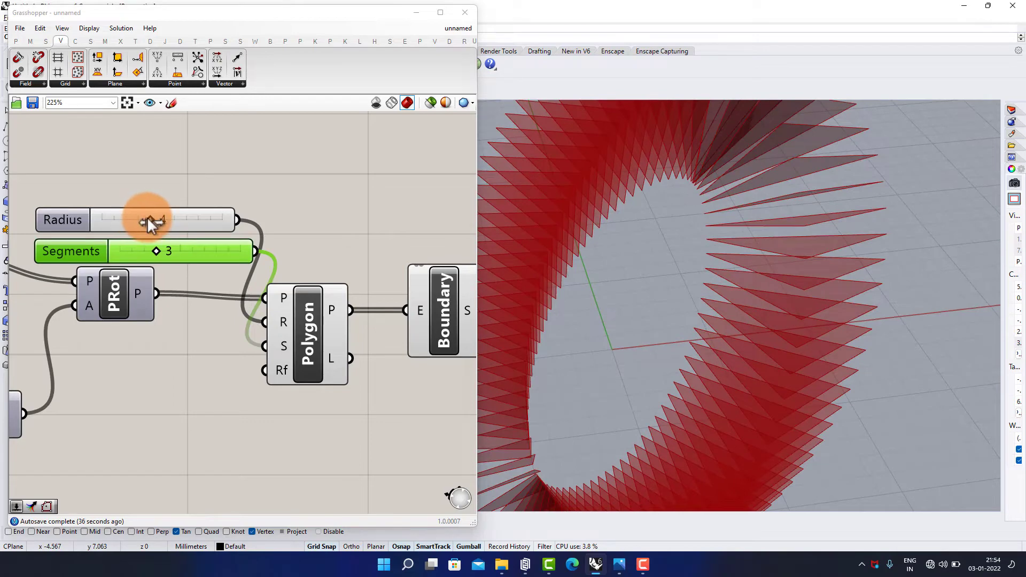
{"action": "left_click_drag", "start_coordinate": [149, 224], "coordinate": [157, 255]}
{"action": "right_click_drag", "start_coordinate": [738, 299], "coordinate": [728, 247]}
Step: Review the frame and rotation components upstream, including the Align input of Perpendicular Frames
{"action": "right_click_drag", "start_coordinate": [202, 285], "coordinate": [292, 273]}
{"action": "scroll", "coordinate": [292, 273], "scroll_direction": "down", "scroll_amount": 3}
{"action": "right_click_drag", "start_coordinate": [120, 275], "coordinate": [290, 276]}
{"action": "right_click_drag", "start_coordinate": [130, 254], "coordinate": [297, 279]}
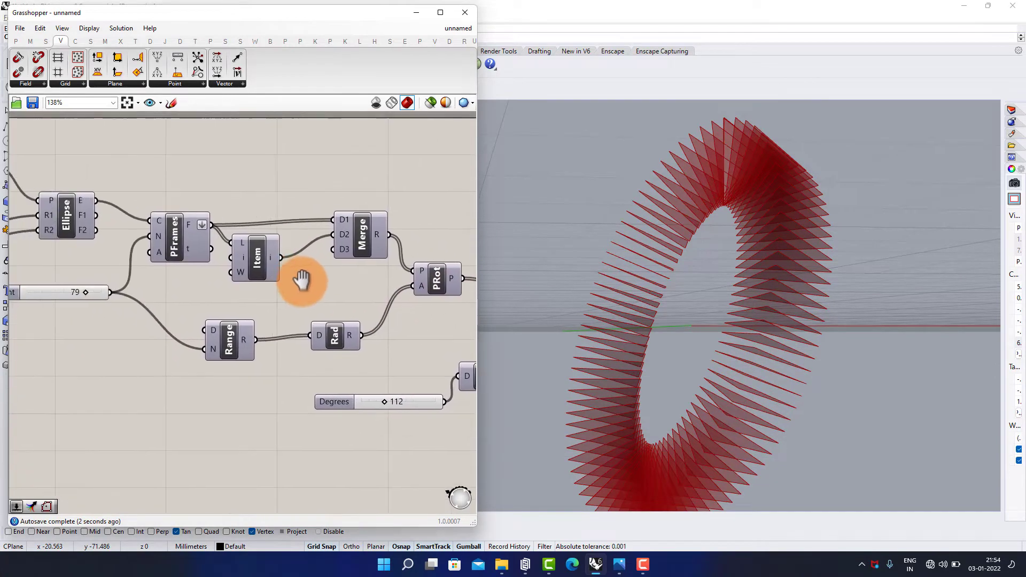
{"action": "scroll", "coordinate": [161, 266], "scroll_direction": "up", "scroll_amount": 3}
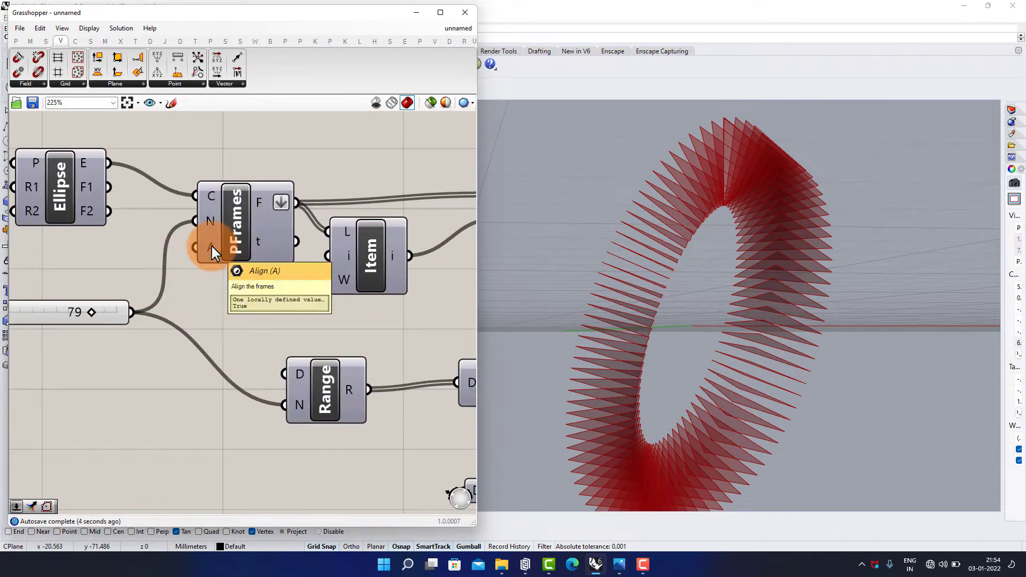
{"action": "scroll", "coordinate": [230, 247], "scroll_direction": "down", "scroll_amount": 5}
{"action": "right_click_drag", "start_coordinate": [302, 264], "coordinate": [198, 266]}
{"action": "scroll", "coordinate": [258, 266], "scroll_direction": "up", "scroll_amount": 6}
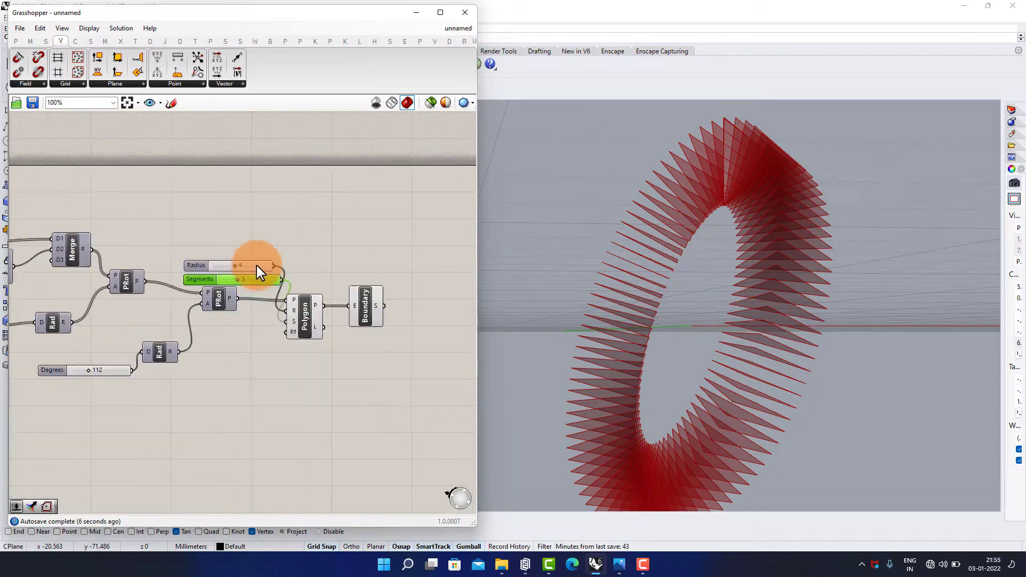
Step: Add a curve Explode component and wire the Polygon's P output to its C input
{"action": "right_click_drag", "start_coordinate": [381, 419], "coordinate": [263, 368]}
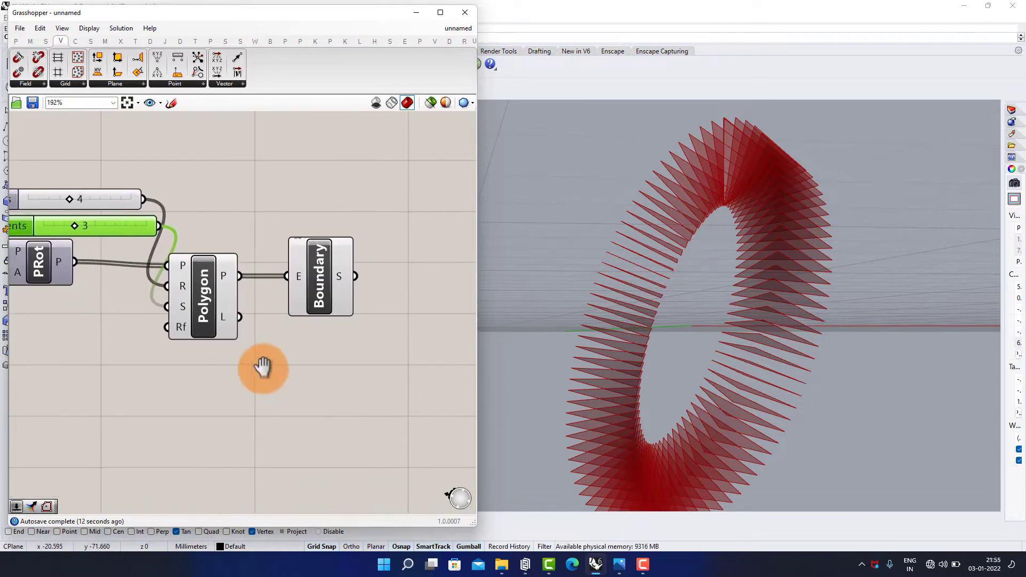
{"action": "double_click", "coordinate": [294, 355]}
{"action": "type", "text": "explo"}
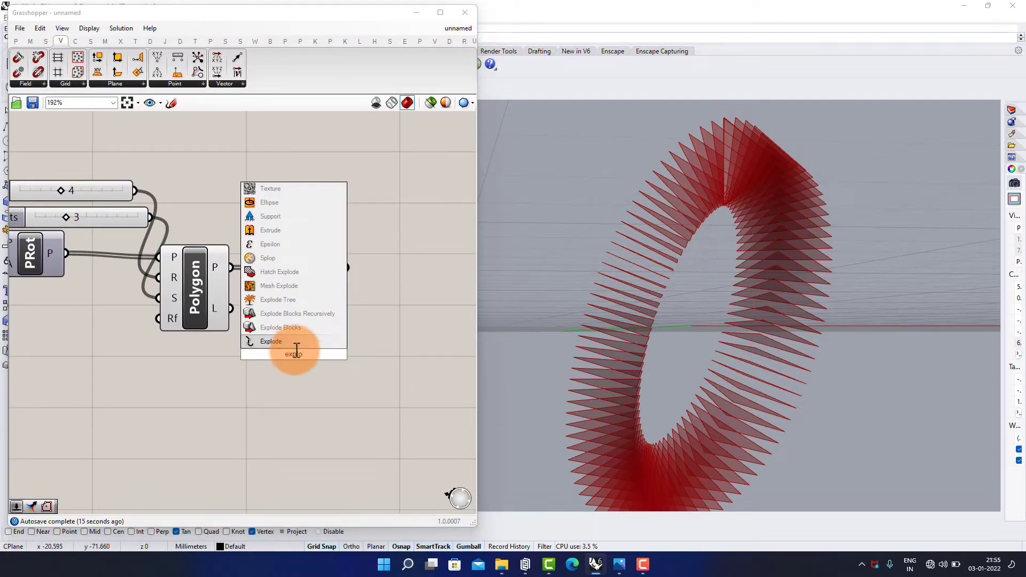
{"action": "left_click", "coordinate": [294, 344]}
{"action": "left_click_drag", "start_coordinate": [232, 269], "coordinate": [309, 383]}
Step: Add a Point parameter fed by the Explode component's V output and shift the Boundary Surfaces component slightly
{"action": "double_click", "coordinate": [390, 405]}
{"action": "type", "text": "pt"}
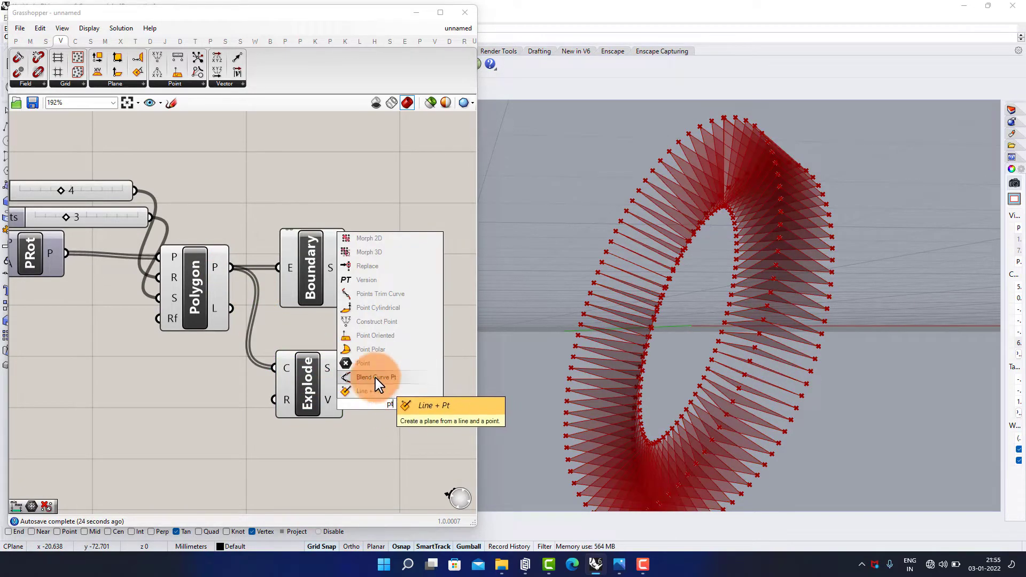
{"action": "left_click", "coordinate": [402, 365]}
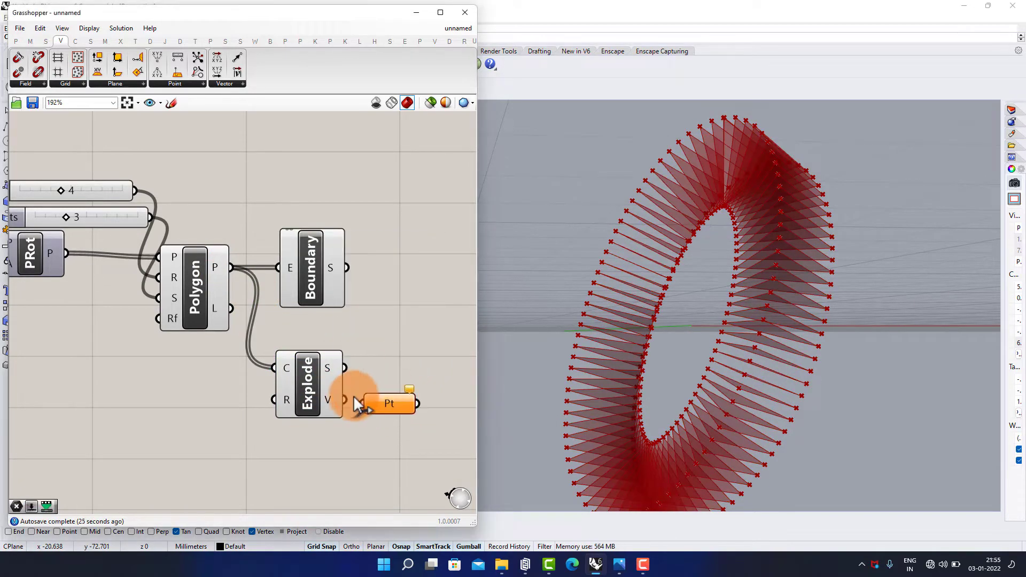
{"action": "left_click_drag", "start_coordinate": [325, 278], "coordinate": [341, 279]}
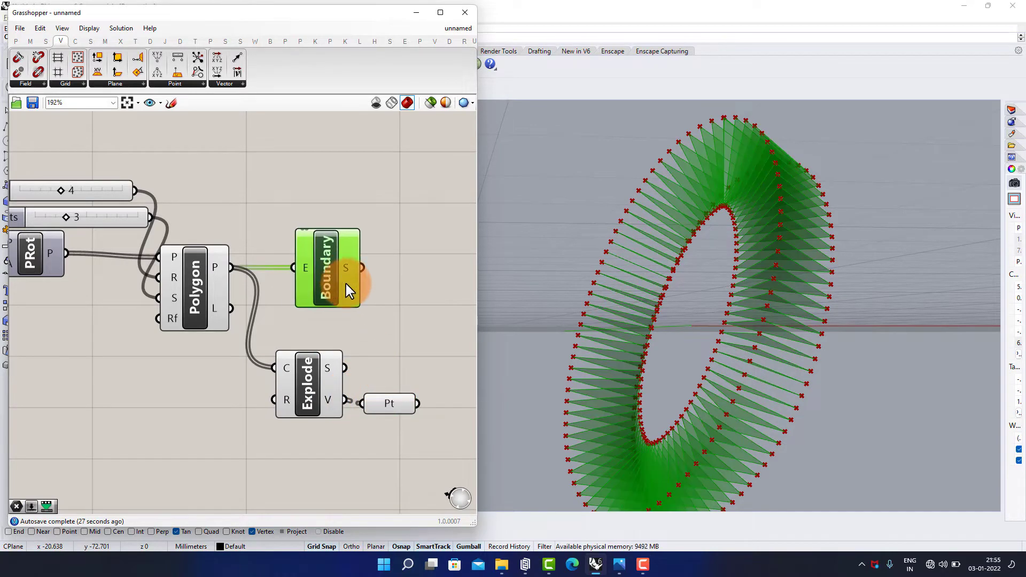
{"action": "left_click", "coordinate": [373, 279]}
{"action": "right_click_drag", "start_coordinate": [419, 269], "coordinate": [344, 278]}
{"action": "double_click", "coordinate": [344, 278]}
{"action": "type", "text": "c"}
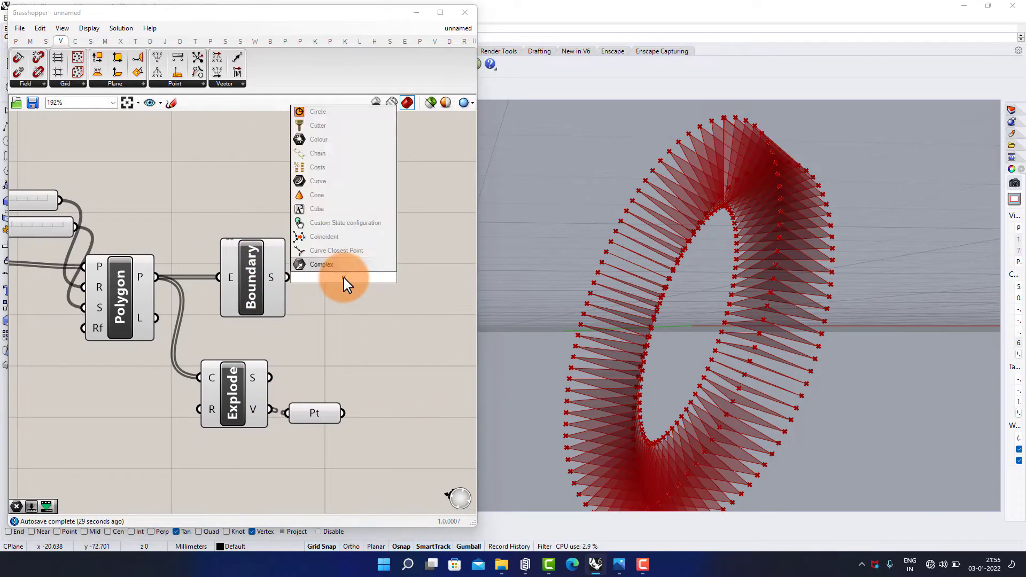
{"action": "type", "text": "ust"}
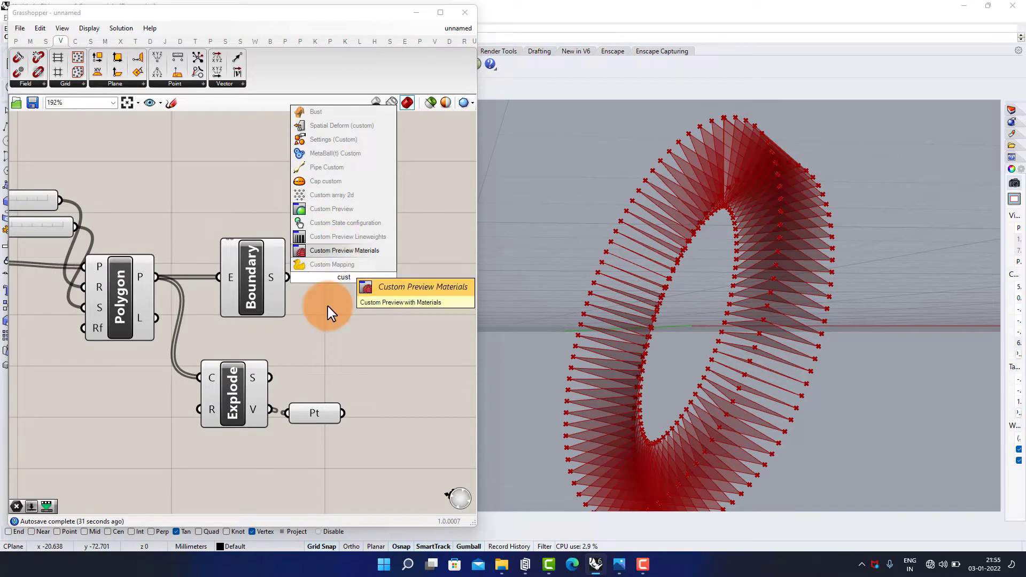
{"action": "left_click", "coordinate": [328, 307]}
Step: Turn off the preview of the components preceding the Boundary Surfaces component
{"action": "scroll", "coordinate": [383, 280], "scroll_direction": "down", "scroll_amount": 5}
{"action": "left_click_drag", "start_coordinate": [328, 239], "coordinate": [116, 381]}
{"action": "middle_click", "coordinate": [215, 362]}
{"action": "left_click", "coordinate": [251, 335]}
{"action": "left_click", "coordinate": [286, 338]}
Step: Set the Degrees slider driving the second plane rotation to 246
{"action": "scroll", "coordinate": [711, 361], "scroll_direction": "up", "scroll_amount": 4}
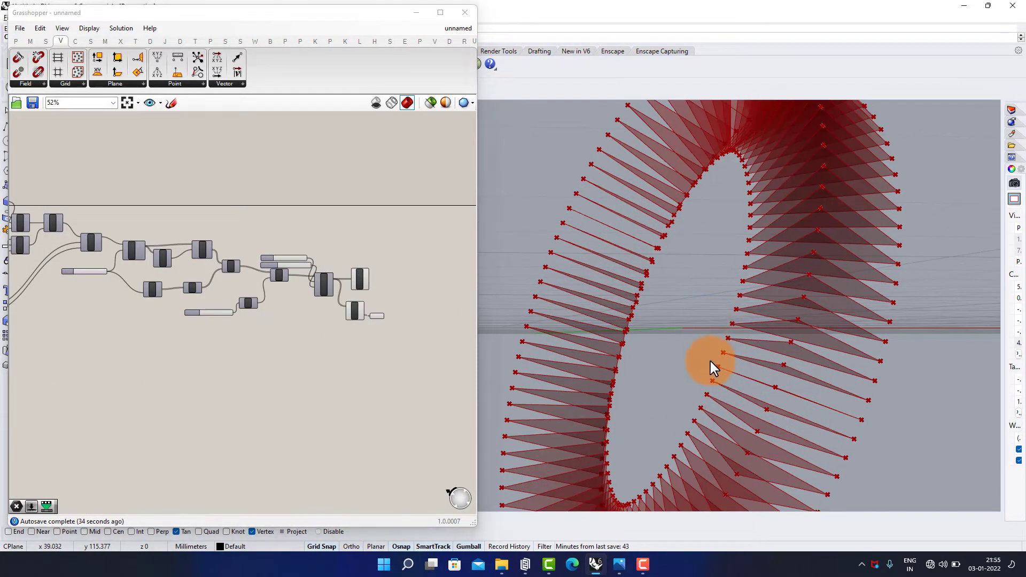
{"action": "right_click_drag", "start_coordinate": [711, 361], "coordinate": [721, 392]}
{"action": "scroll", "coordinate": [721, 391], "scroll_direction": "down", "scroll_amount": 4}
{"action": "right_click_drag", "start_coordinate": [717, 311], "coordinate": [676, 340]}
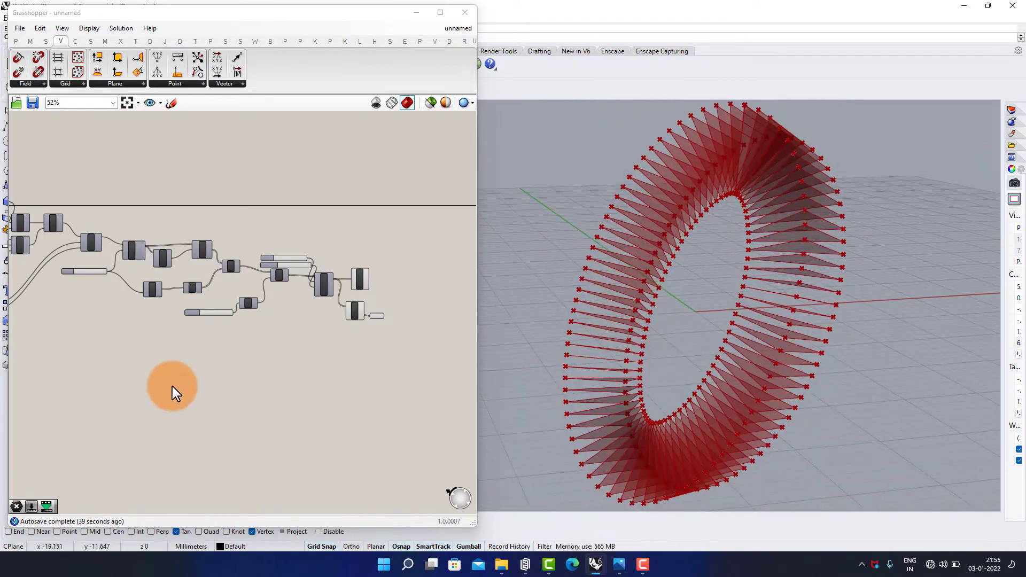
{"action": "scroll", "coordinate": [268, 279], "scroll_direction": "up", "scroll_amount": 8}
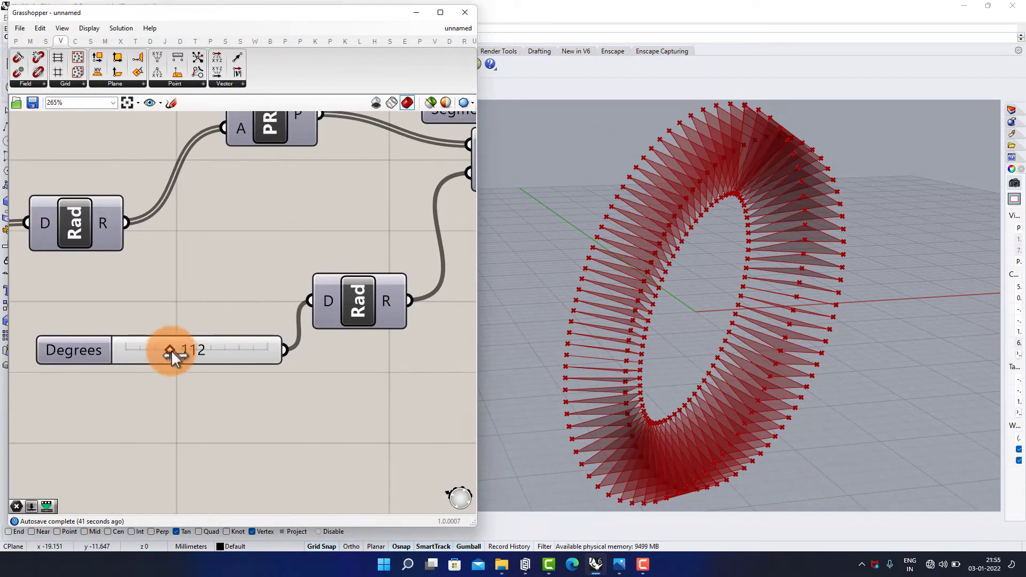
{"action": "left_click_drag", "start_coordinate": [172, 355], "coordinate": [225, 367]}
{"action": "right_click_drag", "start_coordinate": [646, 333], "coordinate": [652, 353]}
Step: Adjust the Count slider to change the number of triangular sections along the ellipse
{"action": "scroll", "coordinate": [206, 341], "scroll_direction": "down", "scroll_amount": 8}
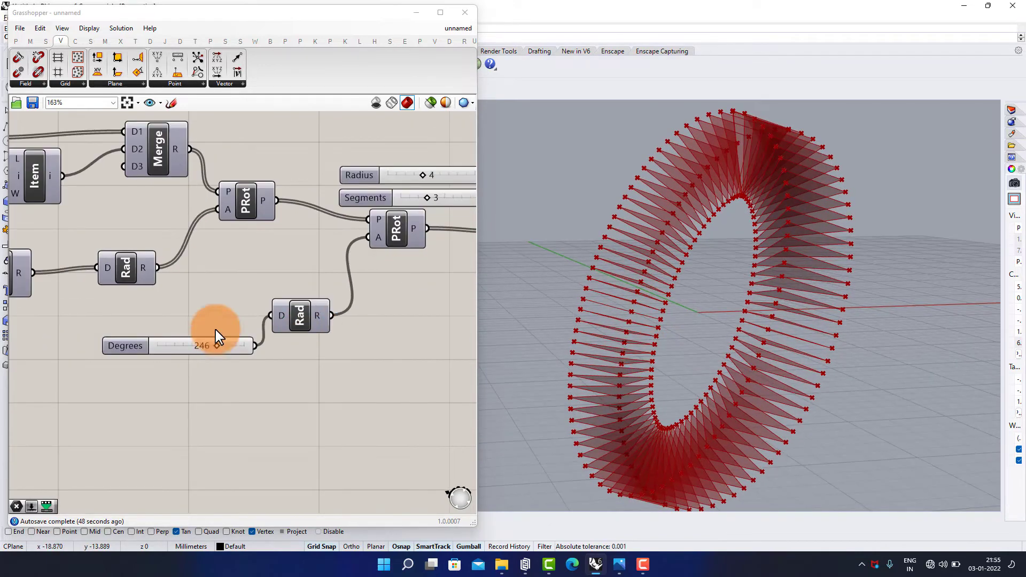
{"action": "right_click_drag", "start_coordinate": [27, 295], "coordinate": [178, 306]}
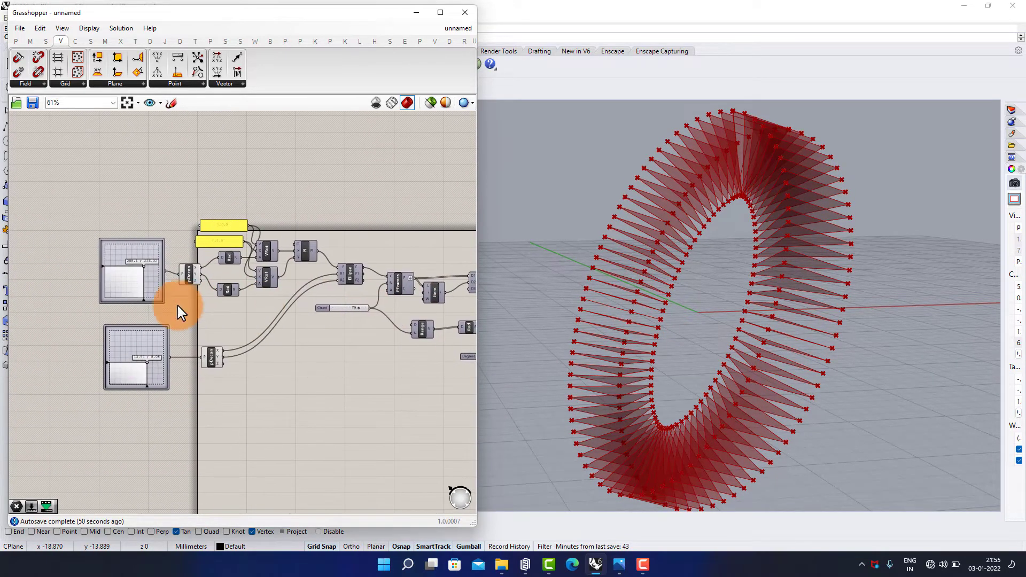
{"action": "scroll", "coordinate": [218, 289], "scroll_direction": "up", "scroll_amount": 6}
{"action": "left_click_drag", "start_coordinate": [437, 310], "coordinate": [387, 322]}
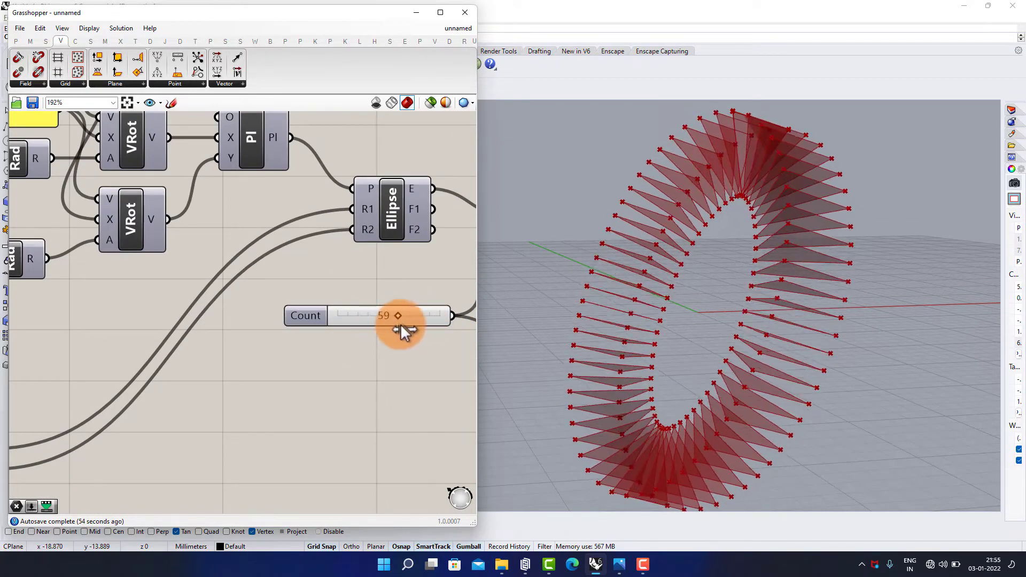
Step: Set the two-dimensional slider controlling the ellipse plane's rotation angles to 159.32 and 91.59
{"action": "scroll", "coordinate": [151, 339], "scroll_direction": "down", "scroll_amount": 5}
{"action": "scroll", "coordinate": [178, 338], "scroll_direction": "up", "scroll_amount": 6}
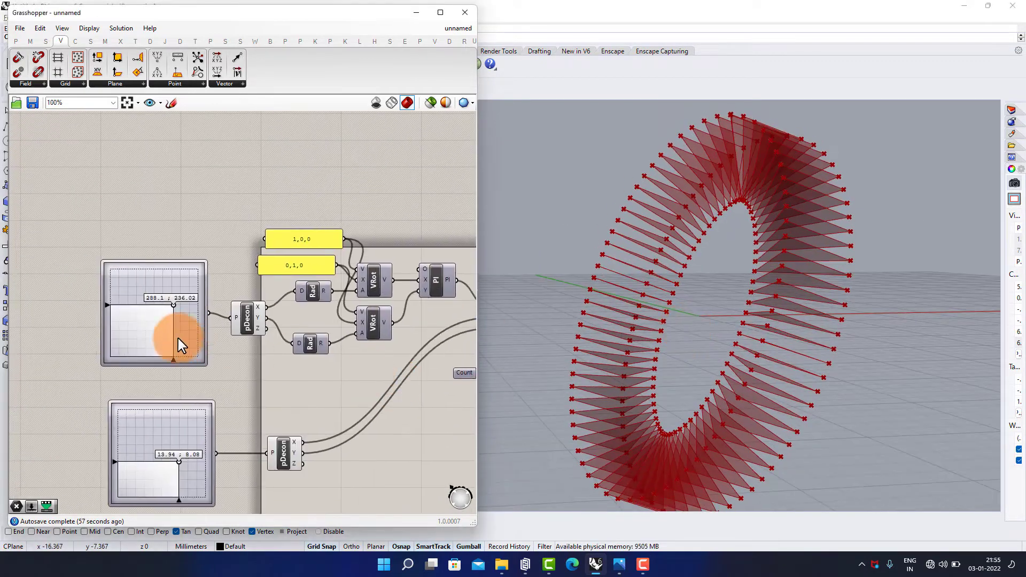
{"action": "scroll", "coordinate": [167, 280], "scroll_direction": "up", "scroll_amount": 2}
{"action": "left_click_drag", "start_coordinate": [168, 280], "coordinate": [99, 359]}
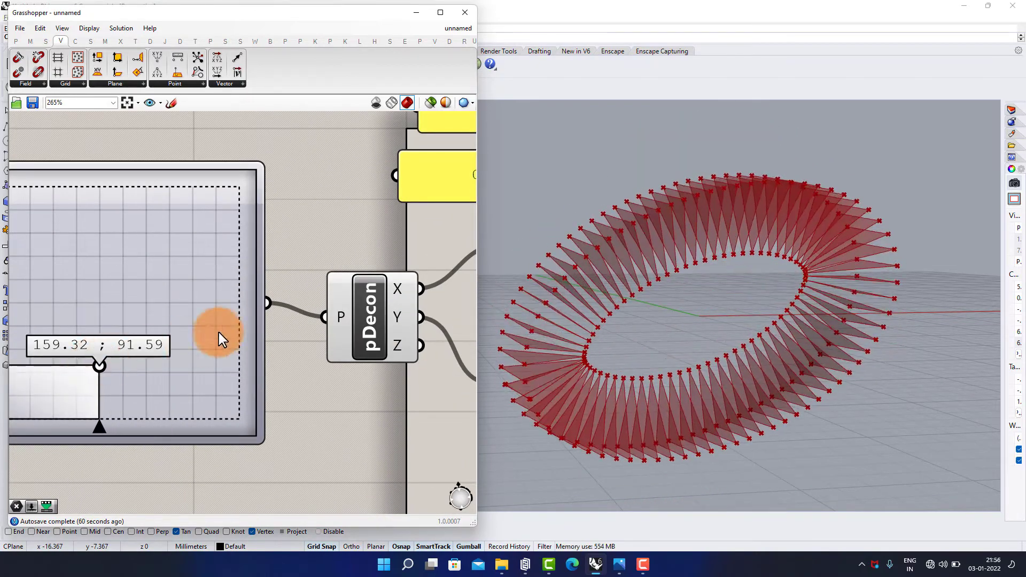
Step: Adjust the two-dimensional slider controlling the ellipse's radii to make the first radius much smaller than the second
{"action": "scroll", "coordinate": [222, 337], "scroll_direction": "down", "scroll_amount": 3}
{"action": "right_click_drag", "start_coordinate": [270, 254], "coordinate": [177, 172]}
{"action": "scroll", "coordinate": [213, 412], "scroll_direction": "up", "scroll_amount": 3}
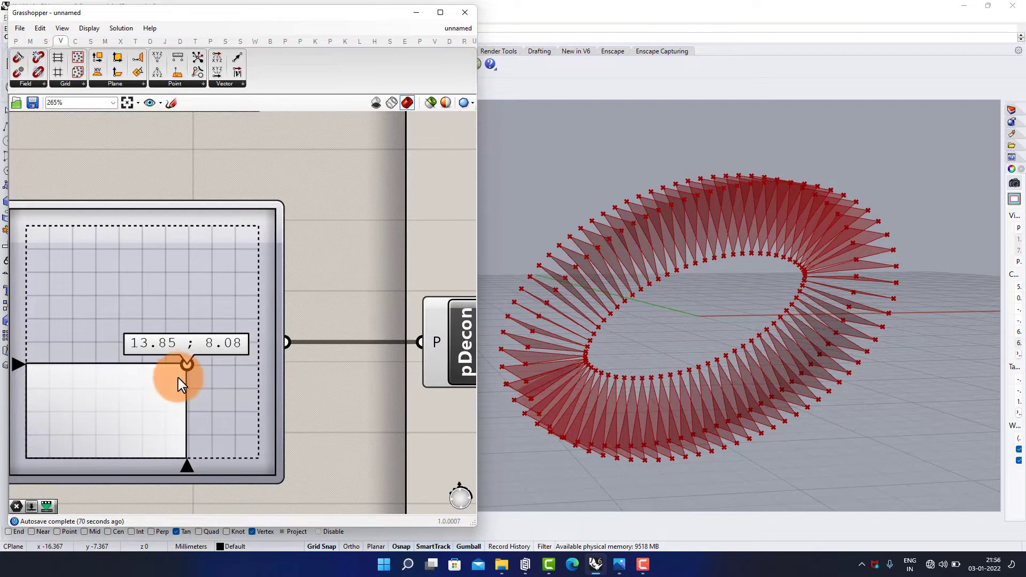
{"action": "left_click_drag", "start_coordinate": [177, 377], "coordinate": [146, 390]}
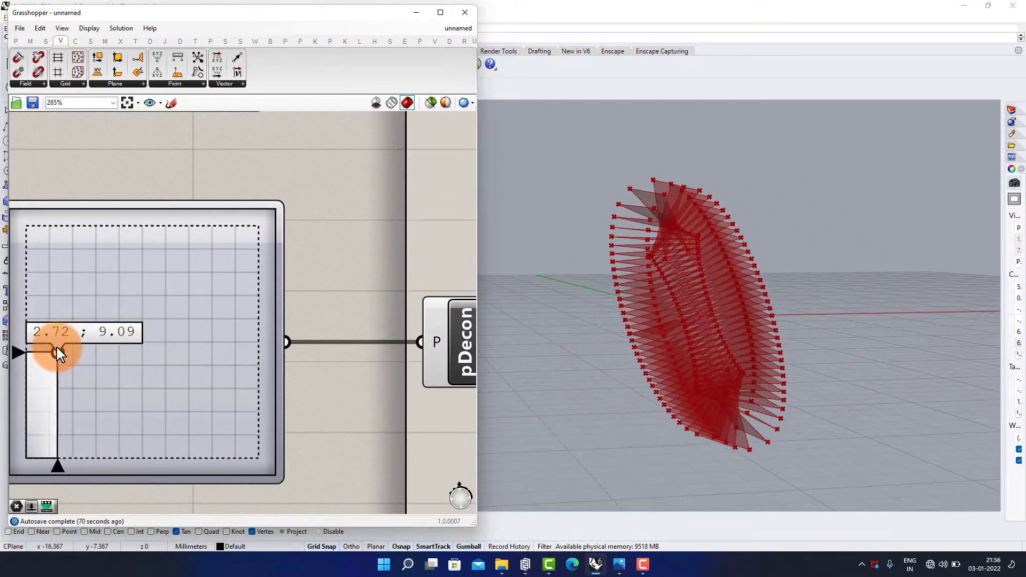
{"action": "left_click_drag", "start_coordinate": [57, 349], "coordinate": [71, 319]}
Step: Set the two-dimensional slider controlling the ellipse plane's rotation angles to 164.84 and 114.59
{"action": "right_click_drag", "start_coordinate": [165, 260], "coordinate": [183, 404]}
{"action": "right_click_drag", "start_coordinate": [174, 239], "coordinate": [173, 337]}
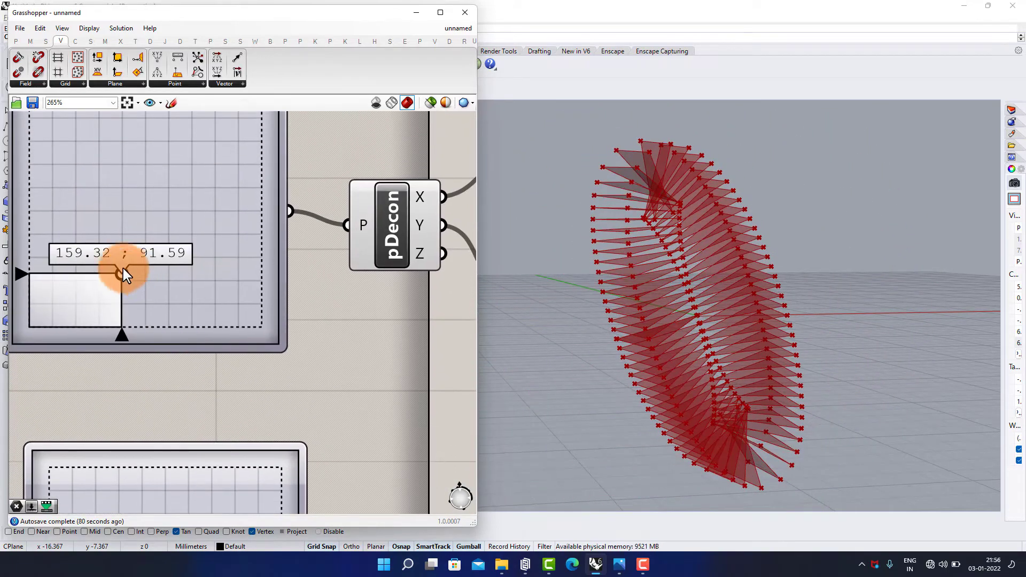
{"action": "mouse_move", "coordinate": [123, 270]}
{"action": "left_mouse_down"}
{"action": "mouse_move", "coordinate": [85, 232]}
{"action": "mouse_move", "coordinate": [88, 199]}
{"action": "mouse_move", "coordinate": [144, 184]}
{"action": "mouse_move", "coordinate": [153, 206]}
{"action": "mouse_move", "coordinate": [120, 236]}
{"action": "mouse_move", "coordinate": [121, 270]}
{"action": "mouse_move", "coordinate": [118, 239]}
{"action": "mouse_move", "coordinate": [126, 263]}
{"action": "left_mouse_up"}
Step: Set the two-dimensional slider controlling the ellipse's radii to 7.45 and 11.81
{"action": "scroll", "coordinate": [196, 237], "scroll_direction": "down", "scroll_amount": 5}
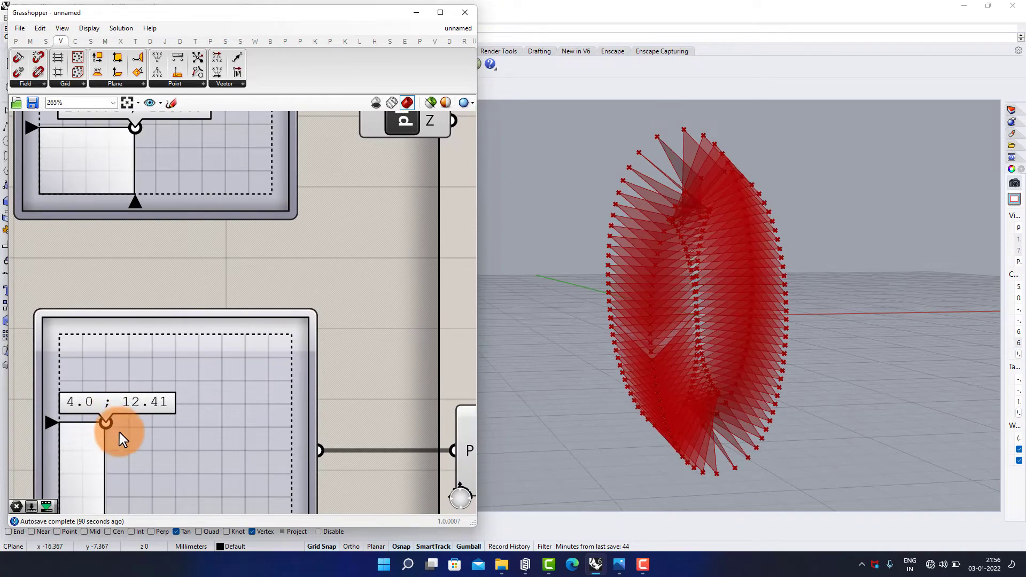
{"action": "left_click_drag", "start_coordinate": [120, 432], "coordinate": [143, 458]}
{"action": "right_click_drag", "start_coordinate": [664, 367], "coordinate": [707, 304]}
{"action": "scroll", "coordinate": [708, 304], "scroll_direction": "up", "scroll_amount": 3}
{"action": "right_click_drag", "start_coordinate": [177, 444], "coordinate": [187, 365]}
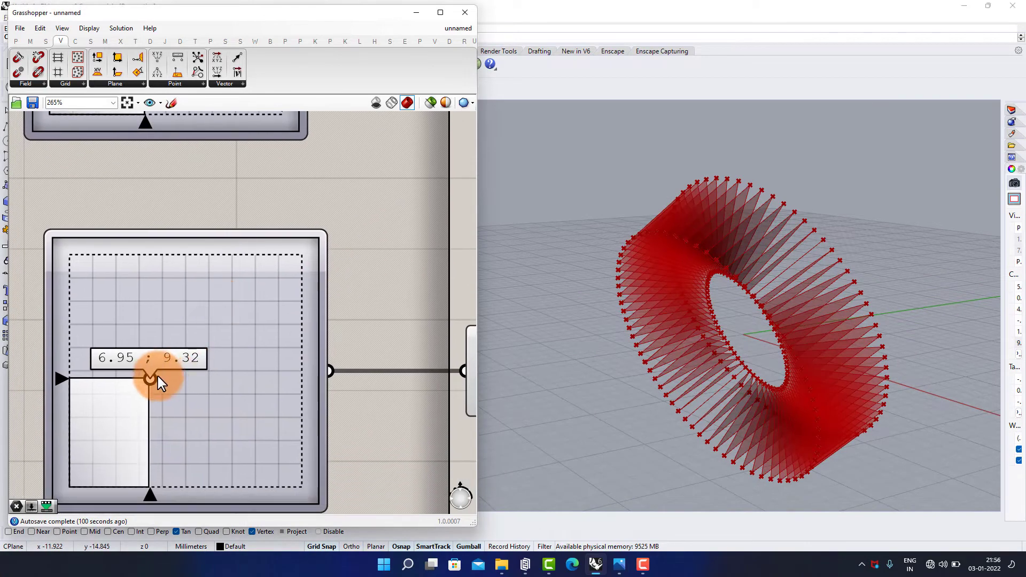
{"action": "left_click_drag", "start_coordinate": [157, 376], "coordinate": [162, 349]}
Step: Increase the first rotation angle of the ellipse plane with its two-dimensional slider to tilt the ring differently
{"action": "scroll", "coordinate": [190, 217], "scroll_direction": "down", "scroll_amount": 2}
{"action": "right_click_drag", "start_coordinate": [190, 217], "coordinate": [193, 387]}
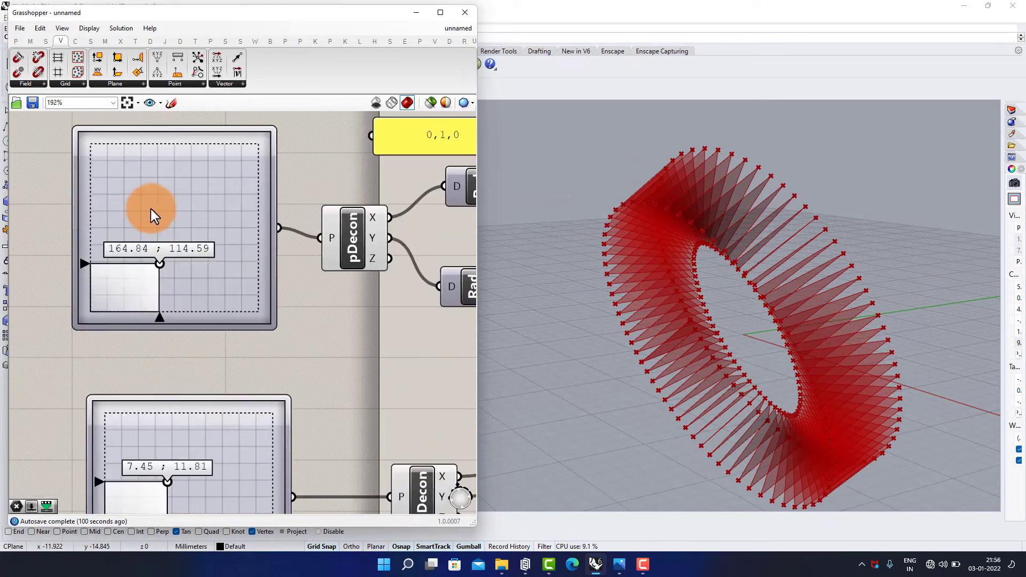
{"action": "scroll", "coordinate": [151, 210], "scroll_direction": "up", "scroll_amount": 3}
{"action": "right_click_drag", "start_coordinate": [151, 210], "coordinate": [160, 320]}
{"action": "left_click_drag", "start_coordinate": [168, 367], "coordinate": [275, 351]}
Step: Set the Degrees slider driving the second plane rotation to 360
{"action": "scroll", "coordinate": [281, 284], "scroll_direction": "down", "scroll_amount": 2}
{"action": "right_click_drag", "start_coordinate": [258, 293], "coordinate": [32, 291]}
{"action": "right_click_drag", "start_coordinate": [238, 300], "coordinate": [76, 304]}
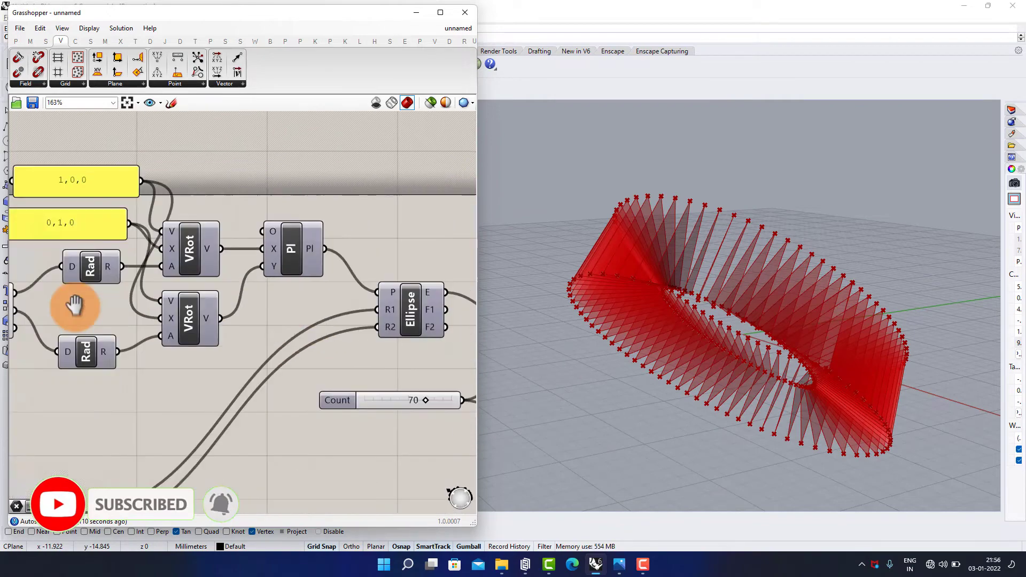
{"action": "right_click_drag", "start_coordinate": [243, 358], "coordinate": [22, 319]}
{"action": "right_click_drag", "start_coordinate": [262, 373], "coordinate": [71, 328]}
{"action": "right_click_drag", "start_coordinate": [302, 387], "coordinate": [198, 354]}
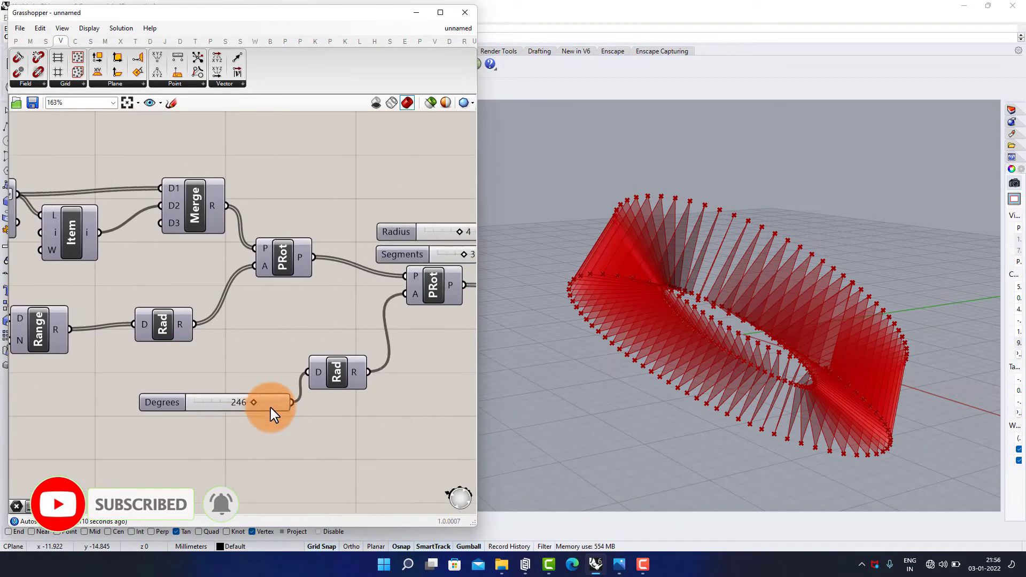
{"action": "scroll", "coordinate": [271, 408], "scroll_direction": "up", "scroll_amount": 2}
{"action": "left_click_drag", "start_coordinate": [248, 400], "coordinate": [308, 416]}
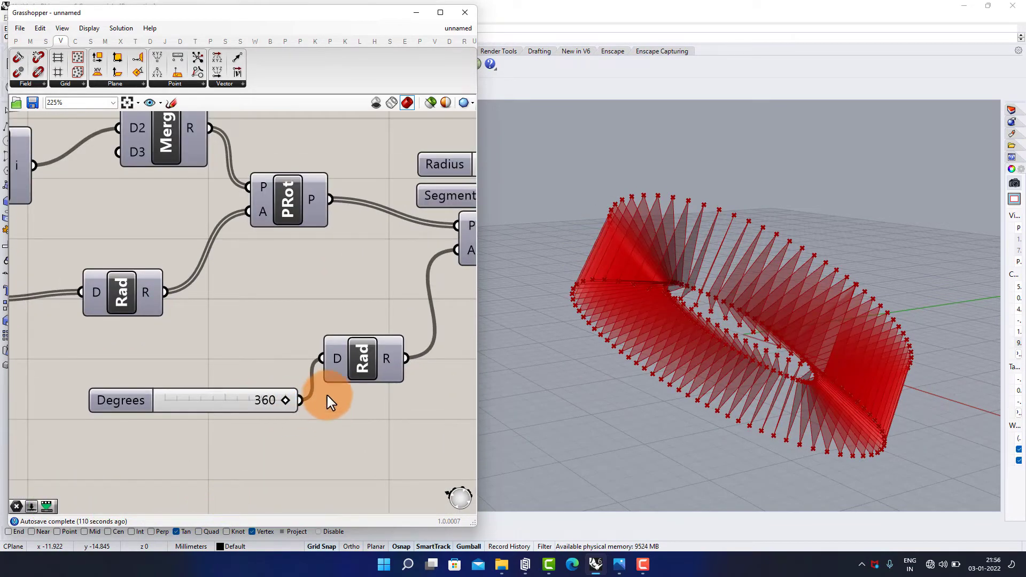
Step: Adjust the two-dimensional slider controlling the ellipse plane's rotation angles once more
{"action": "right_click_drag", "start_coordinate": [197, 290], "coordinate": [313, 355]}
{"action": "mouse_move", "coordinate": [711, 315]}
{"action": "right_mouse_down"}
{"action": "mouse_move", "coordinate": [729, 325]}
{"action": "mouse_move", "coordinate": [708, 331]}
{"action": "right_mouse_up"}
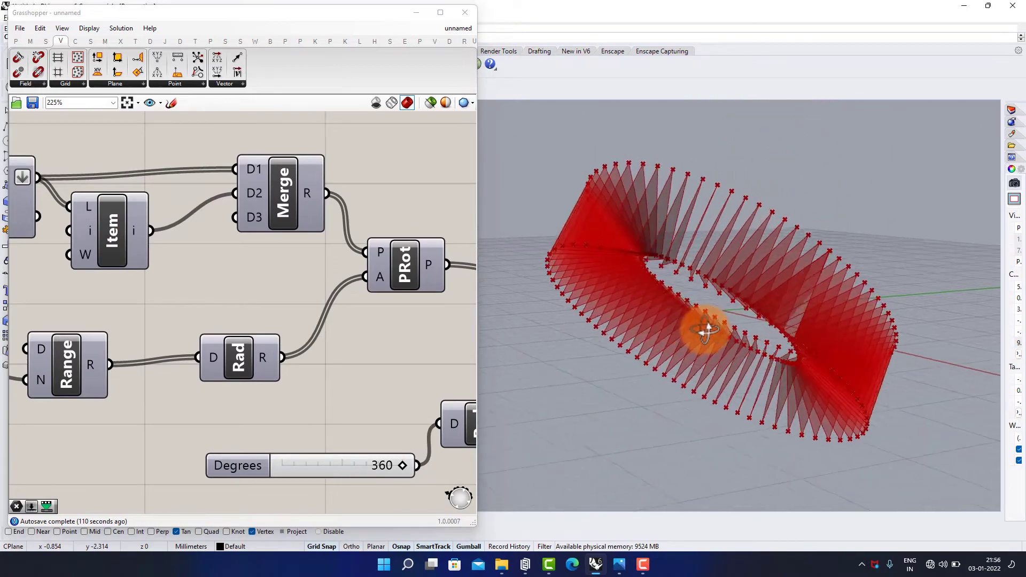
{"action": "mouse_move", "coordinate": [137, 313]}
{"action": "right_mouse_down"}
{"action": "mouse_move", "coordinate": [292, 345]}
{"action": "mouse_move", "coordinate": [307, 325]}
{"action": "right_mouse_up"}
{"action": "right_click_drag", "start_coordinate": [125, 309], "coordinate": [427, 330]}
{"action": "right_click_drag", "start_coordinate": [61, 304], "coordinate": [420, 321]}
{"action": "right_click_drag", "start_coordinate": [177, 305], "coordinate": [361, 375]}
{"action": "left_click_drag", "start_coordinate": [272, 325], "coordinate": [235, 380]}
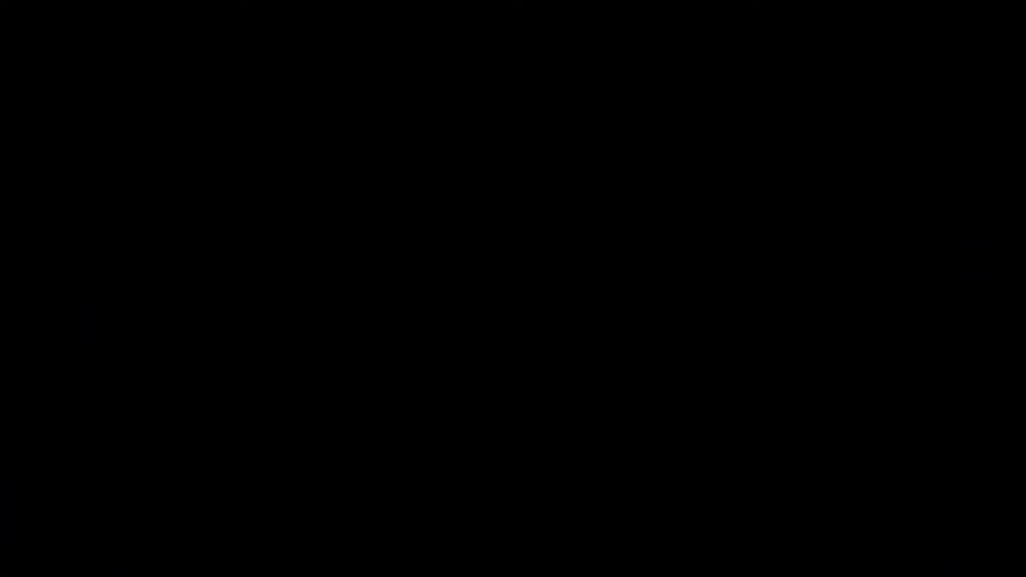